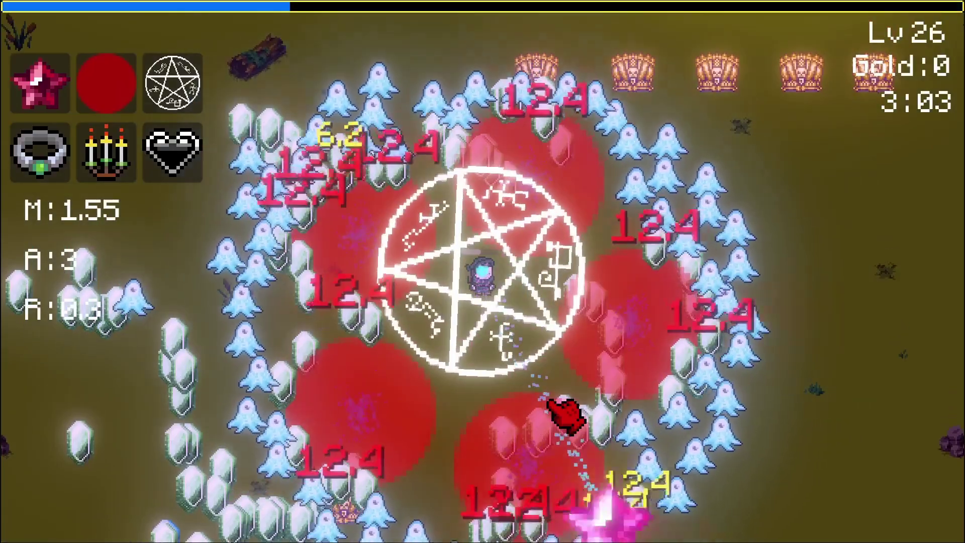
Move the character through the enemies, open the treasure chest and dismiss its rewards.
key(d)
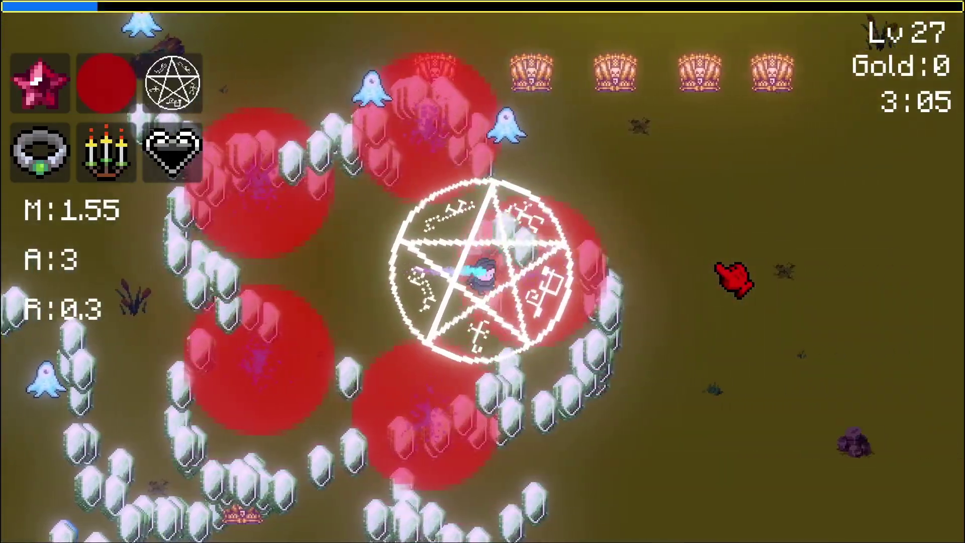
key(w)
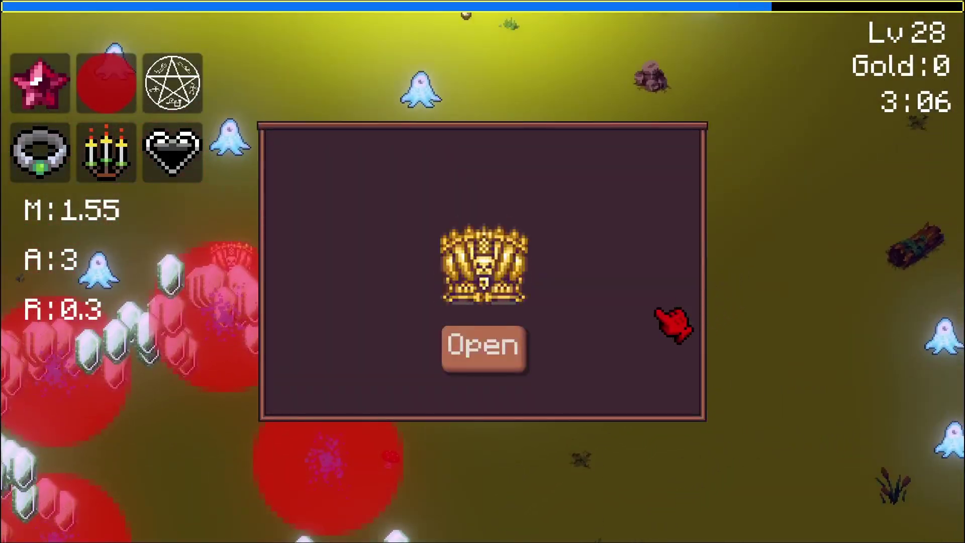
click(498, 352)
click(500, 358)
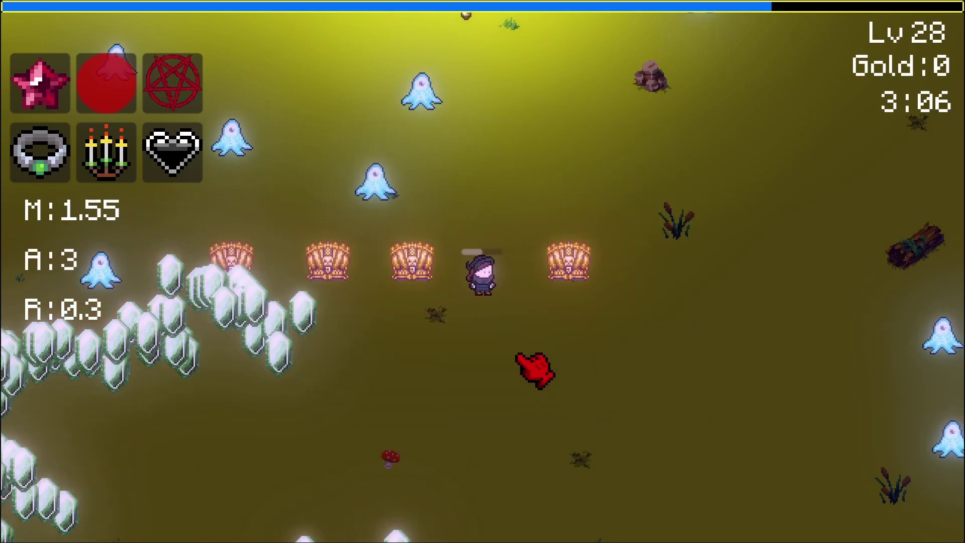
Keep walking the character around the field to show the large red demonic pentagram.
key(s)
key(d)
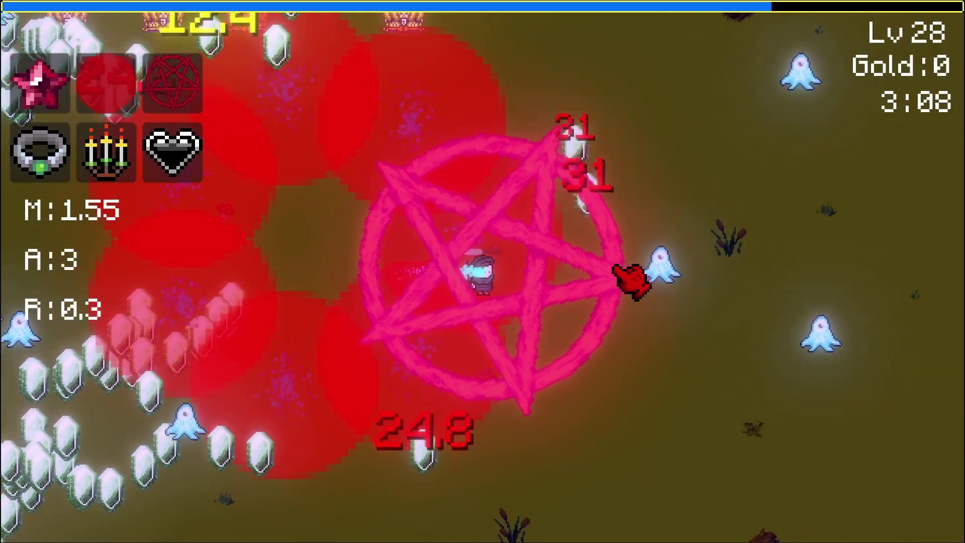
key(w)
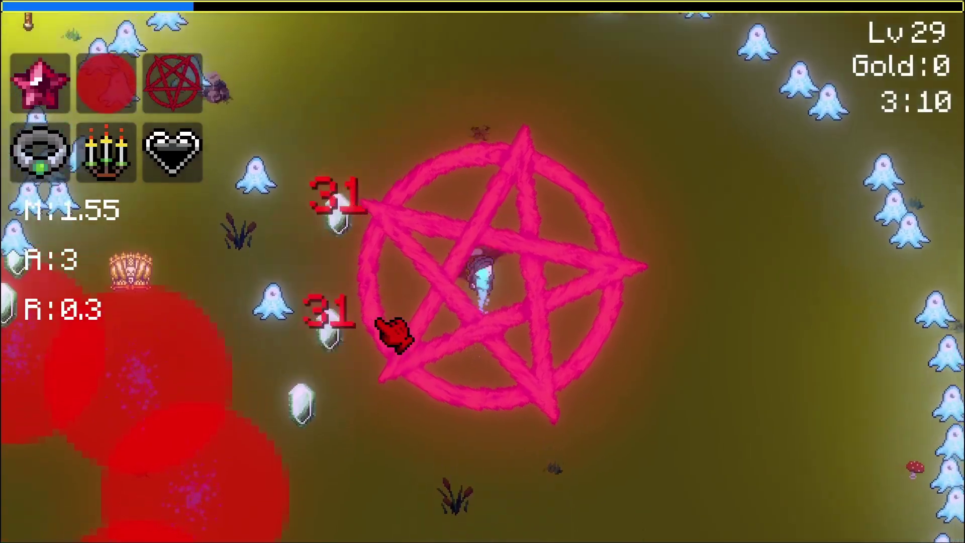
key(s)
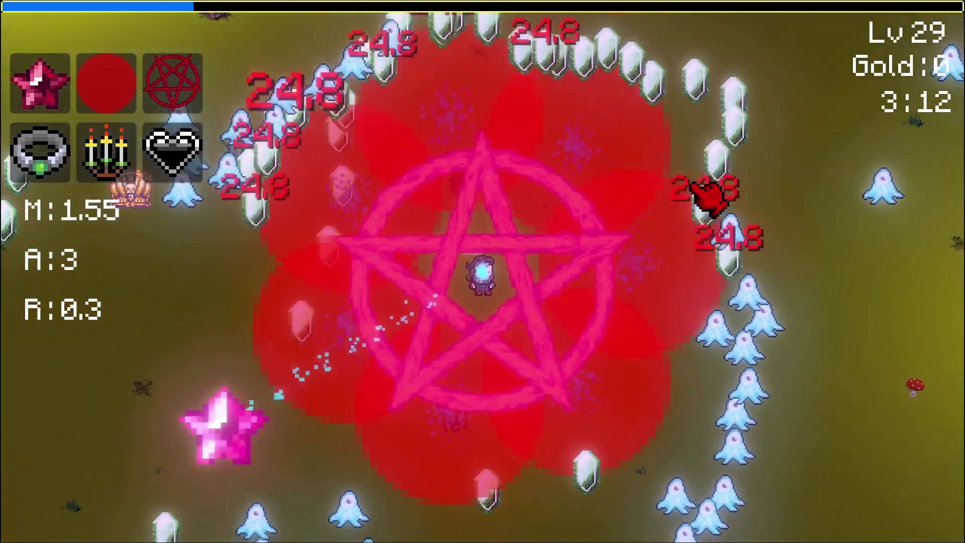
key(a)
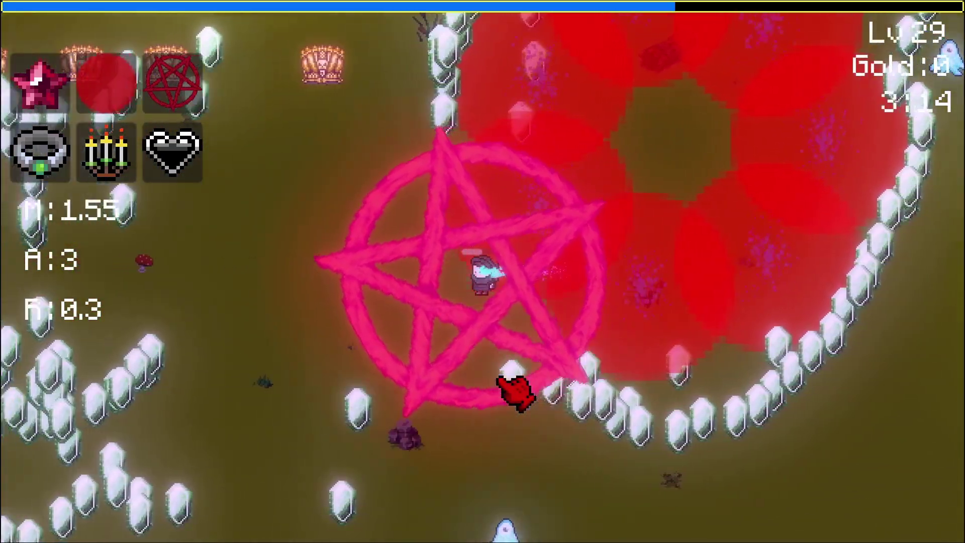
key(s)
key(d)
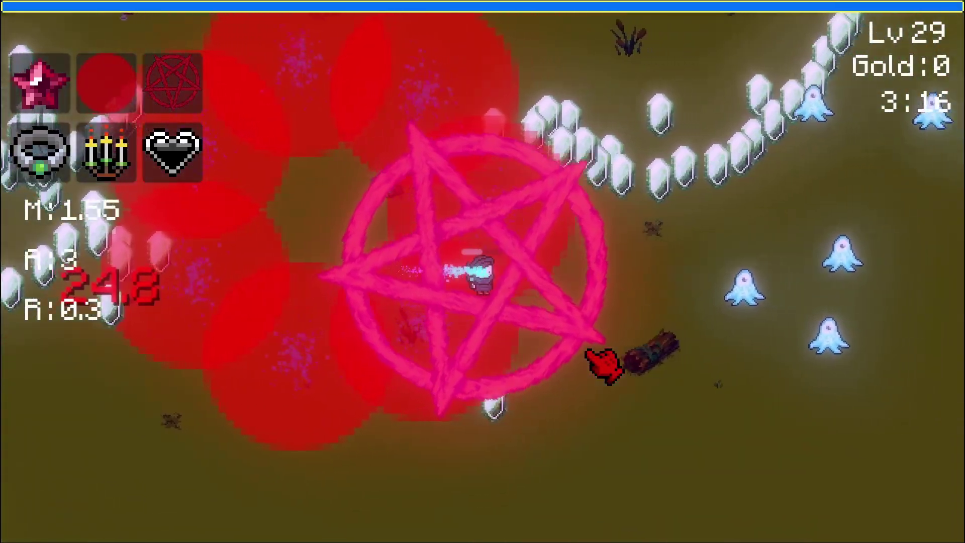
key(d)
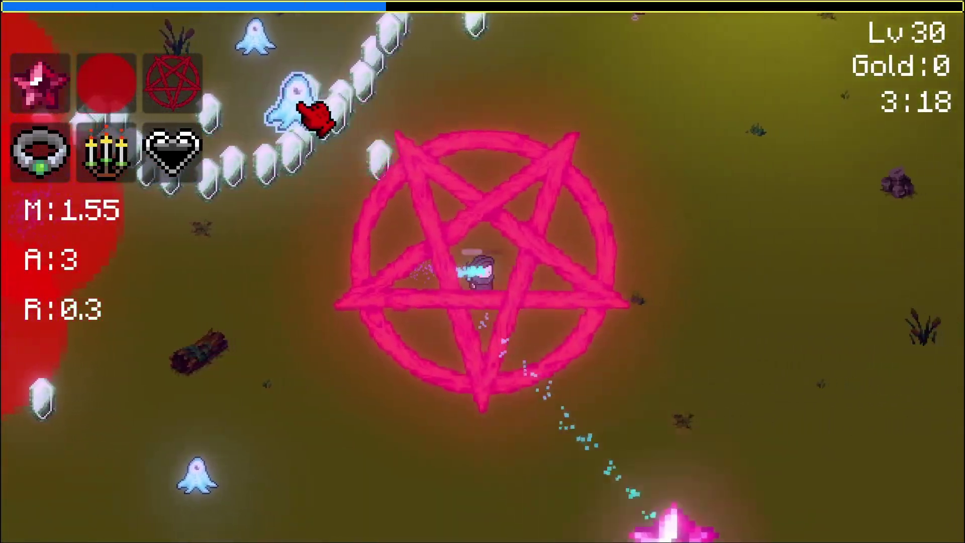
key(w)
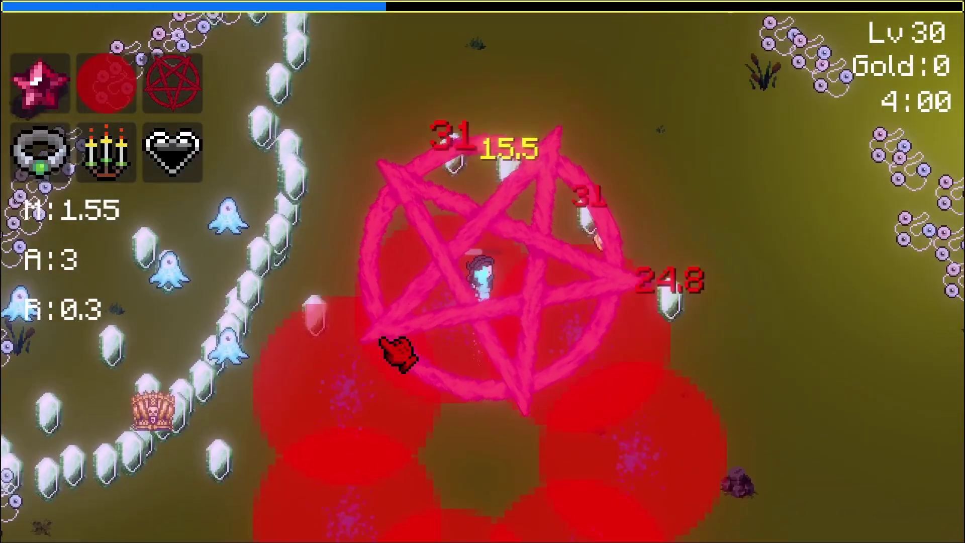
key(s)
key(d)
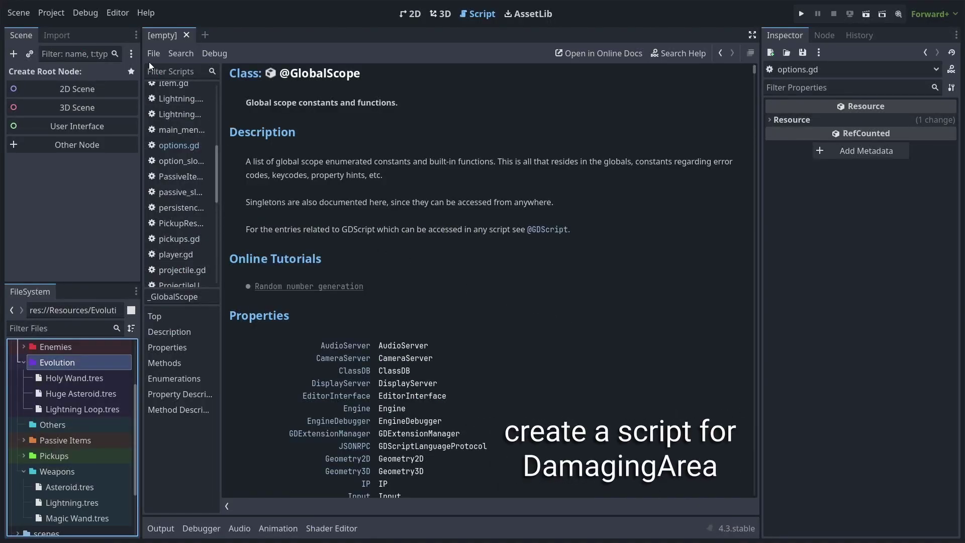
Start a new script that inherits from Weapon.
click(153, 54)
click(170, 70)
text(DamagingArea.gd)
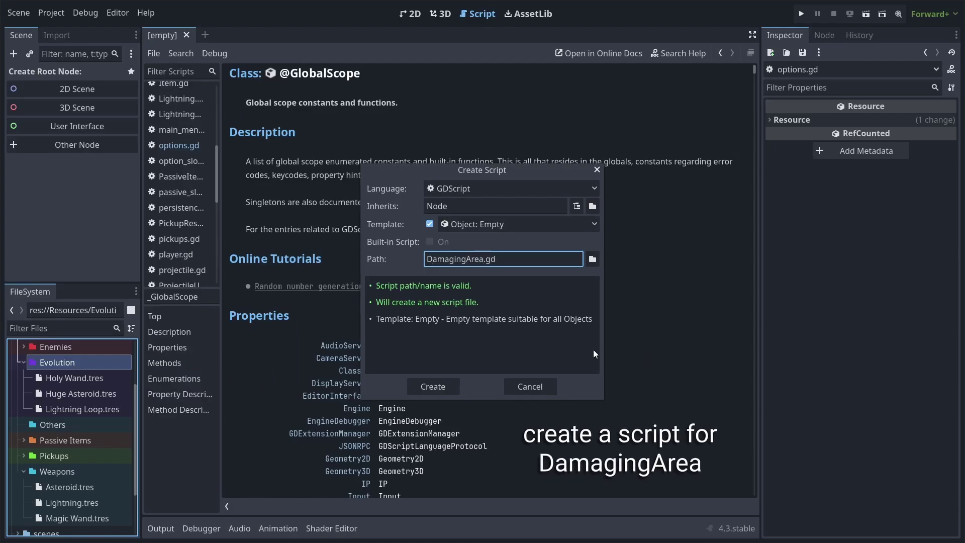
click(572, 207)
text(wea)
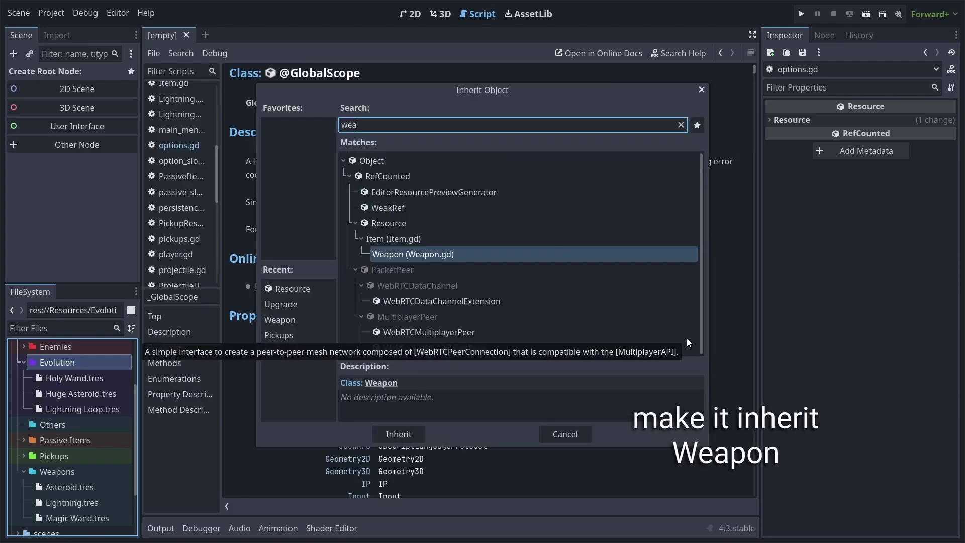
text(p)
key(Return)
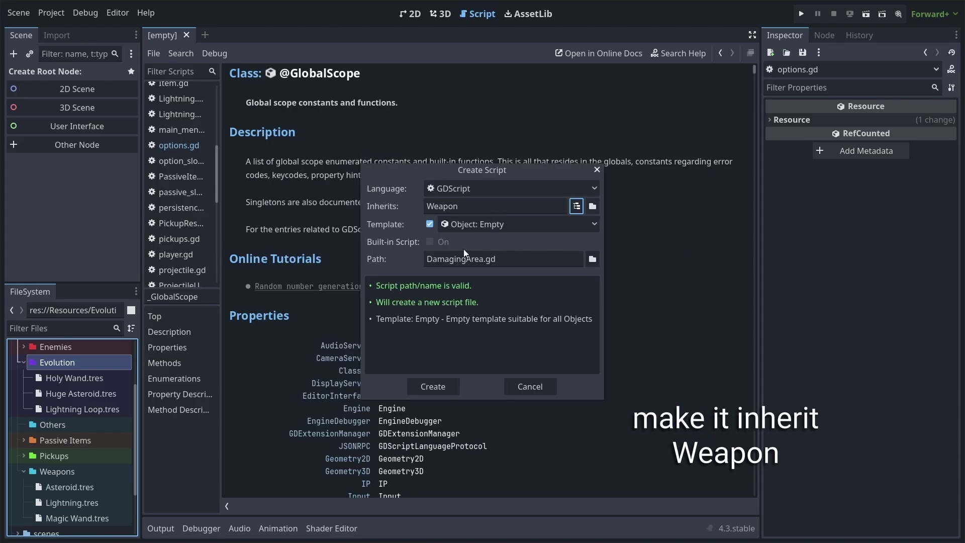
Save it as DamagingArea.gd in a new 'Weapon Scripts' folder and create it.
click(592, 258)
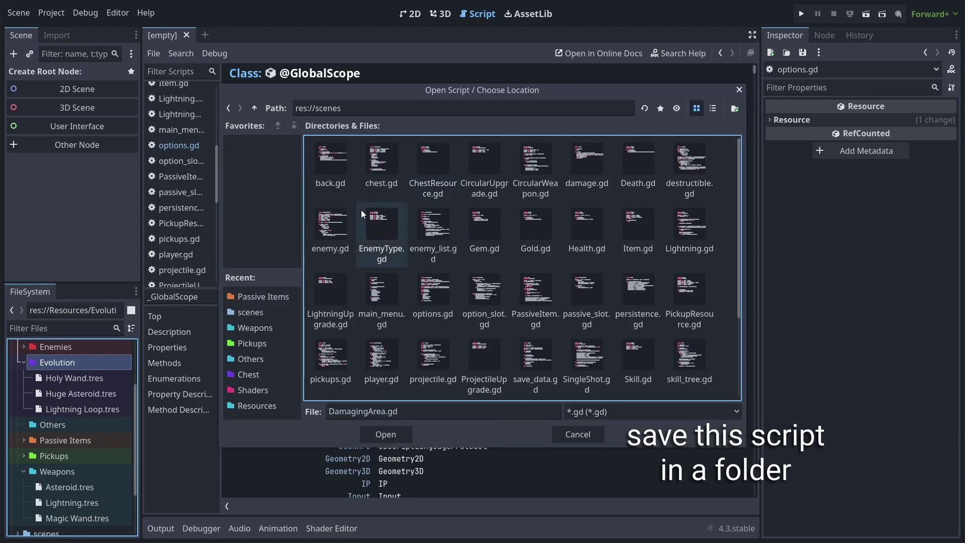
right_click(505, 370)
click(527, 382)
text(Weapon S)
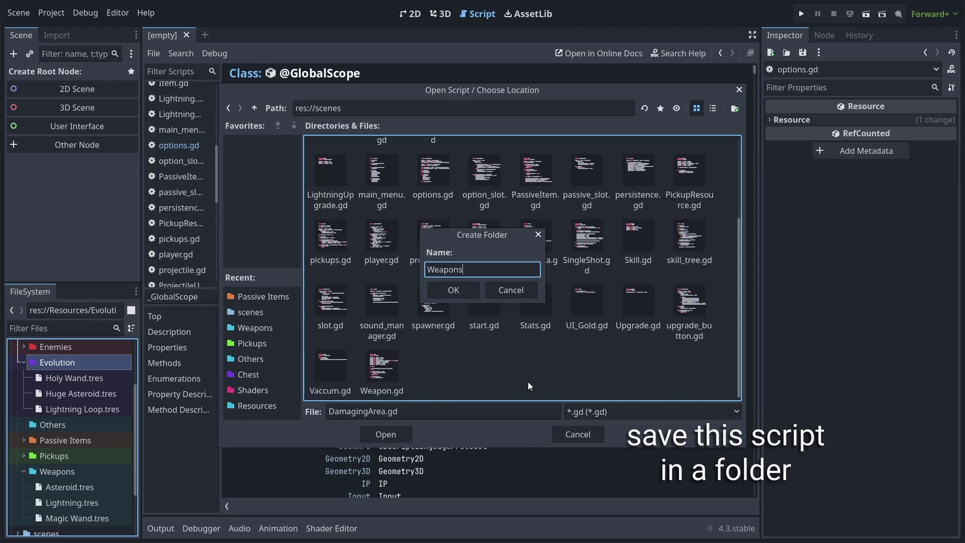
text(cripts)
key(Return)
click(385, 434)
click(431, 383)
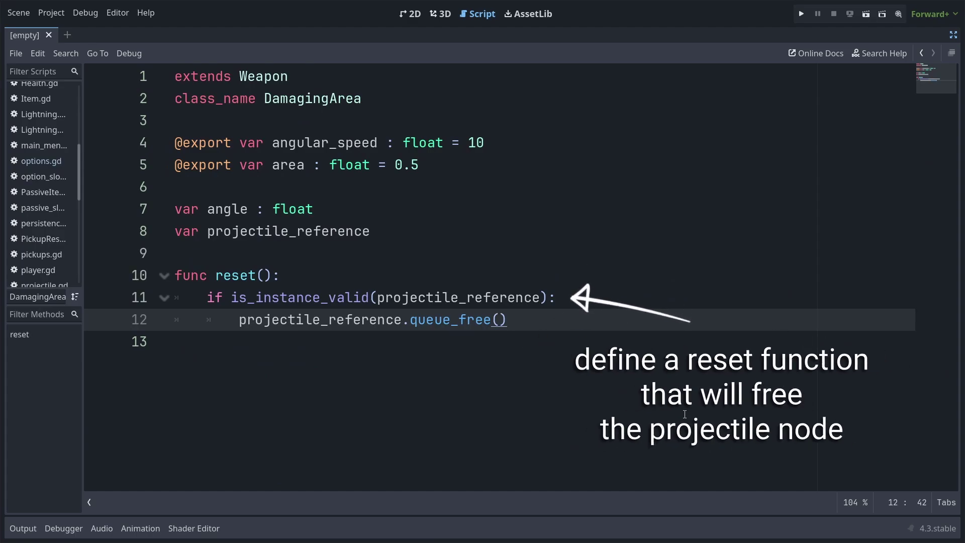
Write add_to_player(source), which instantiates the projectile, configures it, and stores its reference.
key(Return)
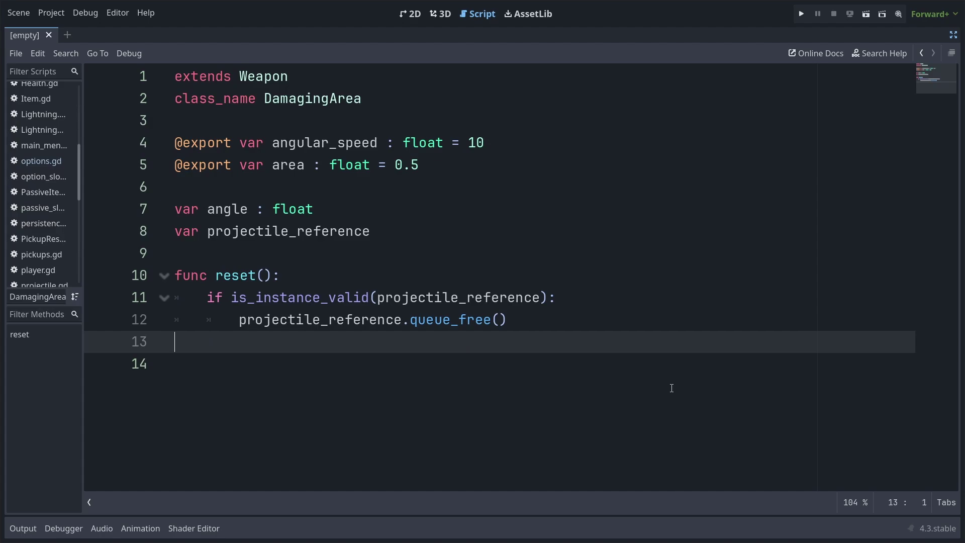
key(Return)
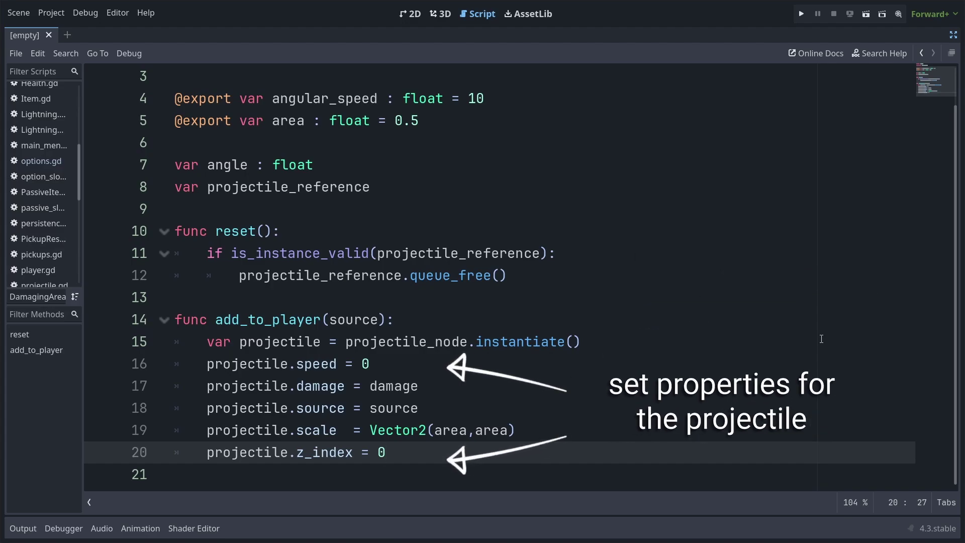
key(Return)
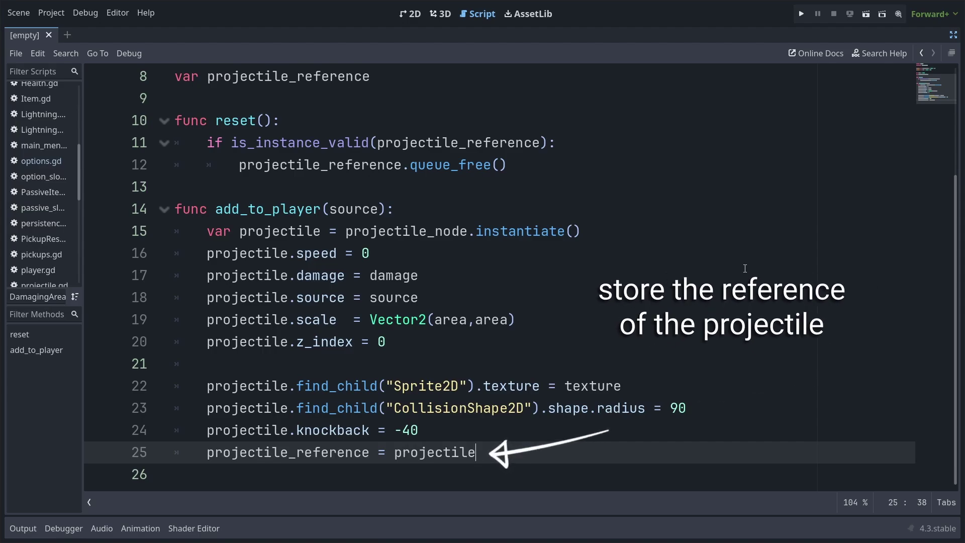
Open projectile.tscn in the 2D view and select its CollisionShape2D node.
key(ctrl+shift+o)
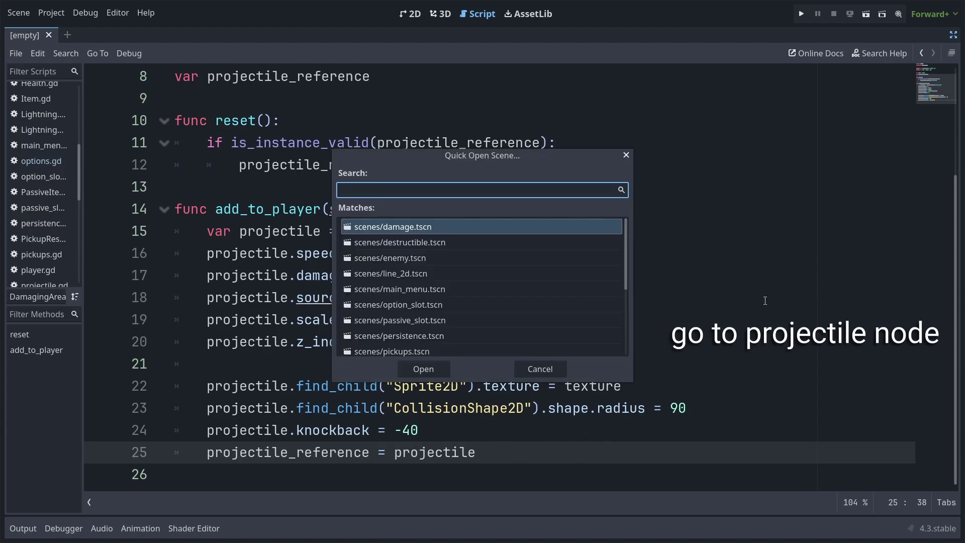
text(proj)
key(Return)
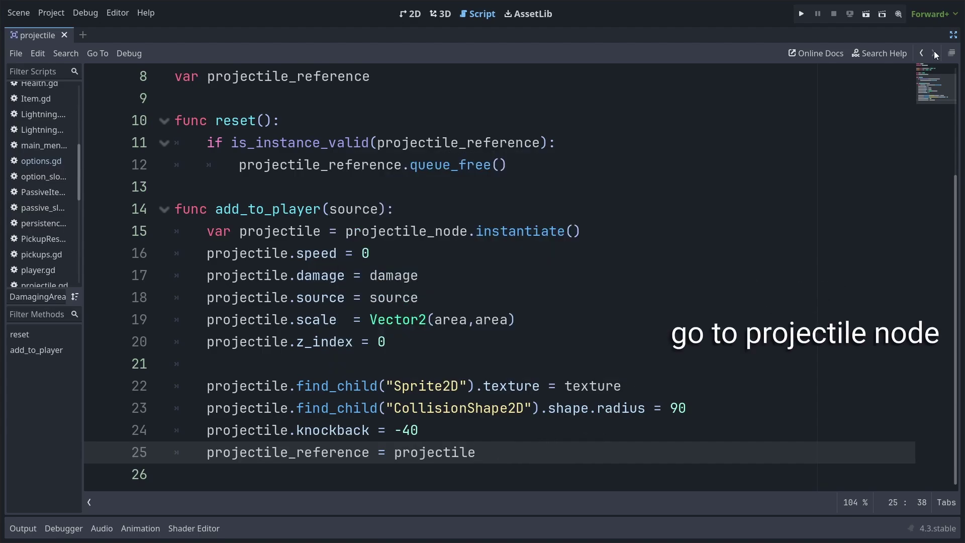
click(952, 35)
click(410, 14)
click(91, 107)
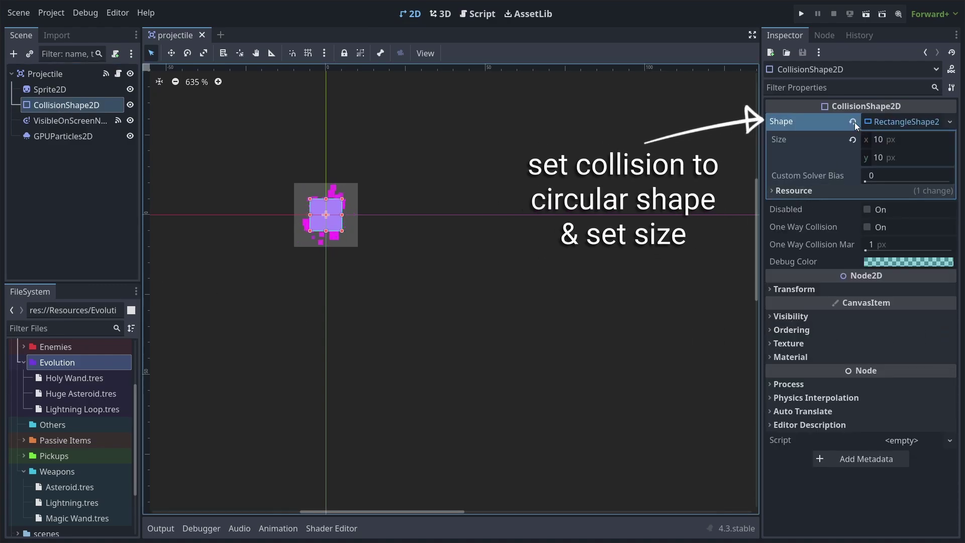
Give the collision shape a new CircleShape2D with radius 5 and save the scene.
click(904, 122)
click(884, 174)
click(887, 141)
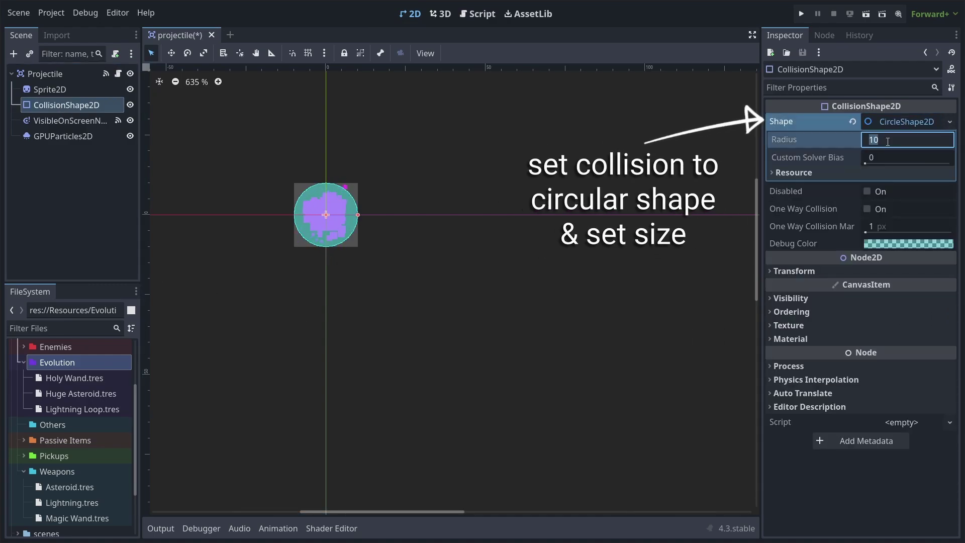
text(5)
key(Return)
key(ctrl+s)
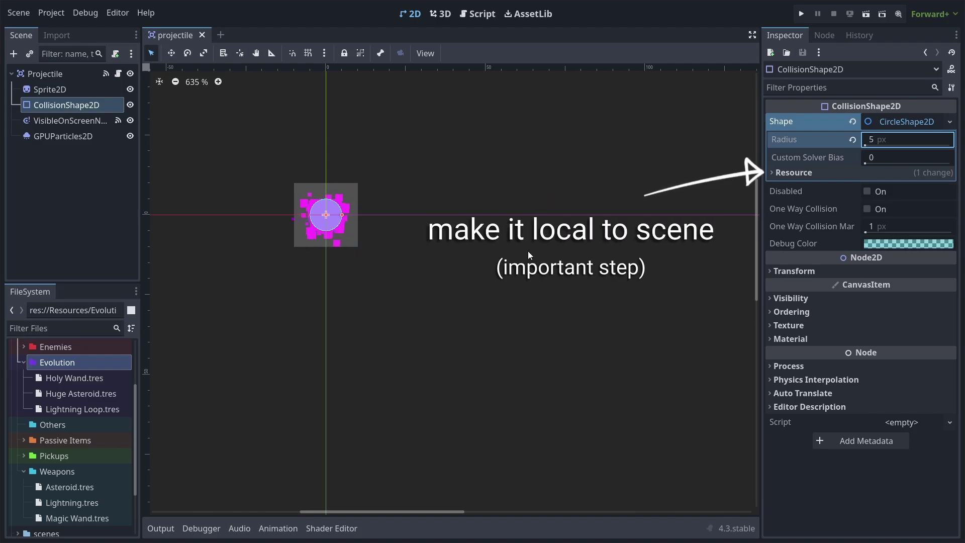
Make the circle shape resource Local to Scene and save.
click(773, 172)
click(870, 188)
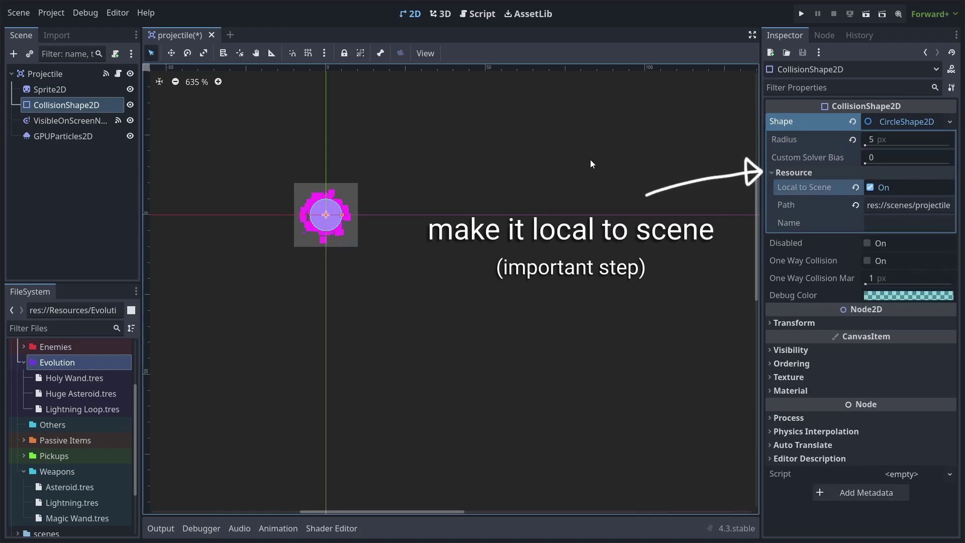
key(ctrl+s)
key(ctrl+F3)
In activate(), wrap add_to_player(source) in an 'if not projectile_reference:' check.
key(ctrl+shift+F11)
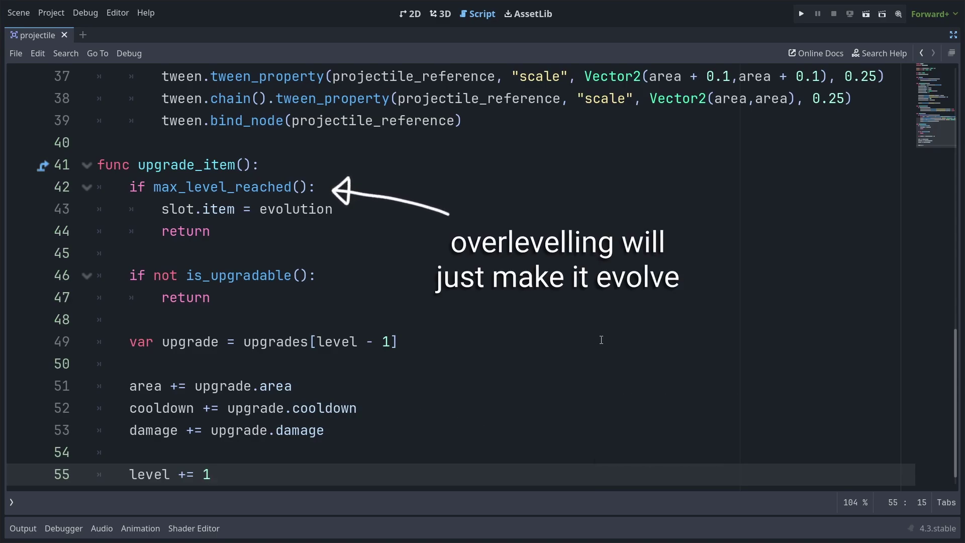
scroll(568, 351, down, 1)
scroll(593, 424, up, 10)
scroll(704, 352, up, 2)
click(814, 230)
key(Return)
key(Return)
key(Up)
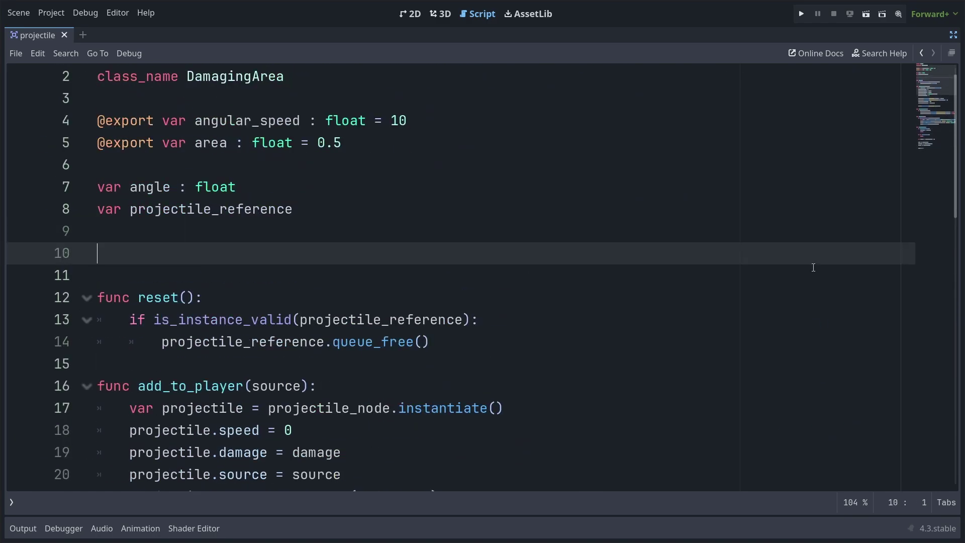
text(func activate(source, _target, _scene_tree): 	SoundManager.play_sfx(sound) 	reset_collision() 	pulsate(_scene_tree) 	 	if not projectile_reference: 		add_to_player(source))
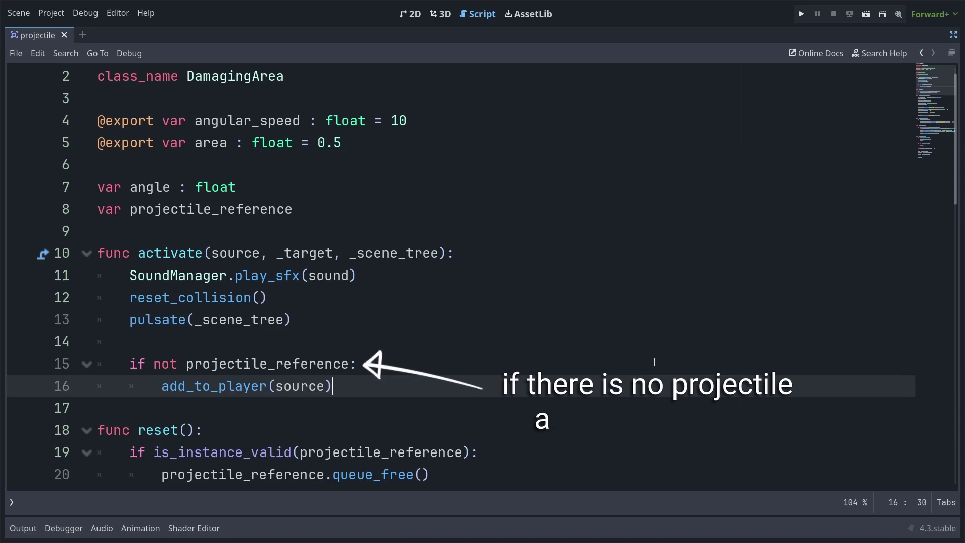
Create a new DamagingArea resource with damage 1 and cooldown 1.3.
key(ctrl+shift+F11)
click(770, 53)
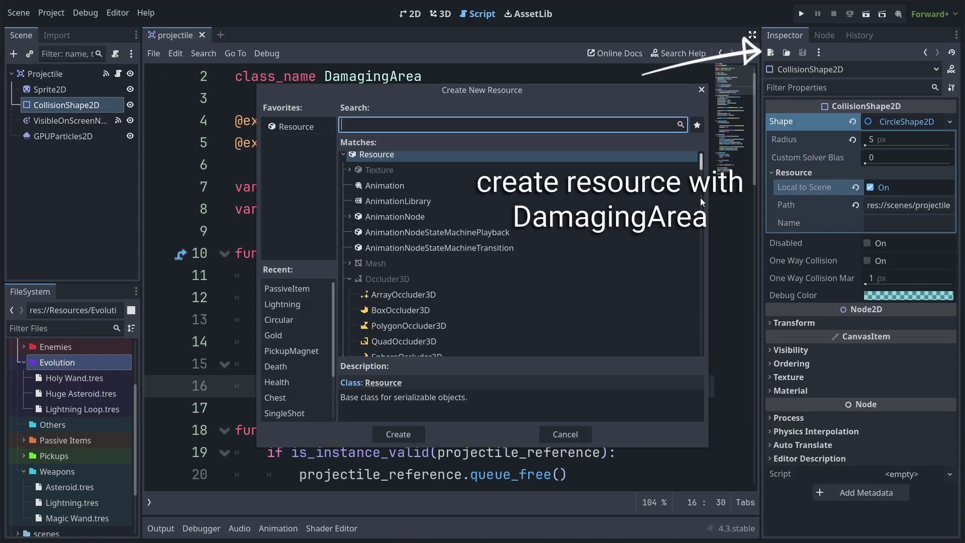
text(damagin)
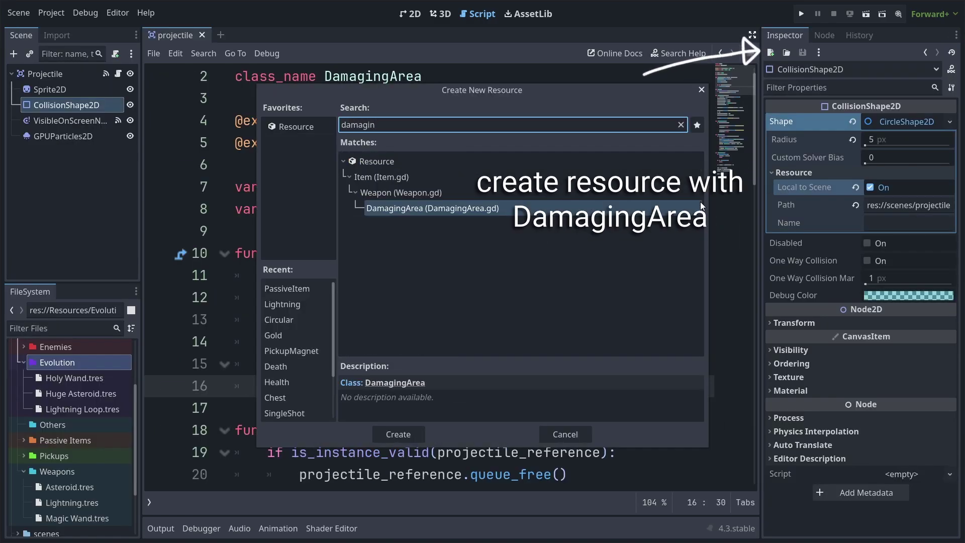
key(Return)
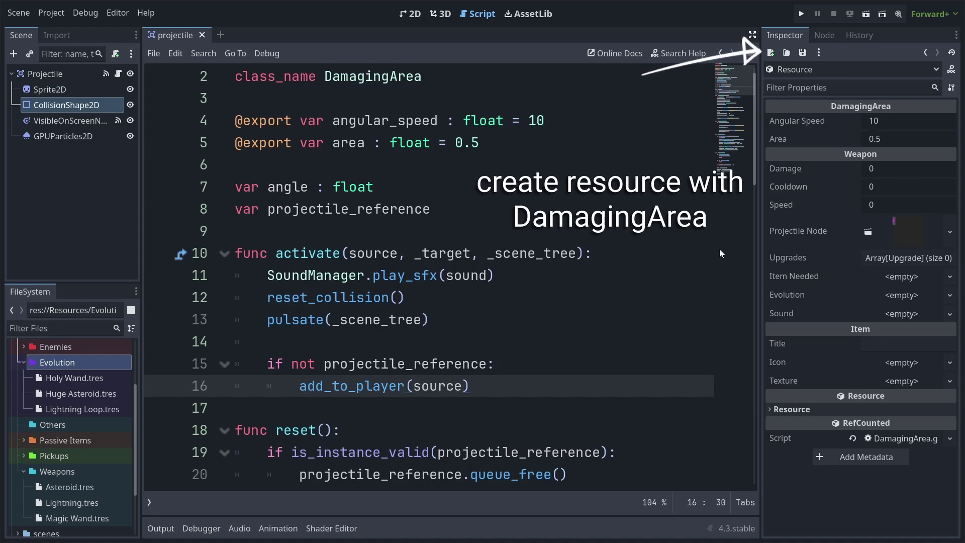
click(885, 168)
text(1)
click(886, 187)
text(1.3)
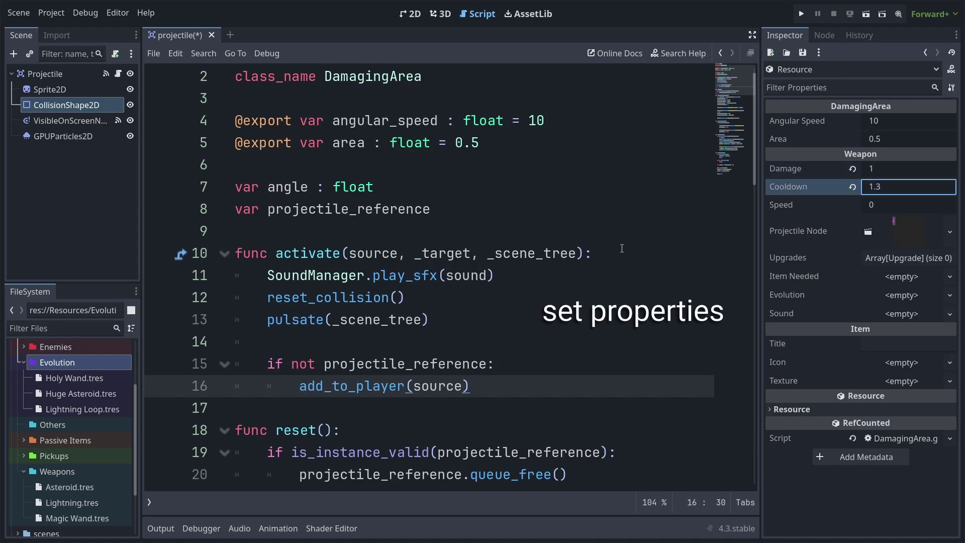
Assign the bass-hit.wav sound and the pentagram image as the weapon's icon.
scroll(103, 411, down, 5)
scroll(56, 427, down, 5)
drag(61, 408, 890, 316)
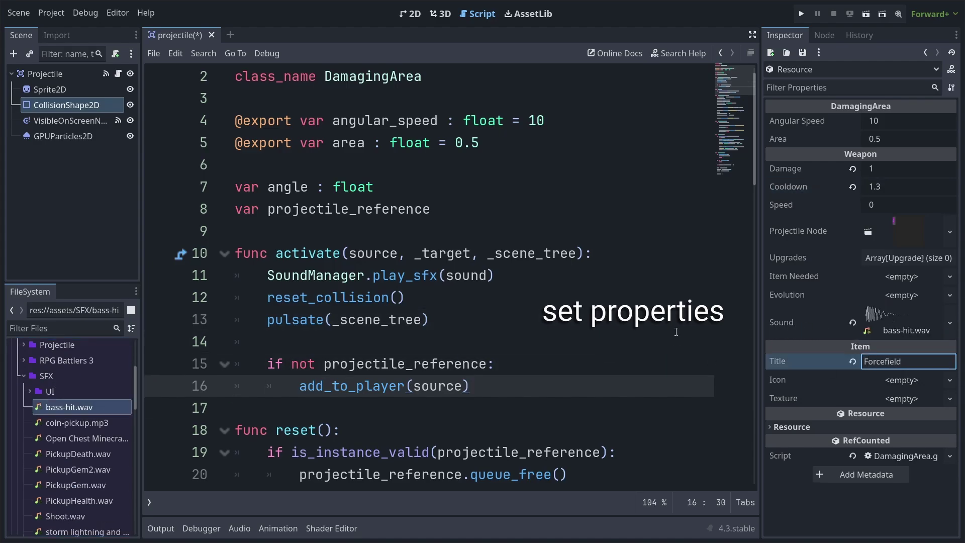
scroll(74, 406, up, 5)
double_click(74, 406)
scroll(98, 412, down, 1)
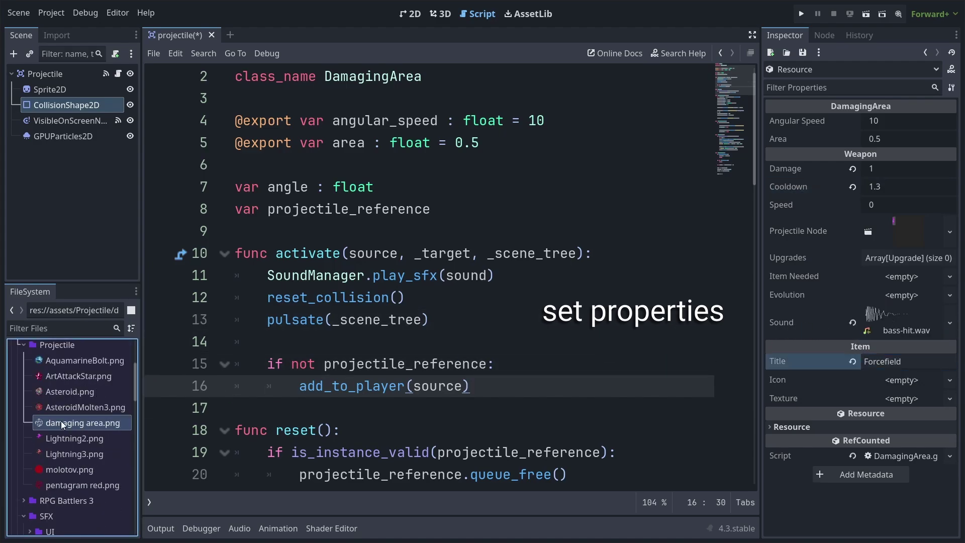
drag(83, 423, 908, 387)
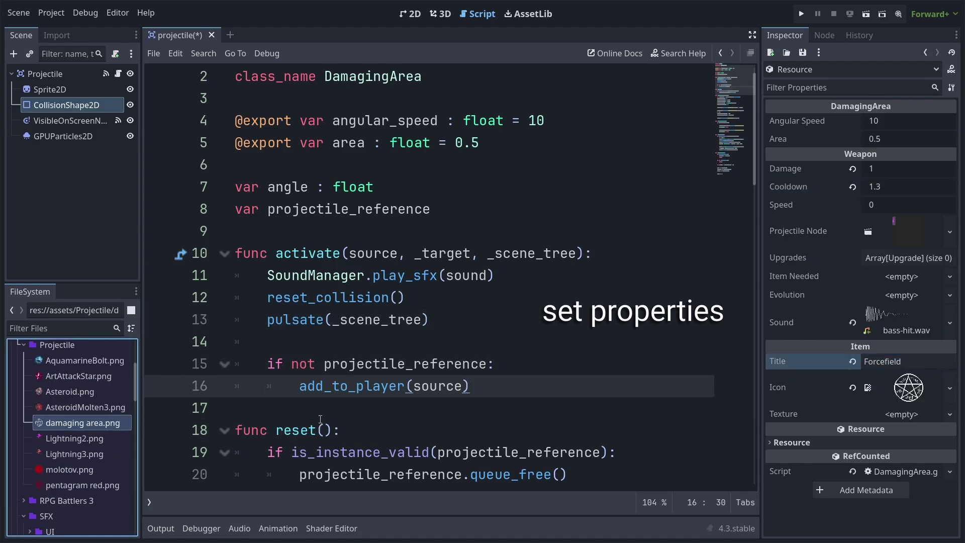
Save the resource as Resources/Weapons/ForceField.tres.
click(803, 52)
click(814, 83)
double_click(379, 160)
double_click(591, 161)
text(ForceField.tres)
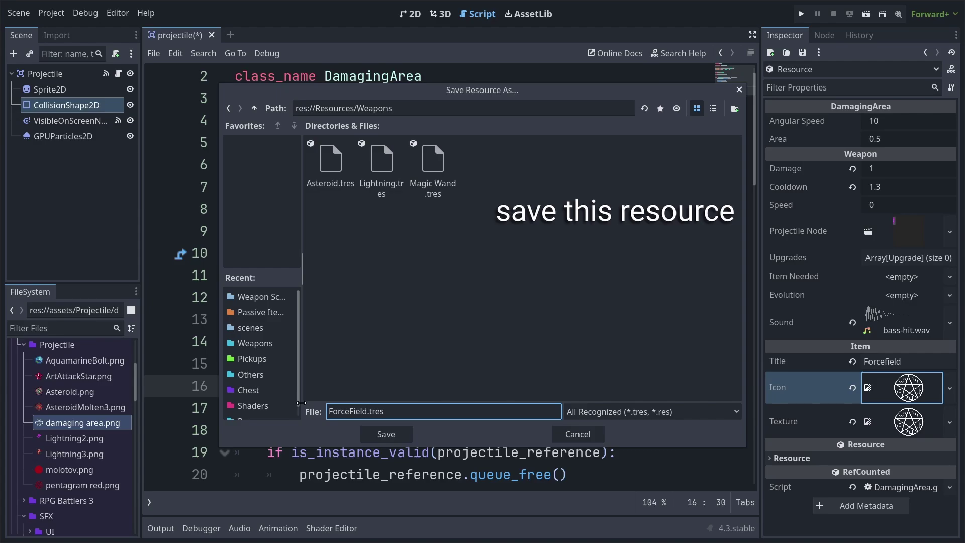
key(Return)
key(ctrl+shift+o)
Open player.tscn and put ForceField.tres in the first weapon Slot's Item, replacing Magic Wand.tres.
text(play)
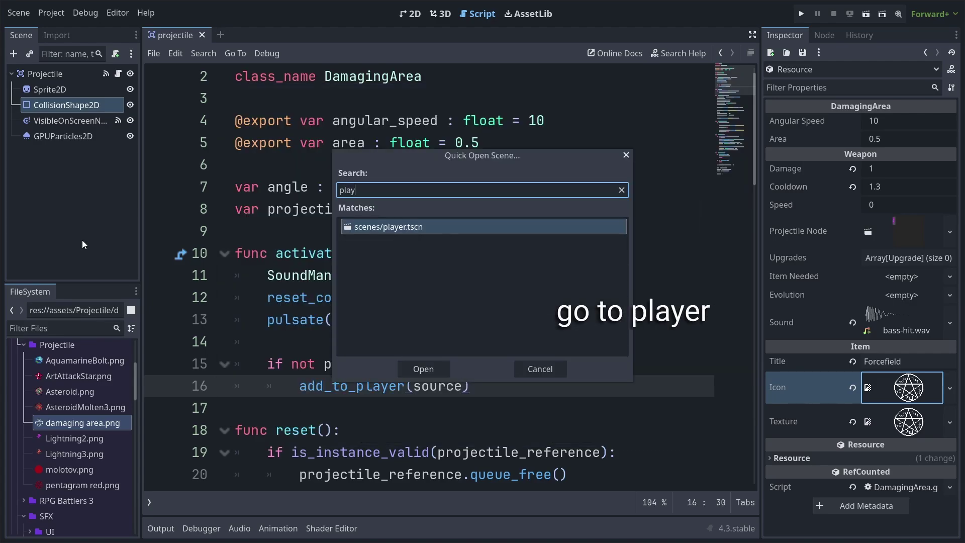
key(Return)
scroll(56, 150, down, 5)
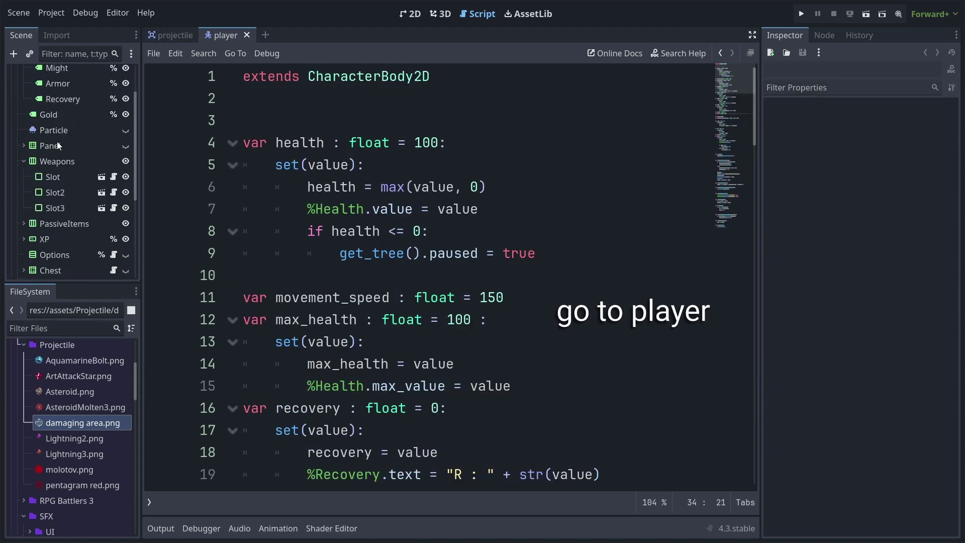
click(50, 133)
click(53, 125)
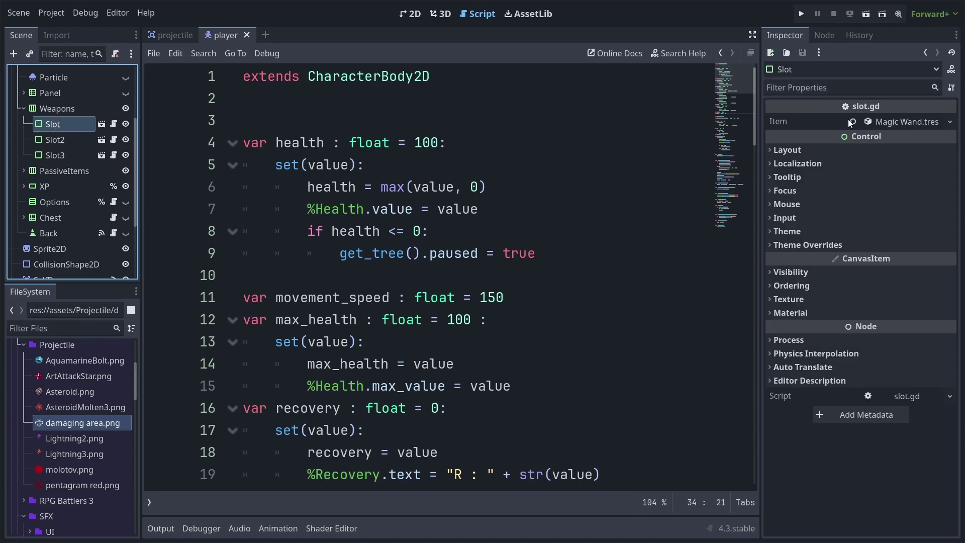
scroll(110, 382, up, 3)
click(17, 342)
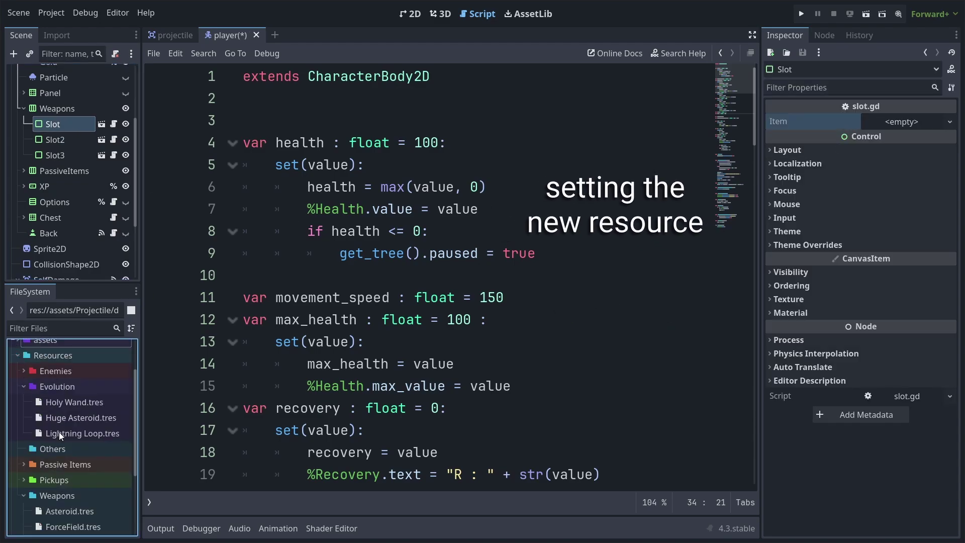
scroll(59, 432, down, 3)
drag(73, 415, 55, 155)
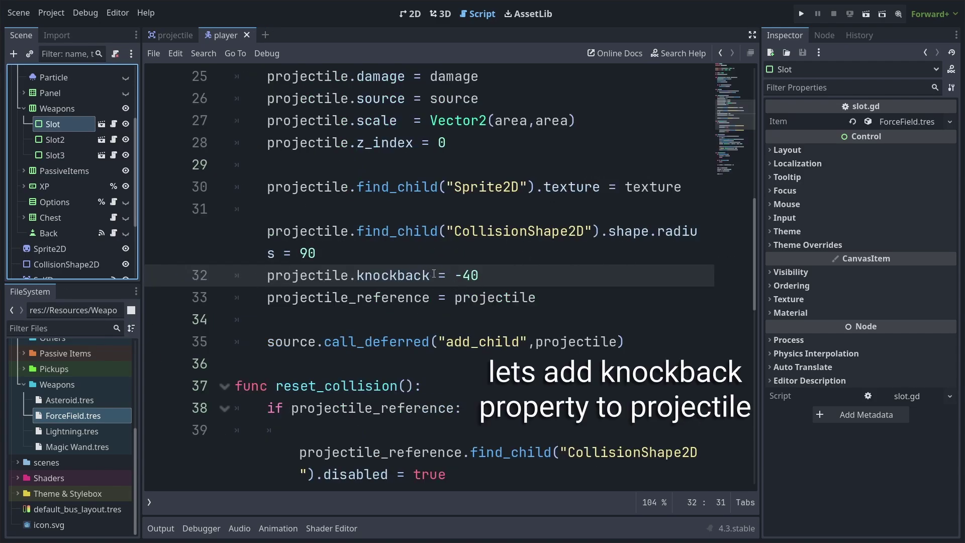
In _on_body_entered, replace the hard-coded 90 knockback with the projectile's knockback variable.
drag(433, 274, 357, 275)
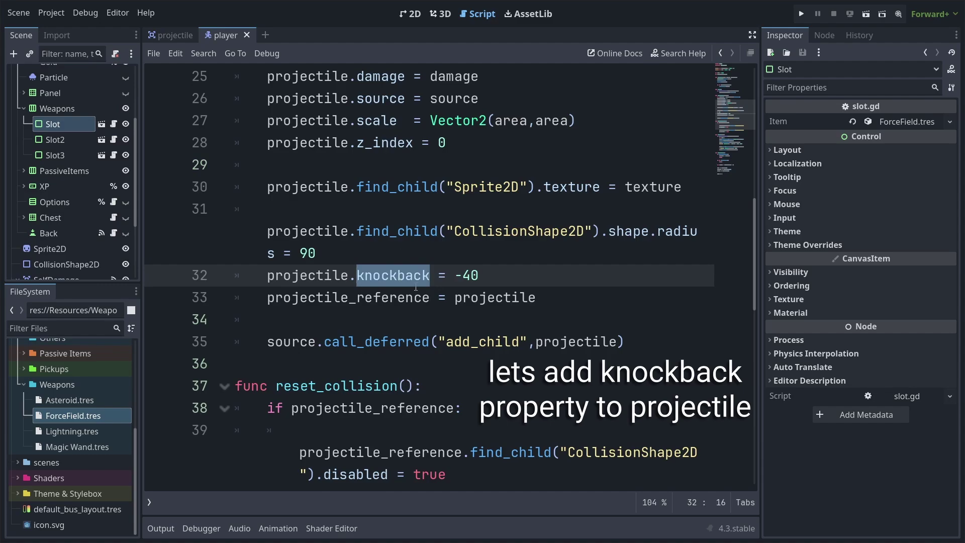
click(172, 36)
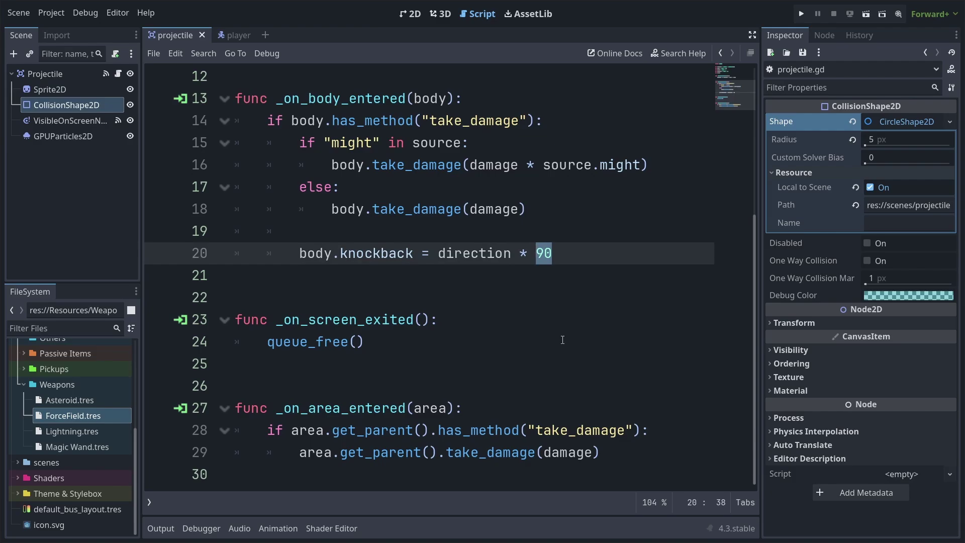
text(k)
key(Return)
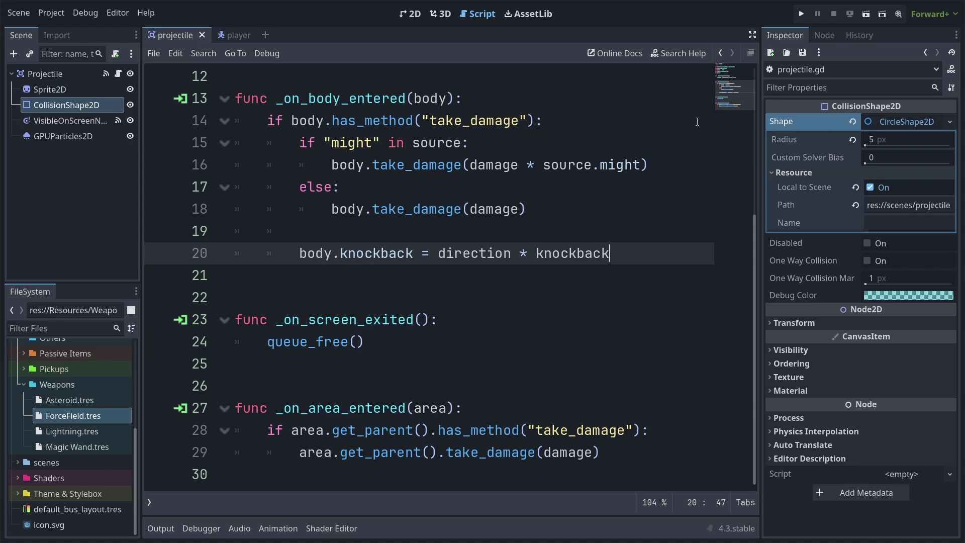
key(F5)
Start a new game run and move the player up and left with the force field.
click(487, 349)
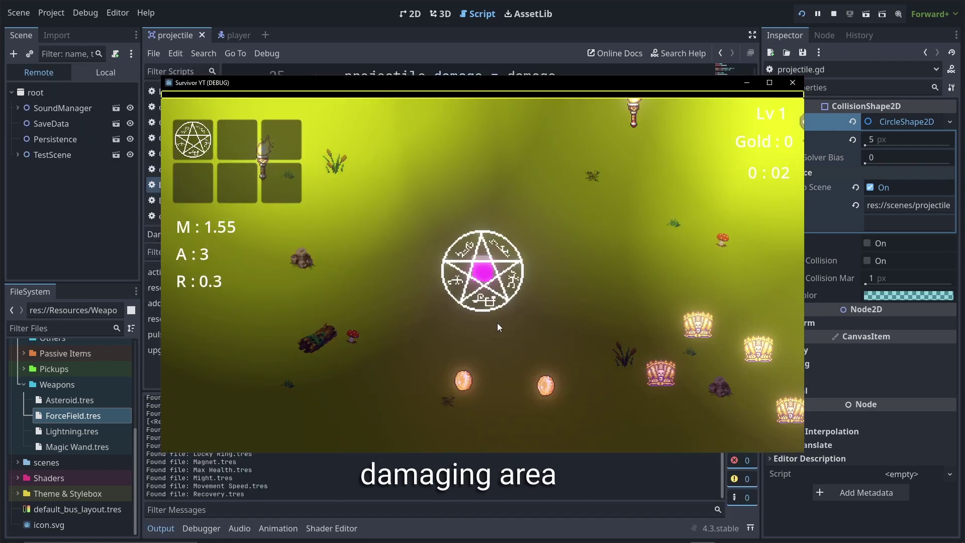
key(w+a)
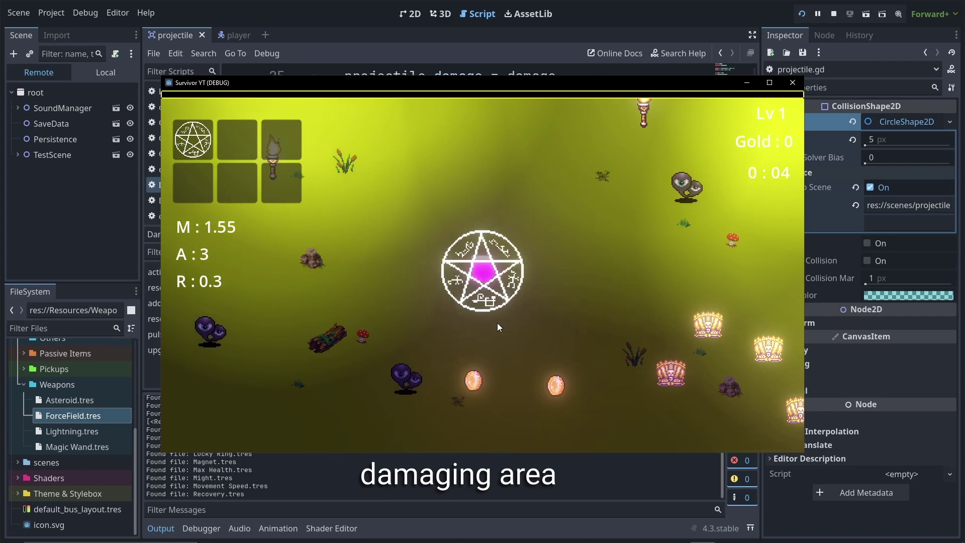
key(a)
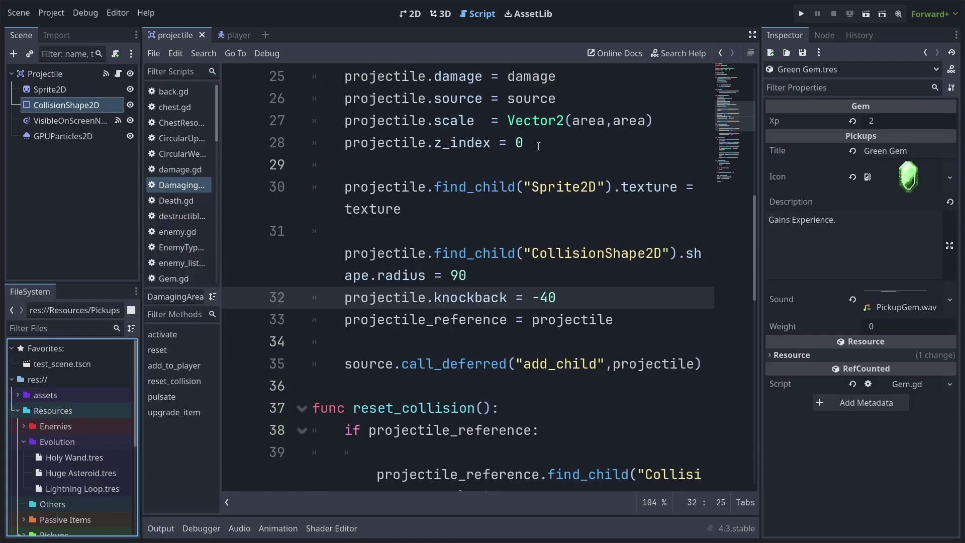
Relaunch the game and walk the player down-left to show the pulsing pentagram.
click(85, 12)
click(802, 13)
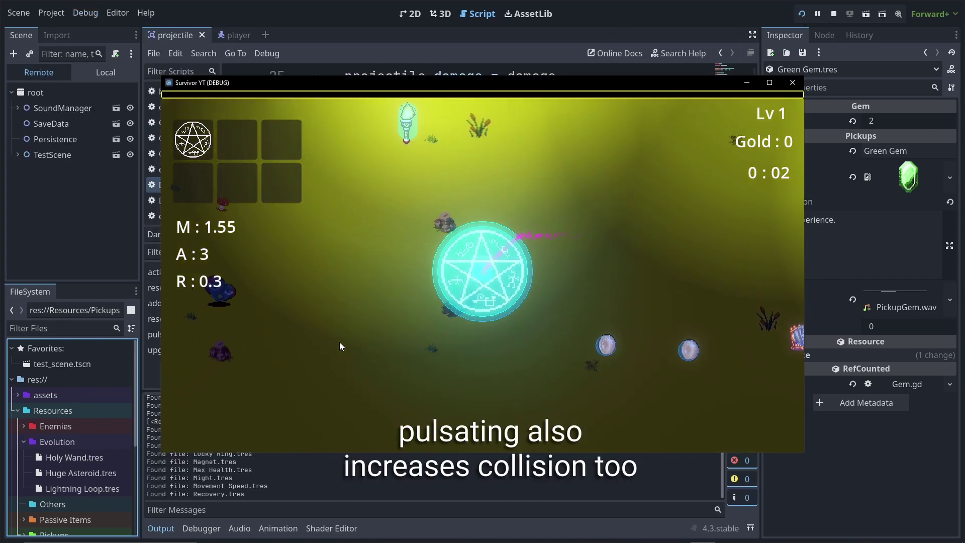
key(a)
key(s)
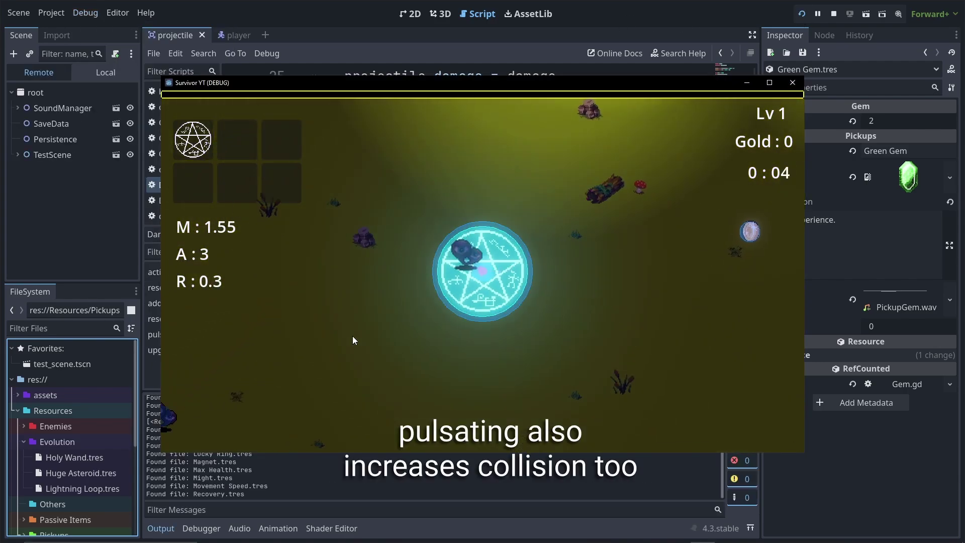
key(a)
key(s)
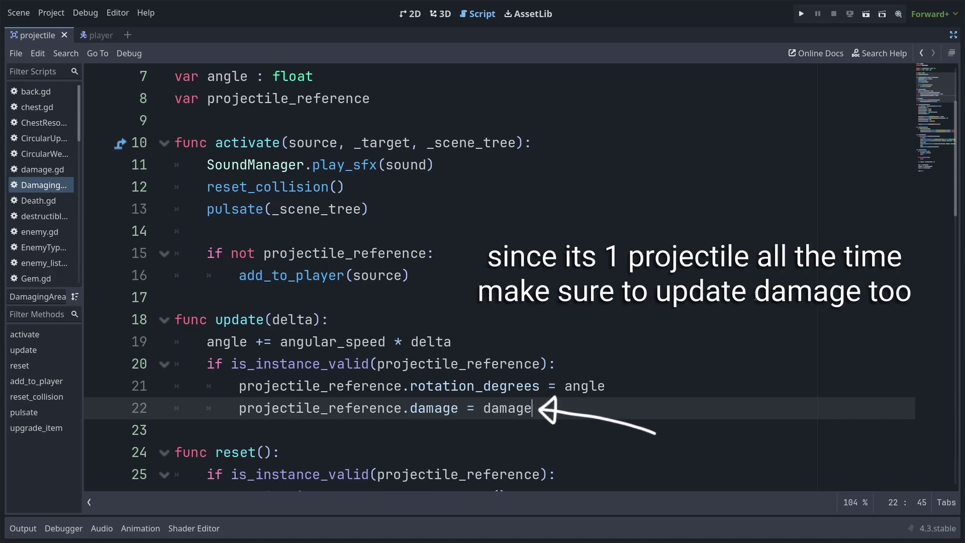
key(F5)
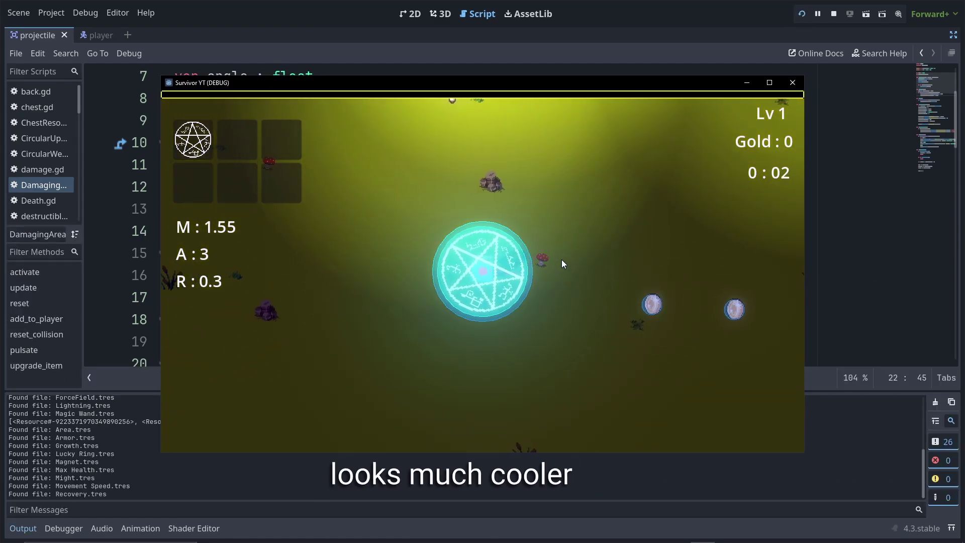
key(a)
key(w)
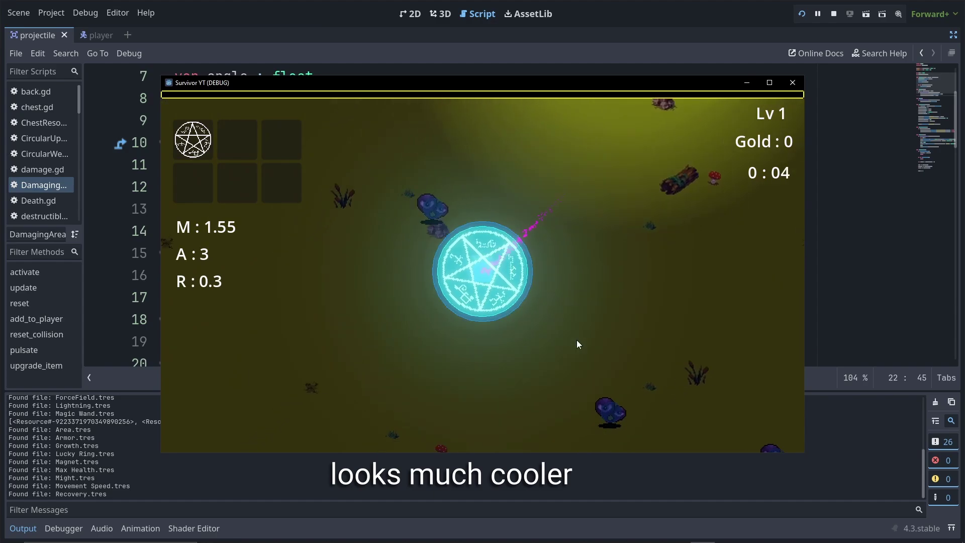
key(a)
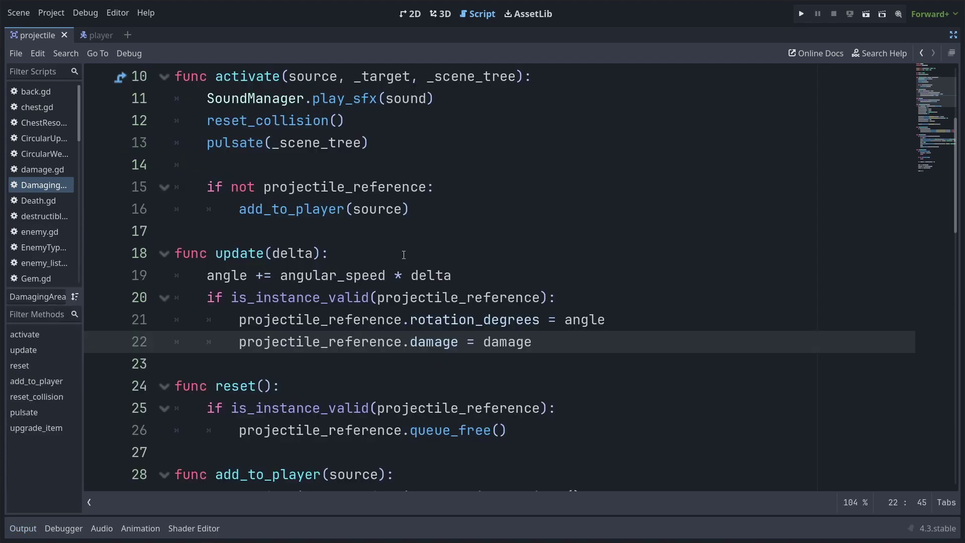
Check the update call on line 15 of the slot script, then return to DamagingArea.gd.
scroll(55, 219, down, 5)
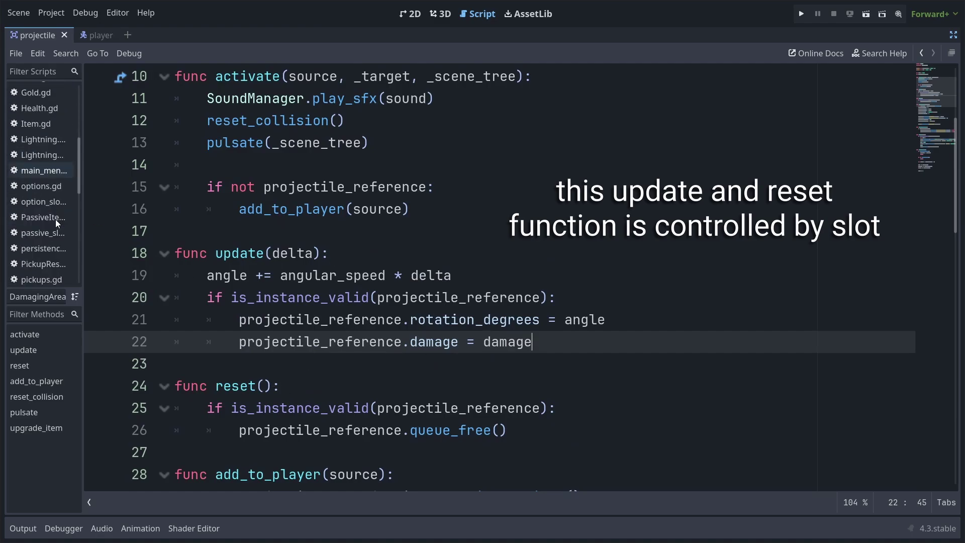
scroll(55, 219, down, 5)
click(39, 204)
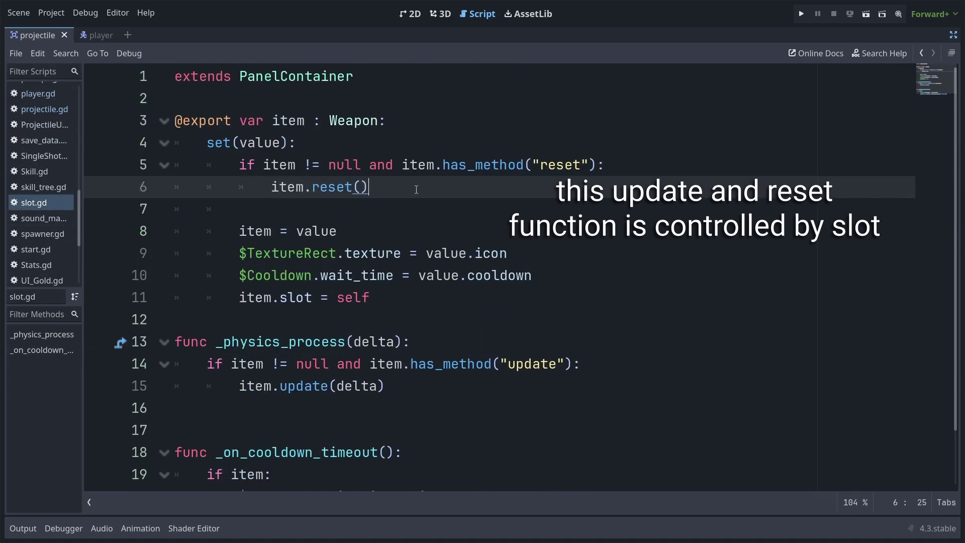
click(403, 394)
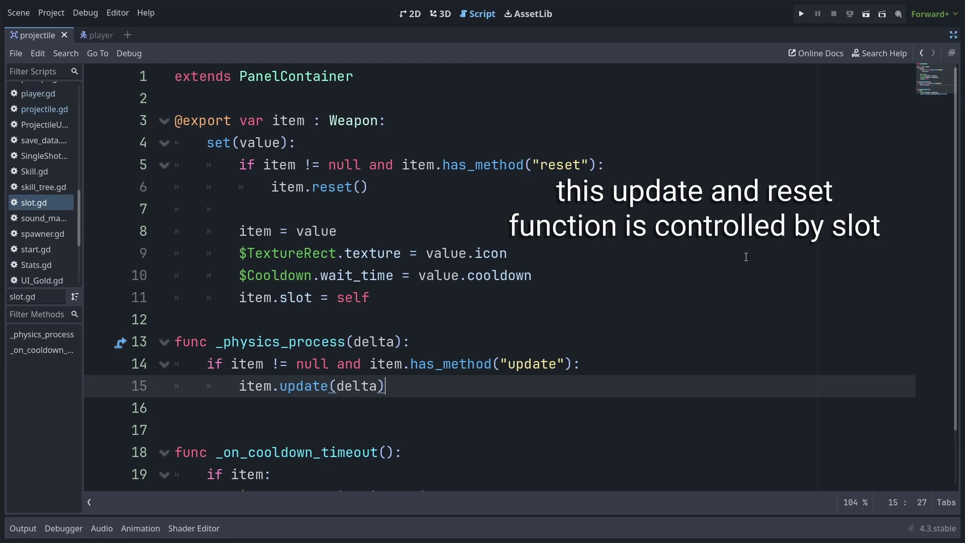
scroll(745, 257, down, 1)
scroll(42, 200, up, 2)
scroll(42, 200, up, 3)
click(42, 109)
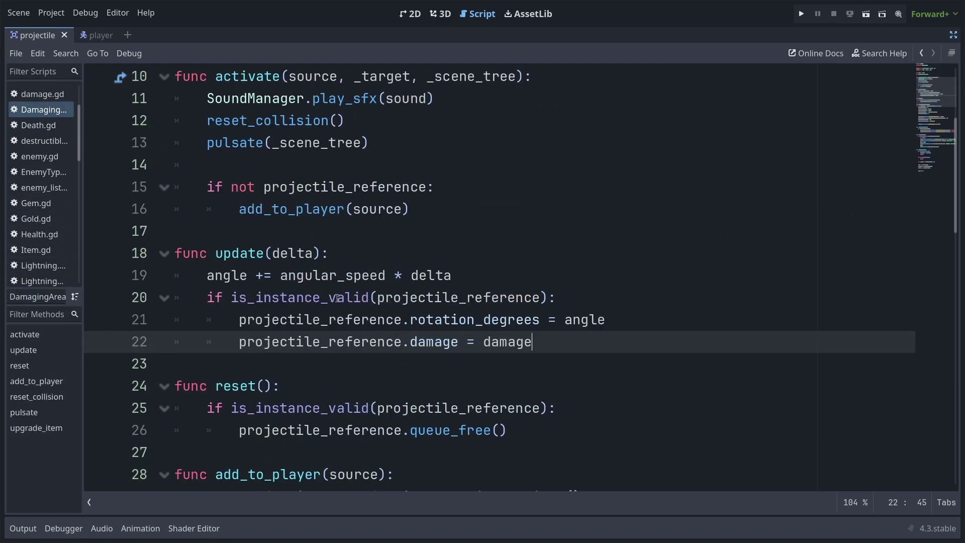
scroll(506, 310, up, 3)
Add update(_delta) and reset() stubs with pass to Weapon.gd, then go back to DamagingArea.
ctrl+click(255, 77)
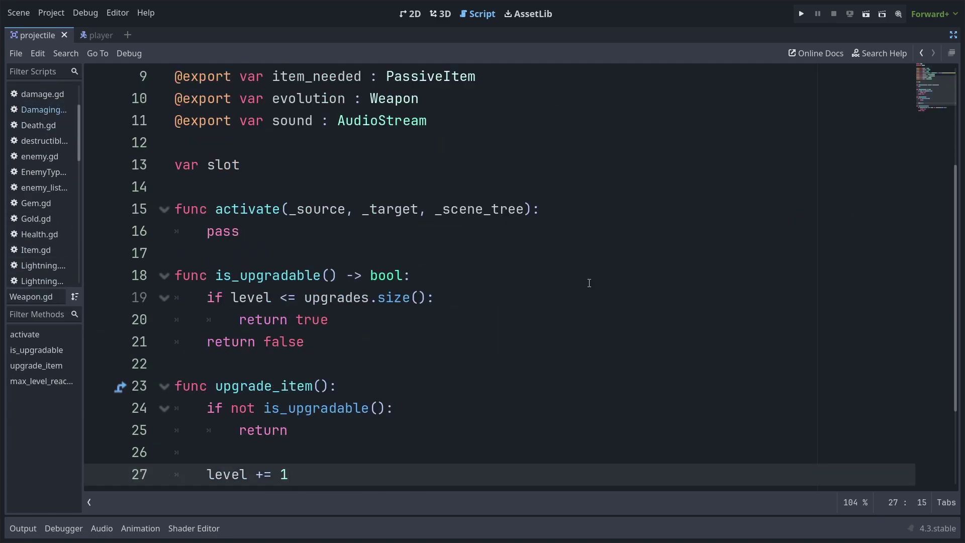
scroll(570, 283, down, 2)
click(433, 472)
text(func update(_delta): 	pass  func reset(): 	pass)
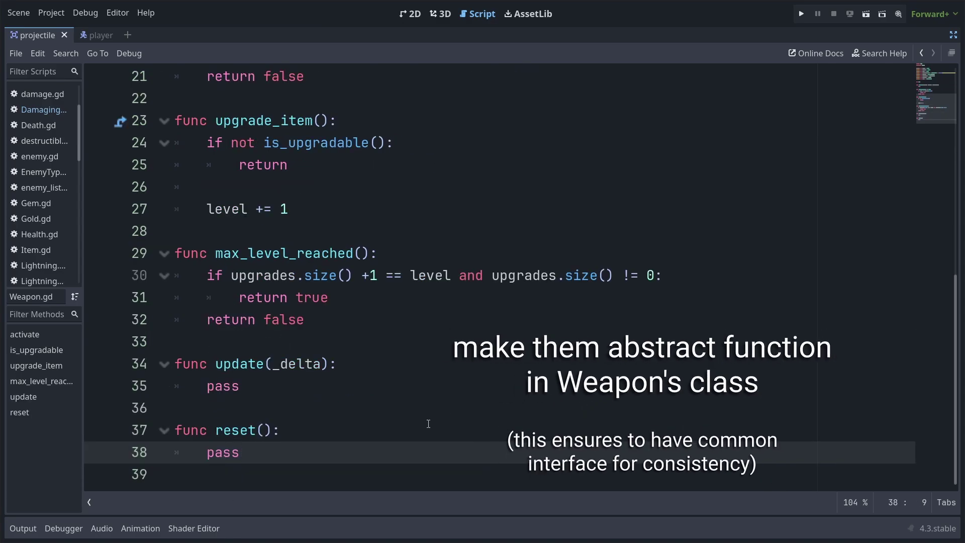
key(alt+Left)
scroll(483, 279, down, 3)
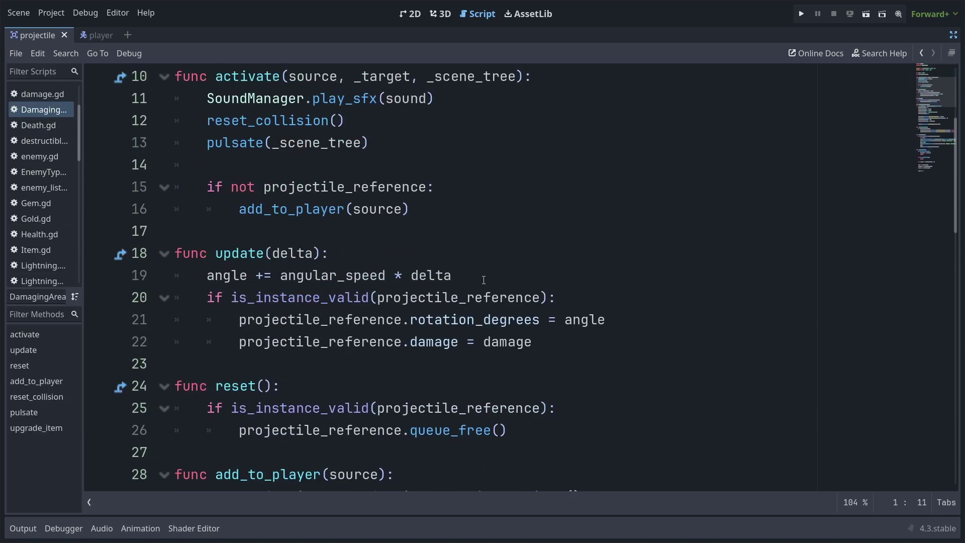
scroll(483, 280, down, 10)
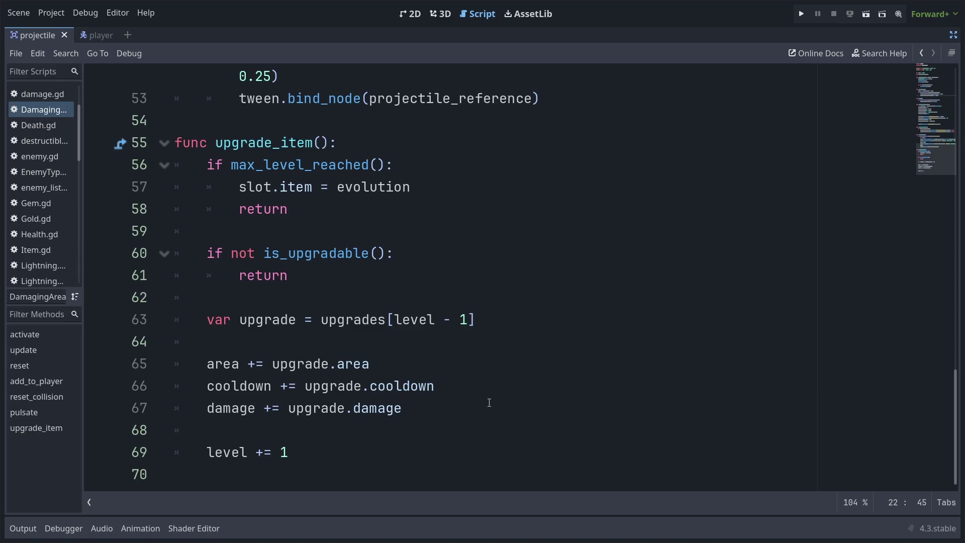
Create a new script DamagingAreaUpgrade.gd that inherits from Upgrade.
click(952, 53)
click(153, 54)
click(171, 69)
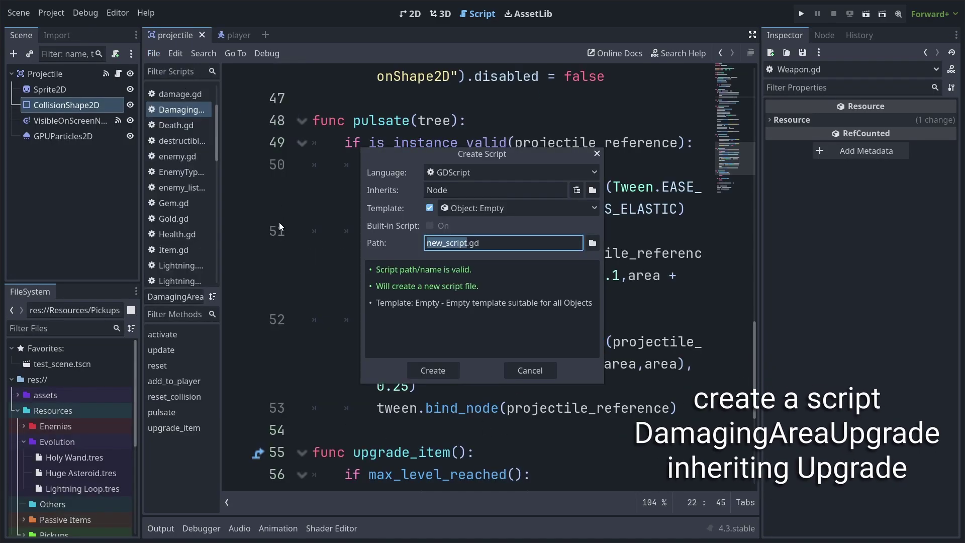
text(DamagingAreaUpgrad)
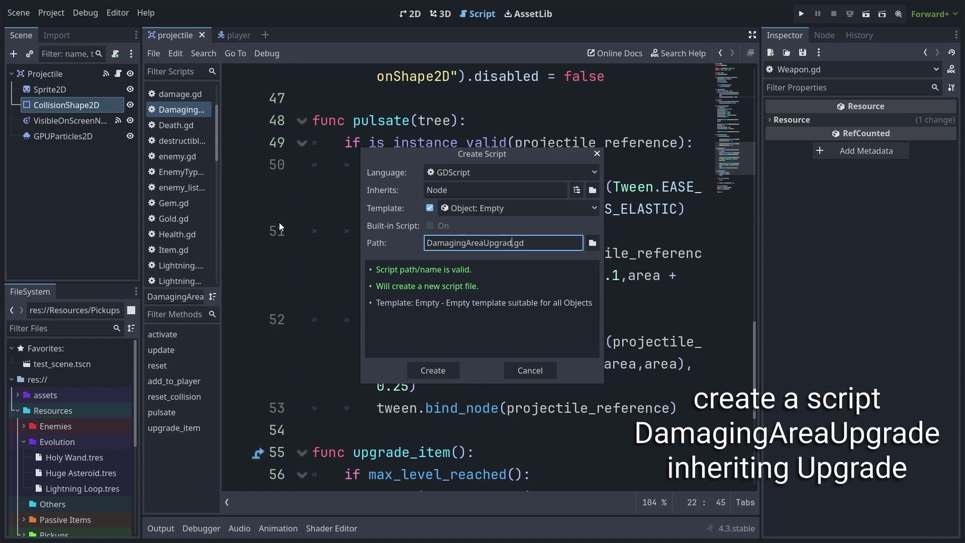
text(e)
click(577, 190)
text(upgrade)
key(Return)
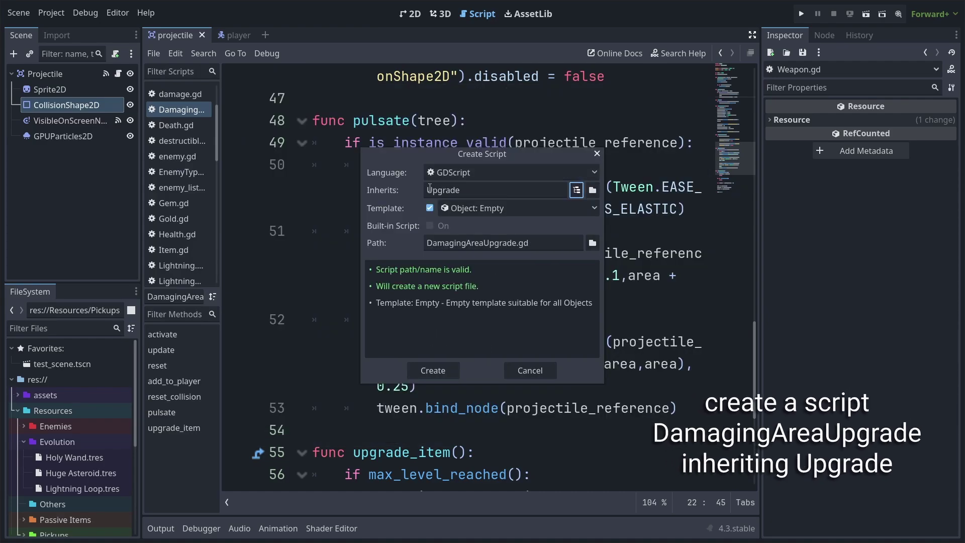
click(592, 243)
click(502, 432)
click(433, 371)
Declare class_name DamagingAreaUpgrade with exported float area, damage and cooldown properties.
key(Return)
text(class_name DamagingAreaUpgrade)
key(ctrl+shift+F11)
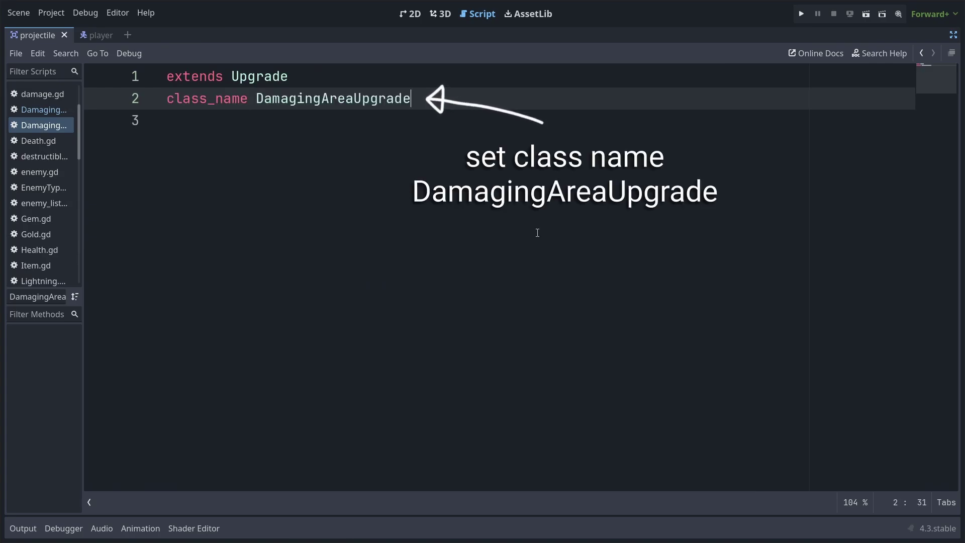
text(@export var area : float @export var damage : float @export var cooldown : float)
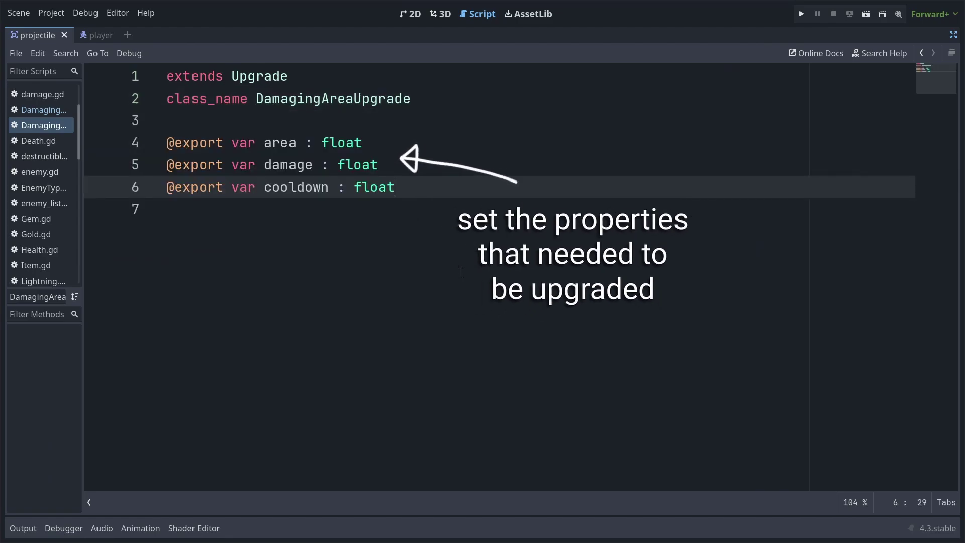
click(951, 40)
Open ForceField.tres and set its Upgrades array size to 5.
scroll(105, 404, down, 5)
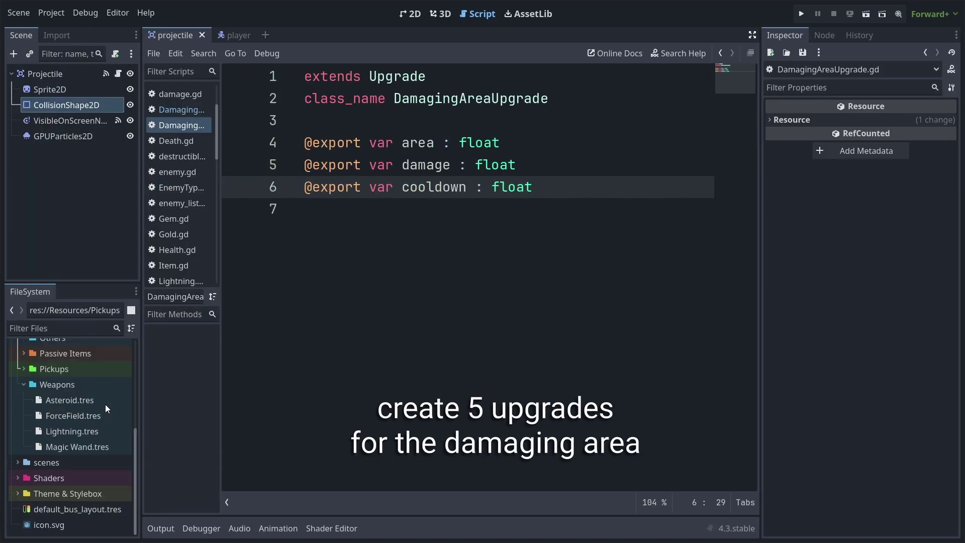
click(71, 415)
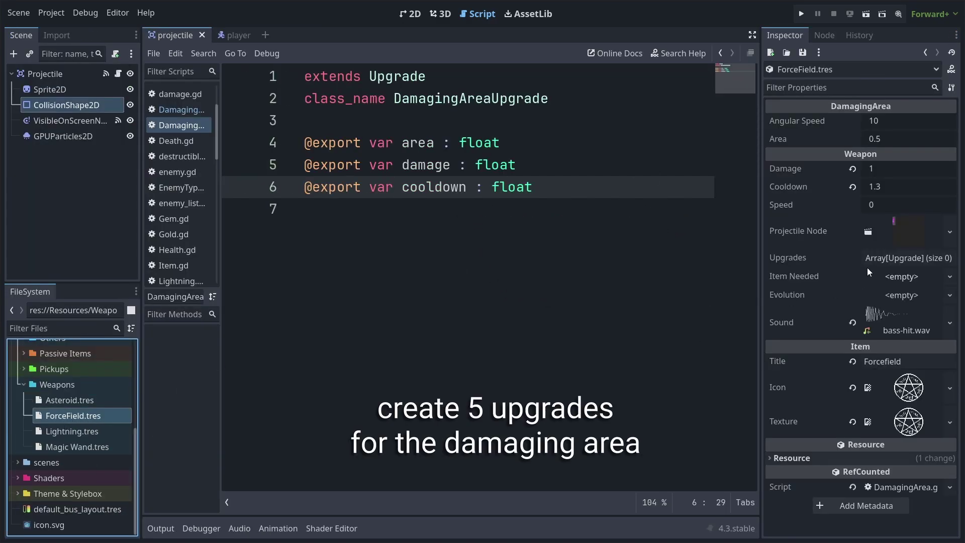
click(899, 258)
text(5)
key(Return)
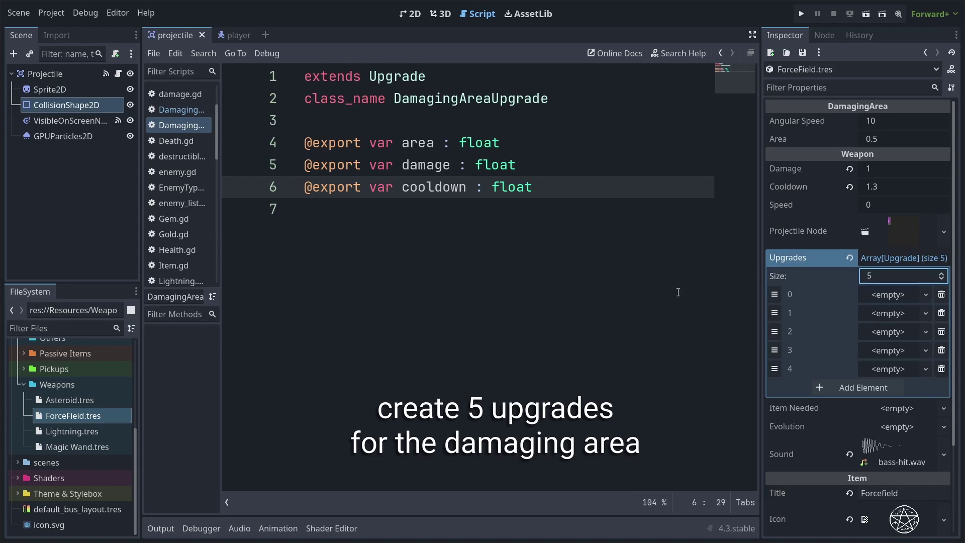
Make upgrade 0 a new DamagingAreaUpgrade with damage 2 and description '+2'.
click(883, 294)
click(871, 343)
click(898, 294)
click(894, 330)
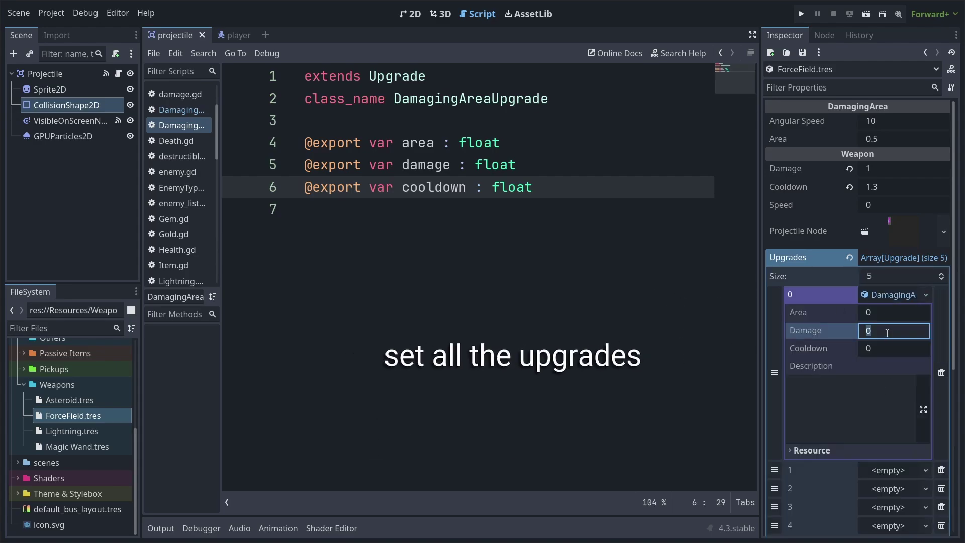
text(2)
click(874, 389)
text(+2)
Make upgrade 1 a new DamagingAreaUpgrade with cooldown -0.2 and a cooldown description.
click(884, 295)
click(889, 313)
click(871, 361)
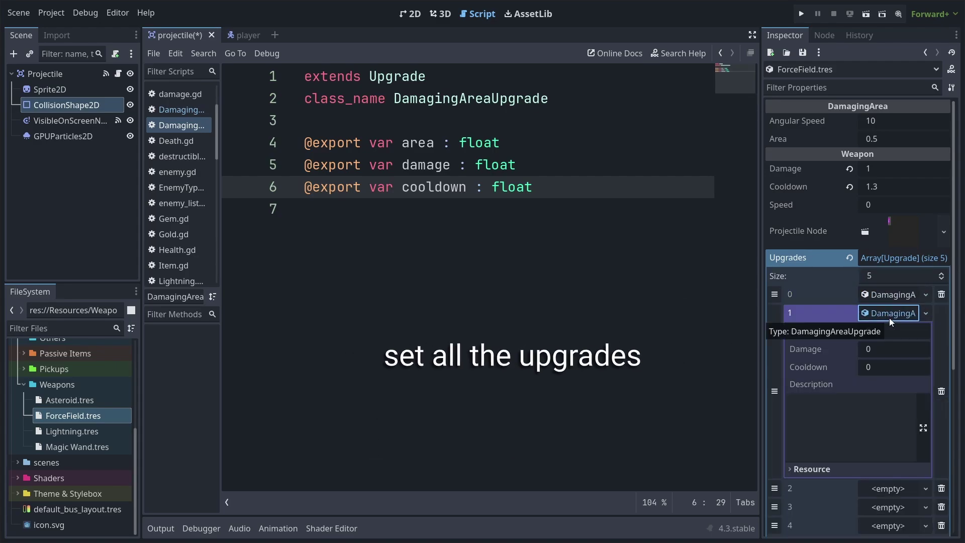
click(894, 367)
text(-0.2)
click(843, 435)
text(oldown)
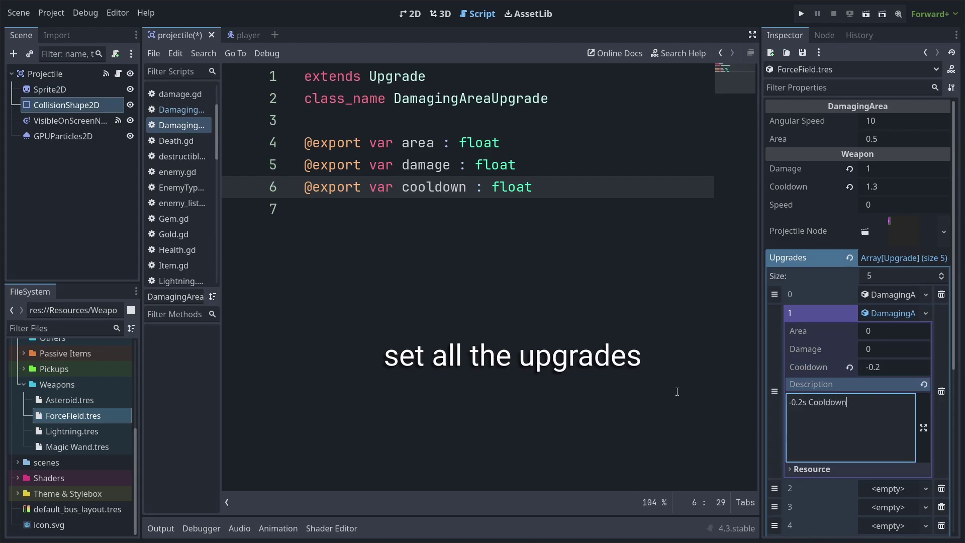
Make upgrade 2 a new DamagingAreaUpgrade with area 0.25 and description '+2'.
click(889, 313)
click(888, 332)
click(888, 379)
click(894, 349)
text(0.25)
click(849, 437)
text(+25% Area)
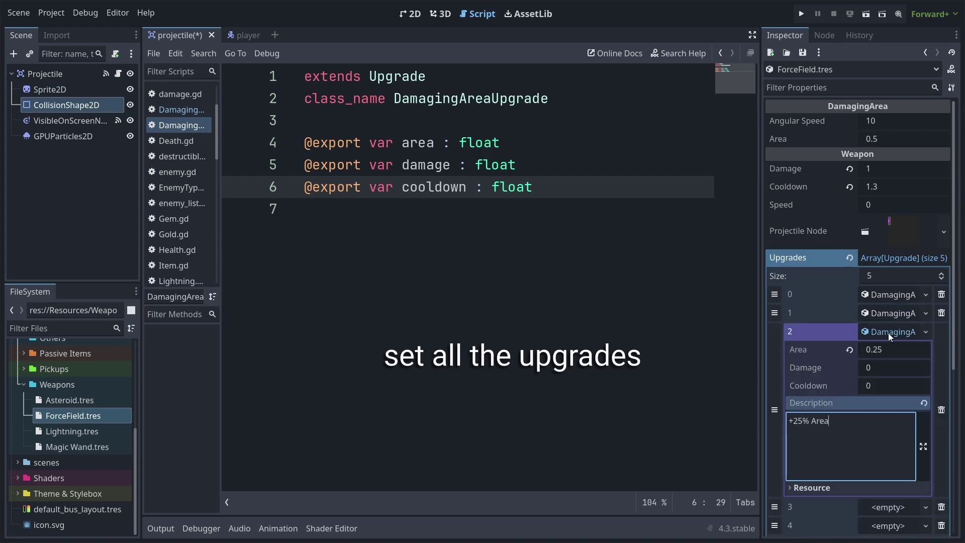
Make upgrade 3 a new DamagingAreaUpgrade with cooldown 0.2 and edit its description.
click(888, 332)
click(888, 350)
click(889, 397)
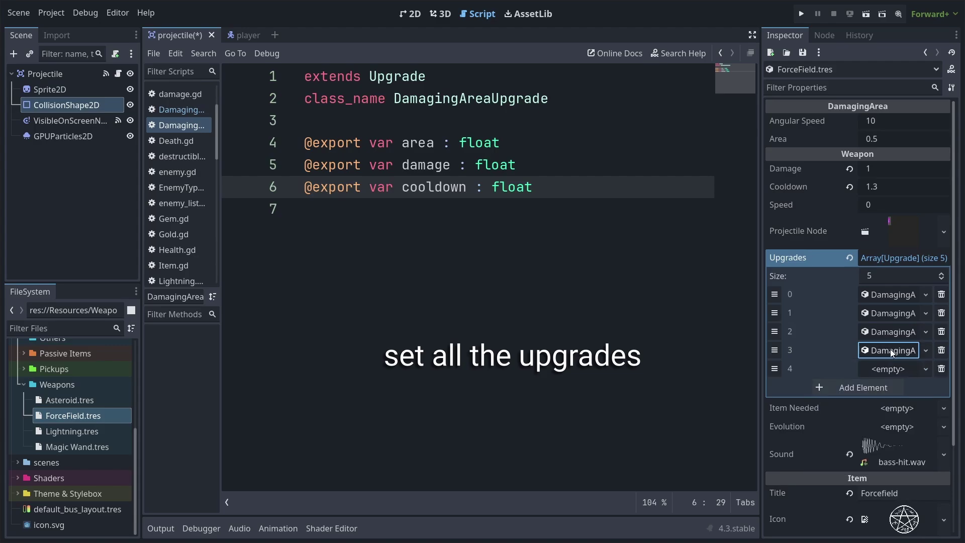
click(893, 350)
text(0.2)
click(855, 417)
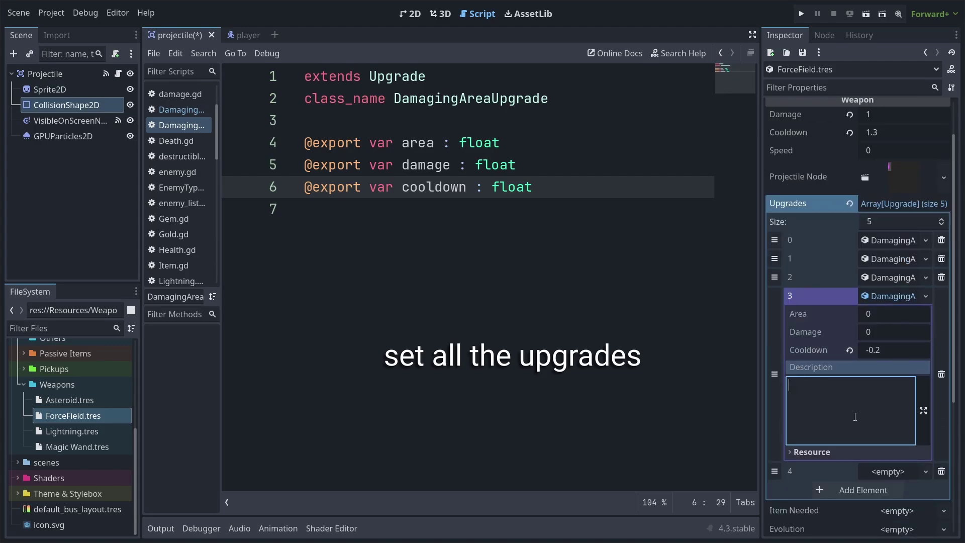
Make upgrade 4 a new DamagingAreaUpgrade with damage 2 and description '+2'.
click(888, 472)
click(882, 361)
click(894, 350)
text(2)
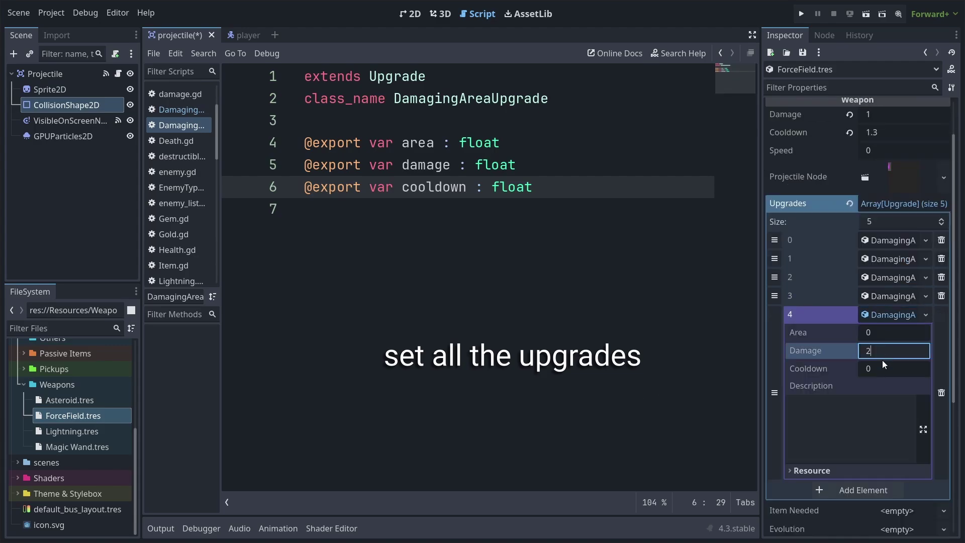
click(877, 413)
text(+2 Damage)
click(888, 315)
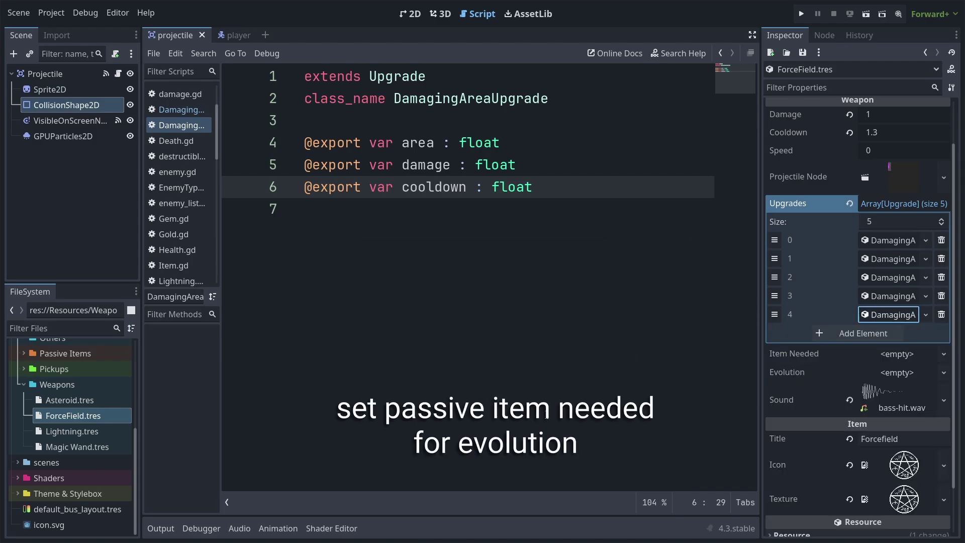
Set Max Health.tres as ForceField's required evolution item.
click(23, 354)
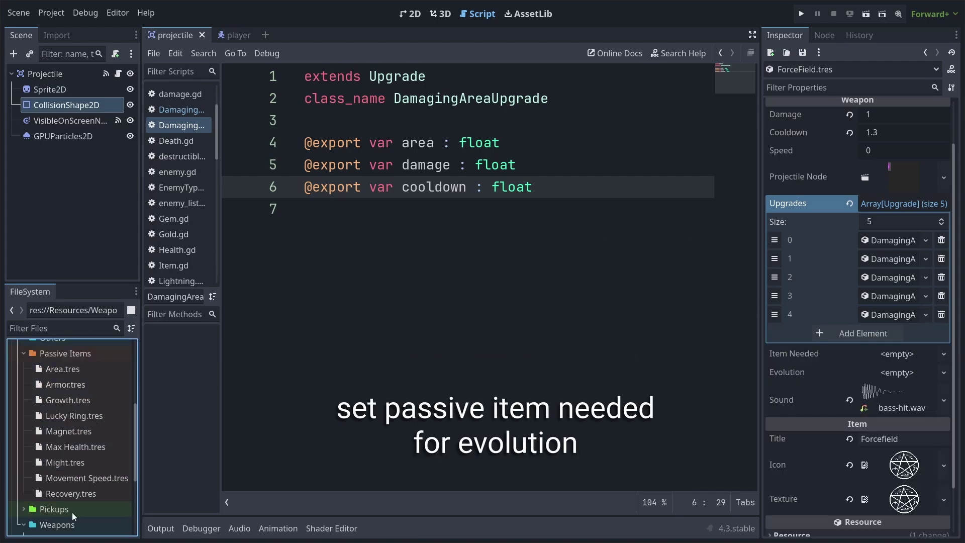
drag(75, 447, 897, 354)
click(897, 354)
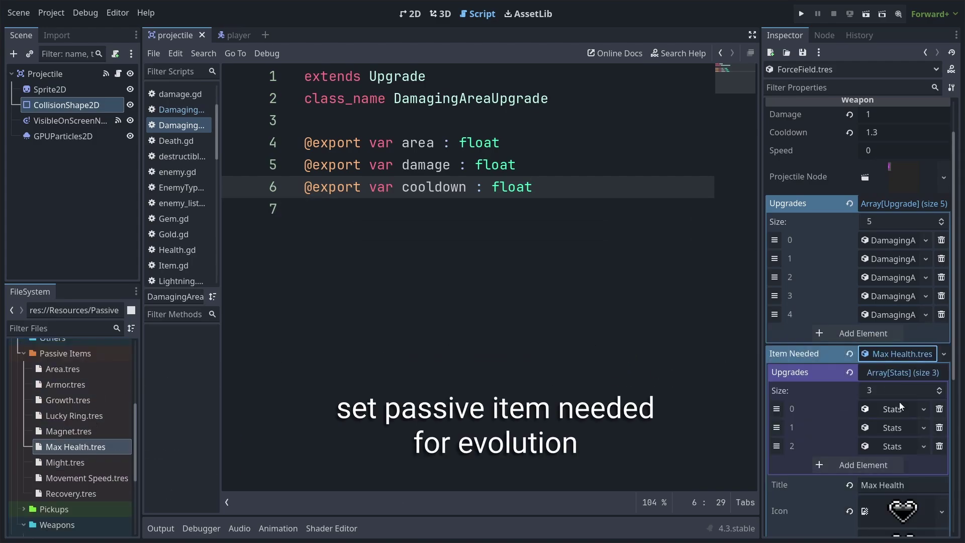
click(897, 354)
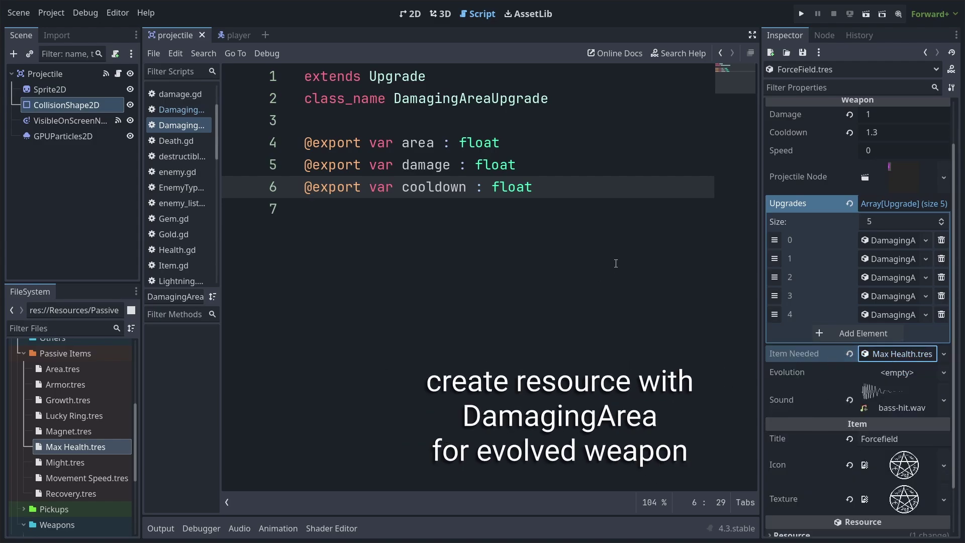
Create a new DamagingArea resource with angular speed 30, area 1, damage 10 and cooldown 0.5.
click(769, 53)
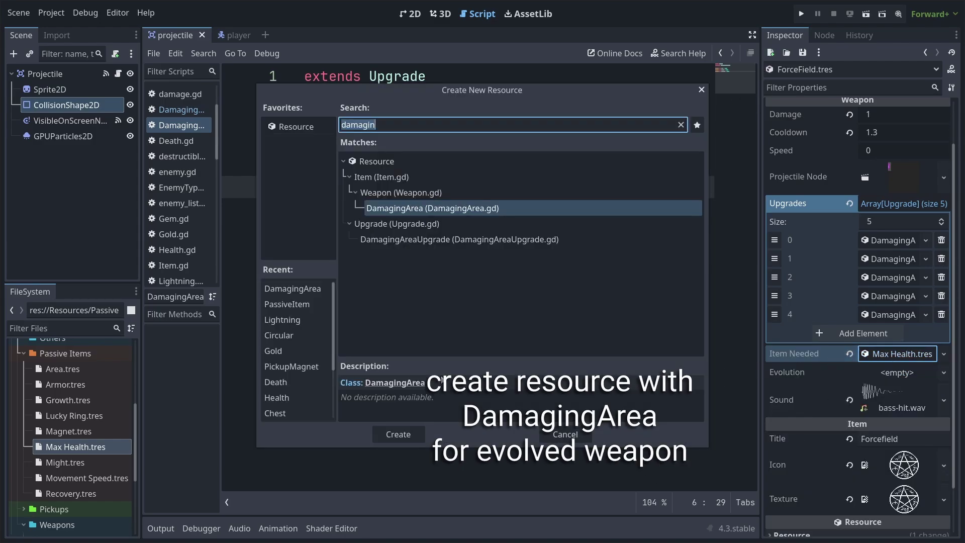
key(Return)
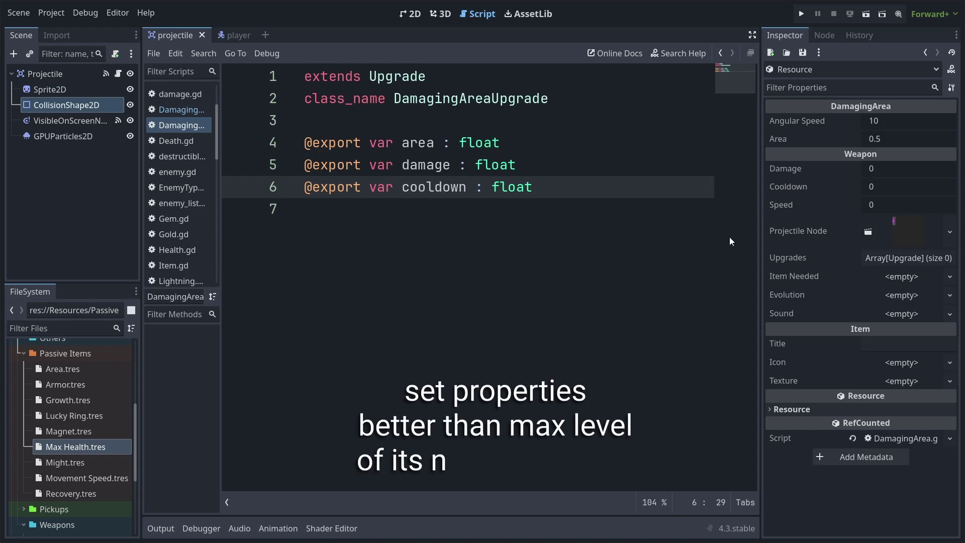
click(899, 120)
text(30)
click(899, 137)
text(1)
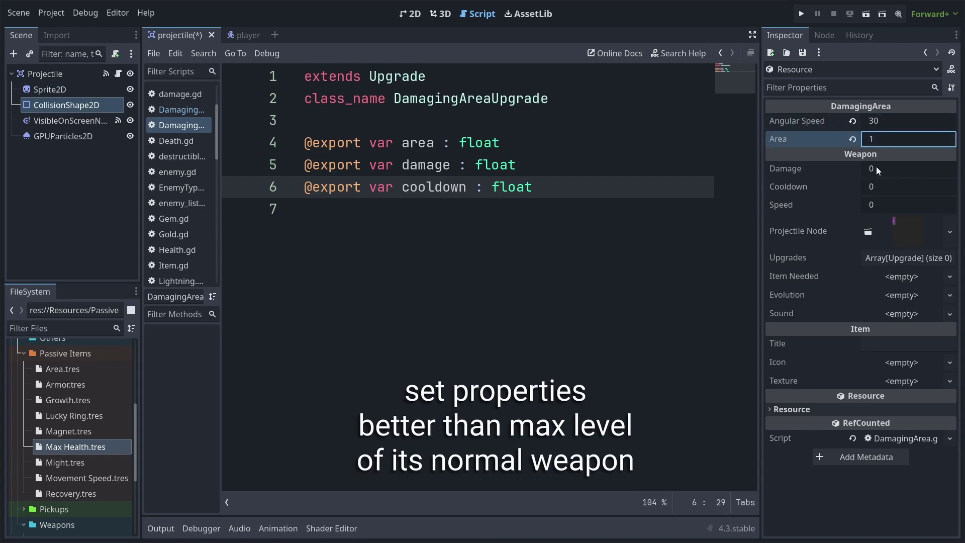
click(878, 170)
text(10)
key(Tab)
text(0.5)
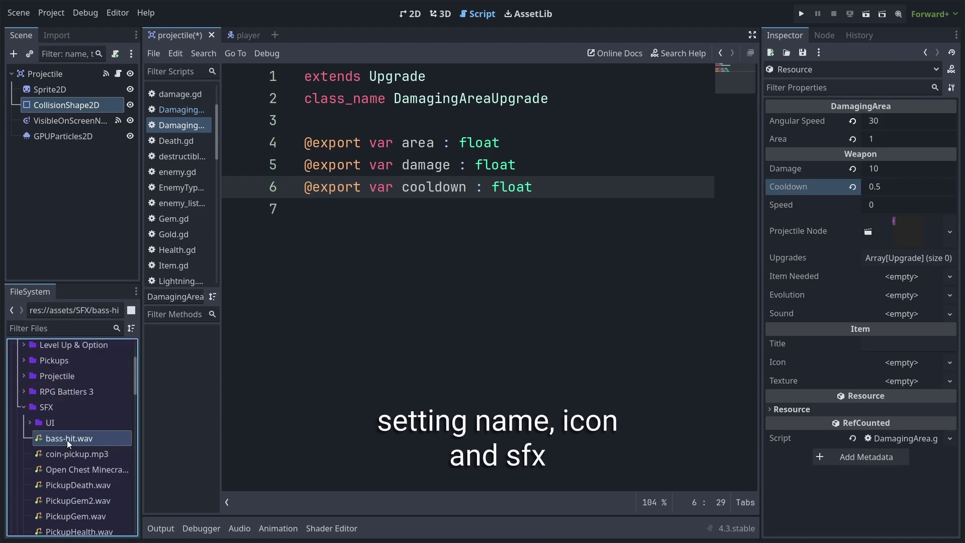
Give it bass-hit.wav as its sound, the title Soul Field, and the red pentagram icon.
drag(69, 438, 904, 323)
click(778, 361)
text(Soul Field)
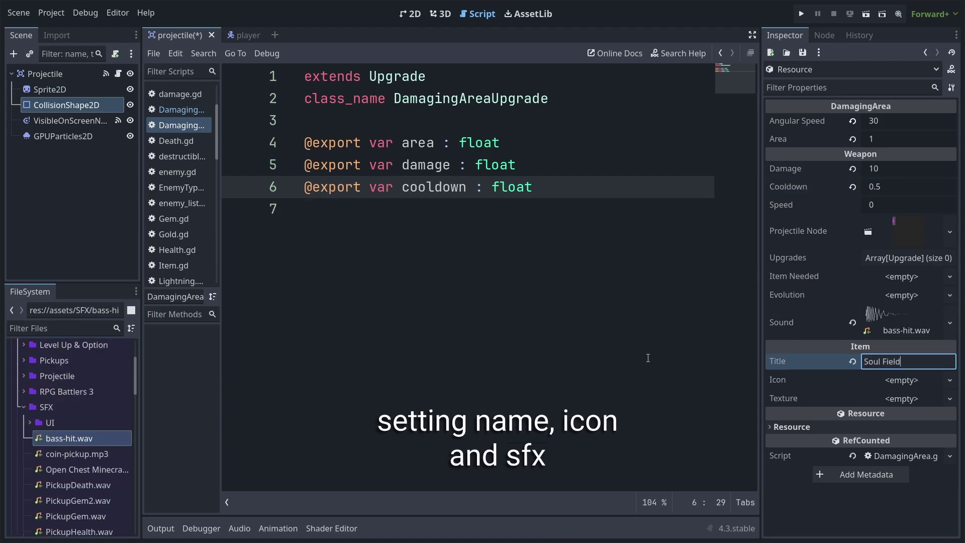
drag(61, 493, 905, 387)
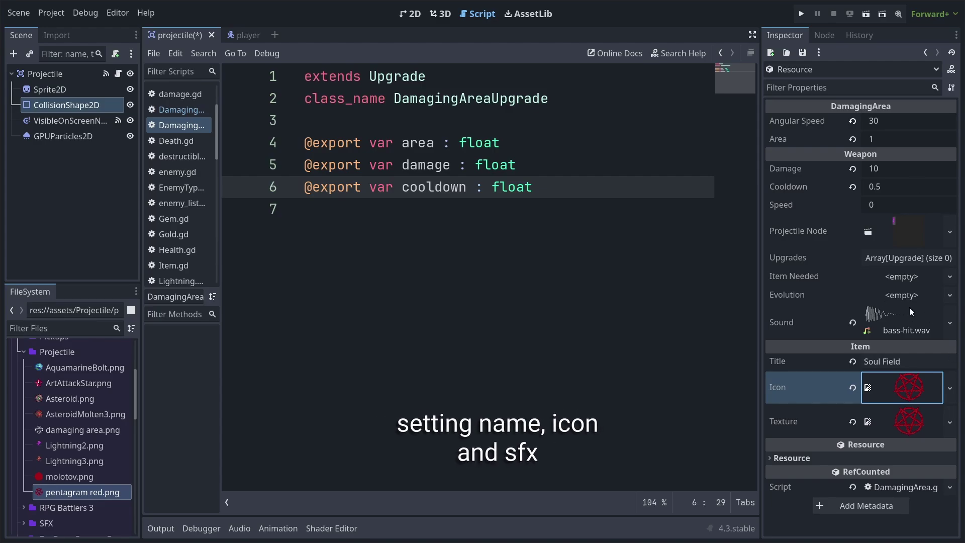
Save the resource as Soul Field.tres in Resources/Evolution.
click(804, 52)
click(255, 109)
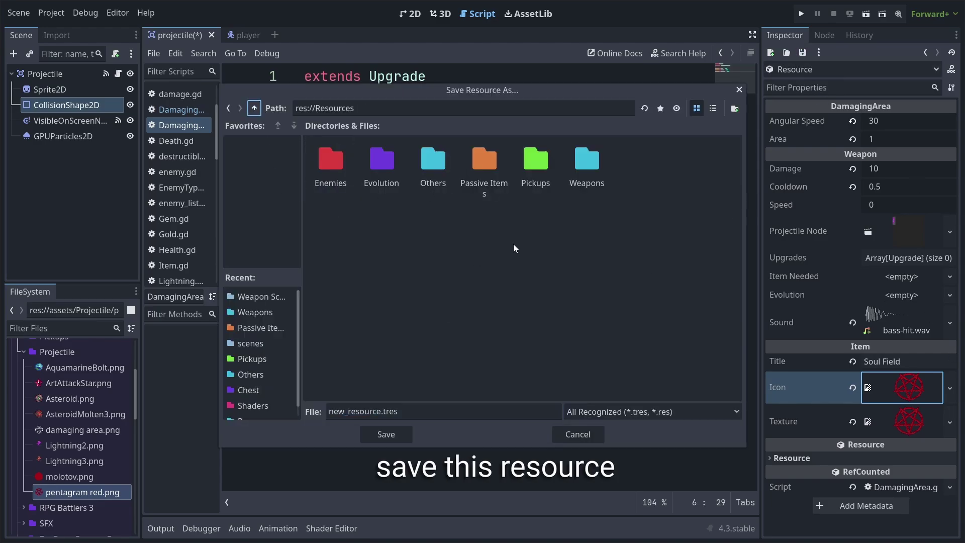
double_click(382, 159)
key(BackSpace)
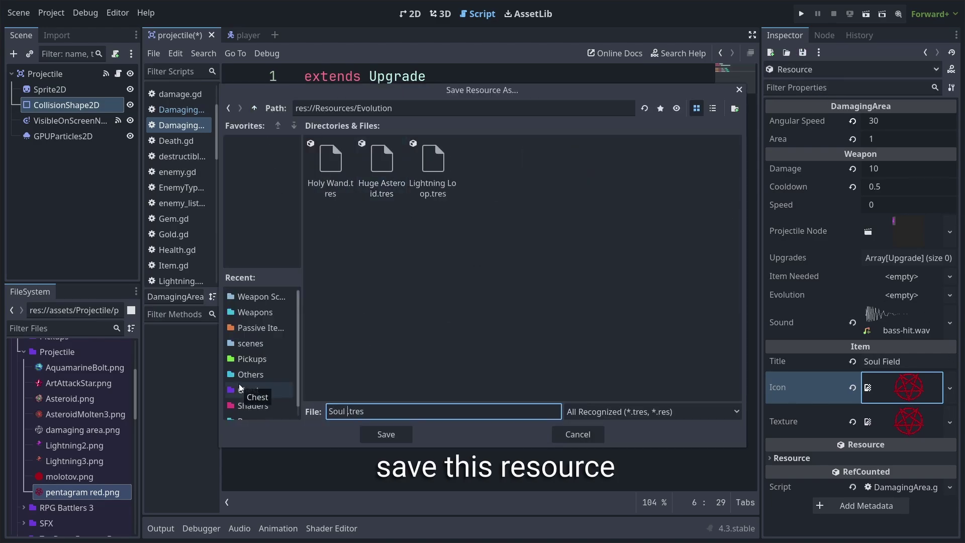
key(Return)
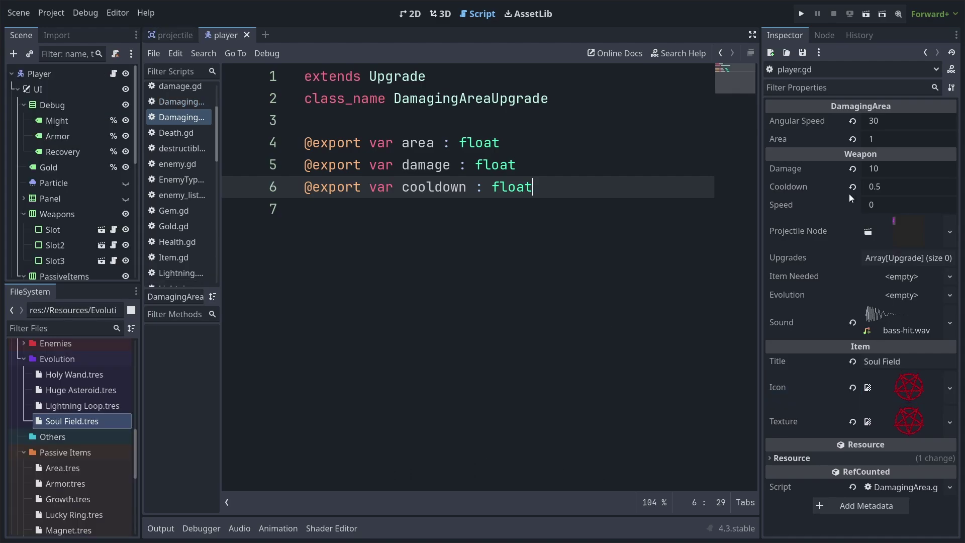
Open ForceField.tres and assign Soul Field.tres to its Evolution field.
scroll(96, 411, down, 3)
scroll(96, 411, down, 2)
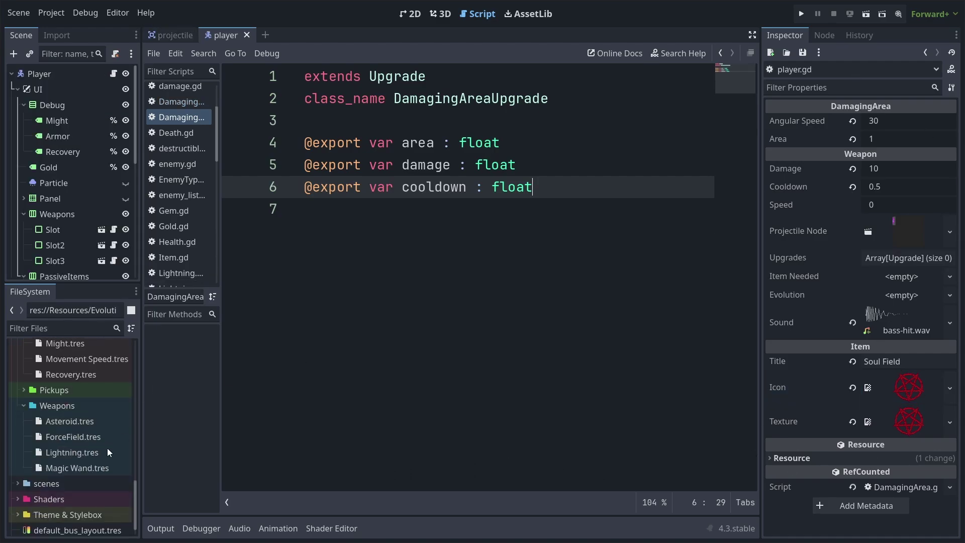
click(104, 435)
scroll(47, 448, up, 5)
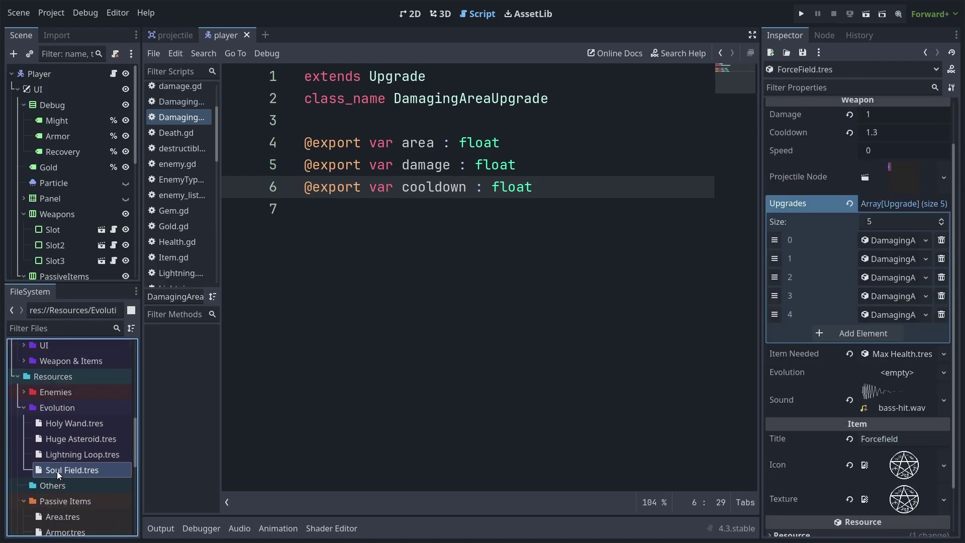
drag(56, 470, 897, 372)
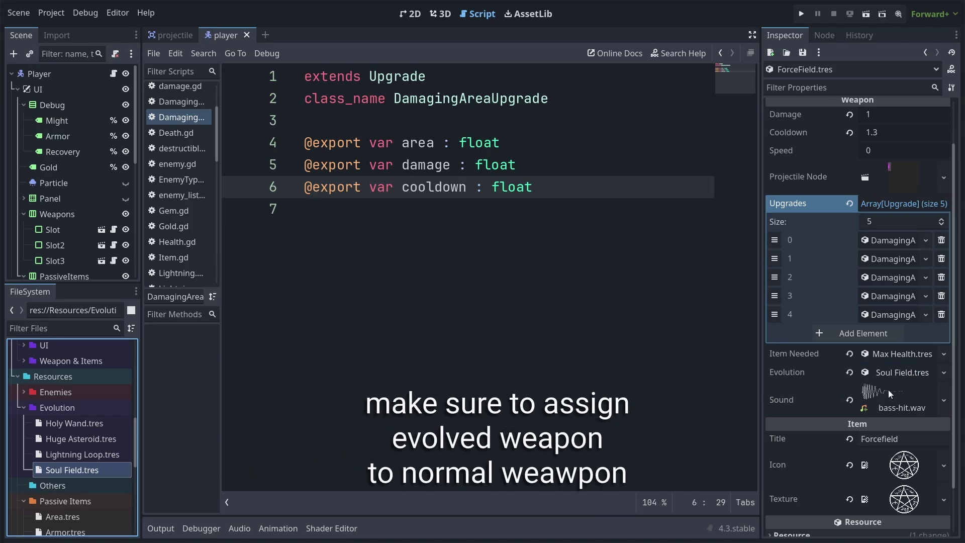
scroll(876, 345, down, 4)
Run the game with F5, move around and pick several level-up upgrades.
click(891, 156)
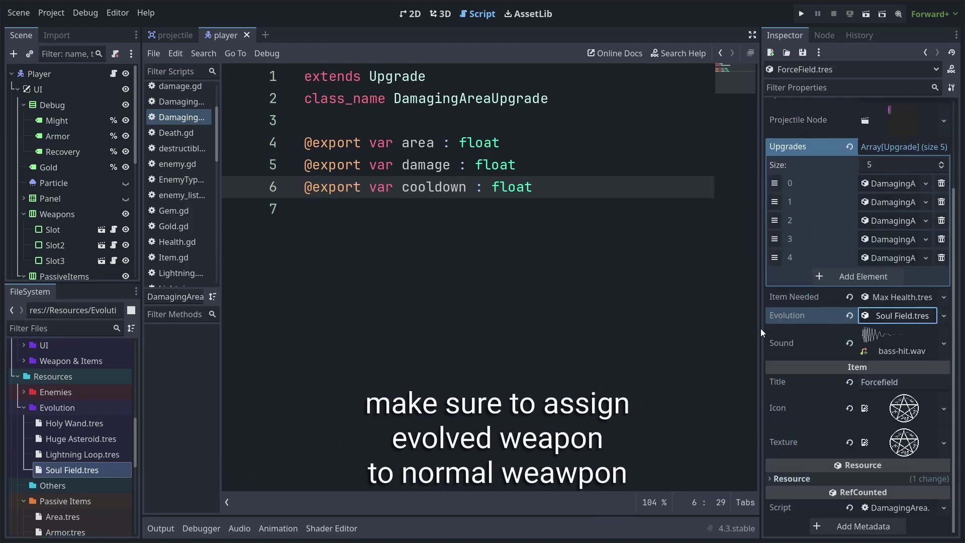
key(F5)
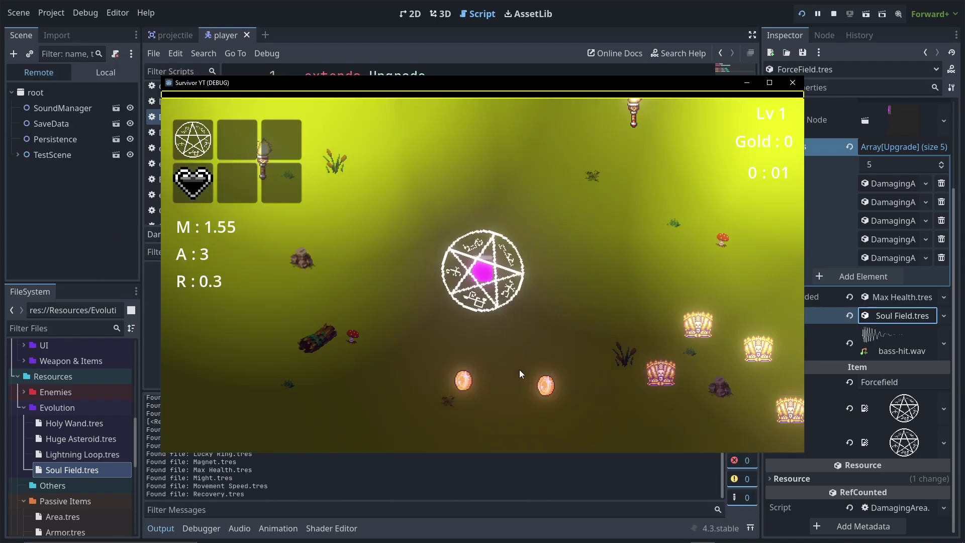
key(a)
key(s)
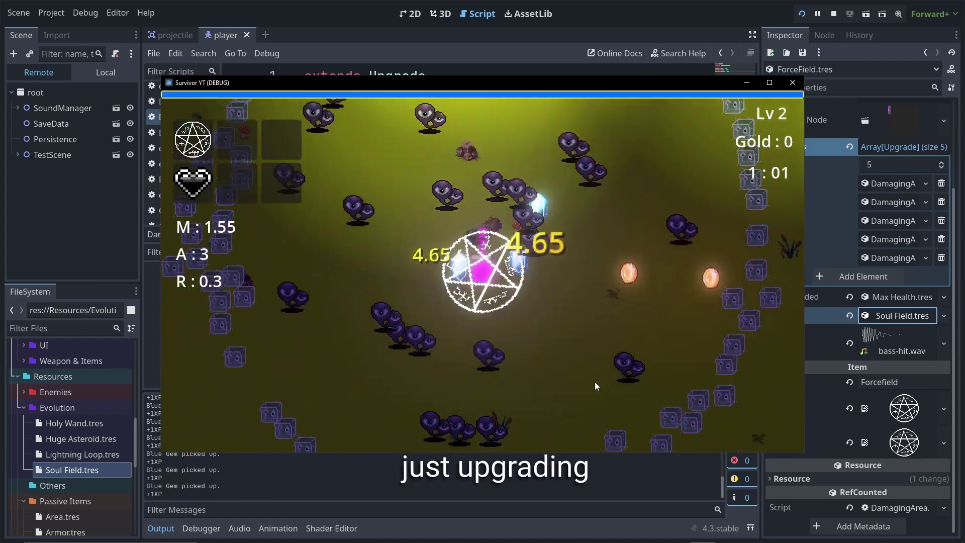
click(445, 266)
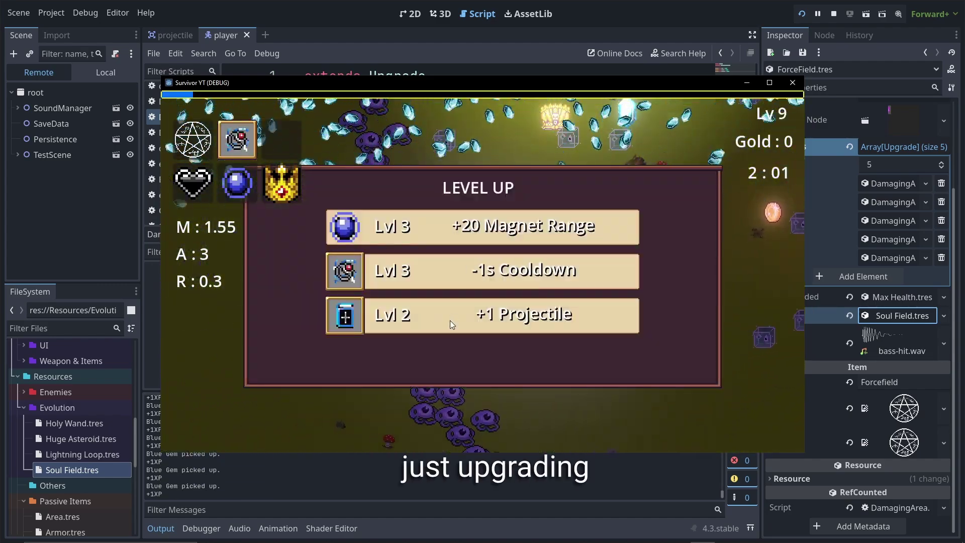
click(450, 321)
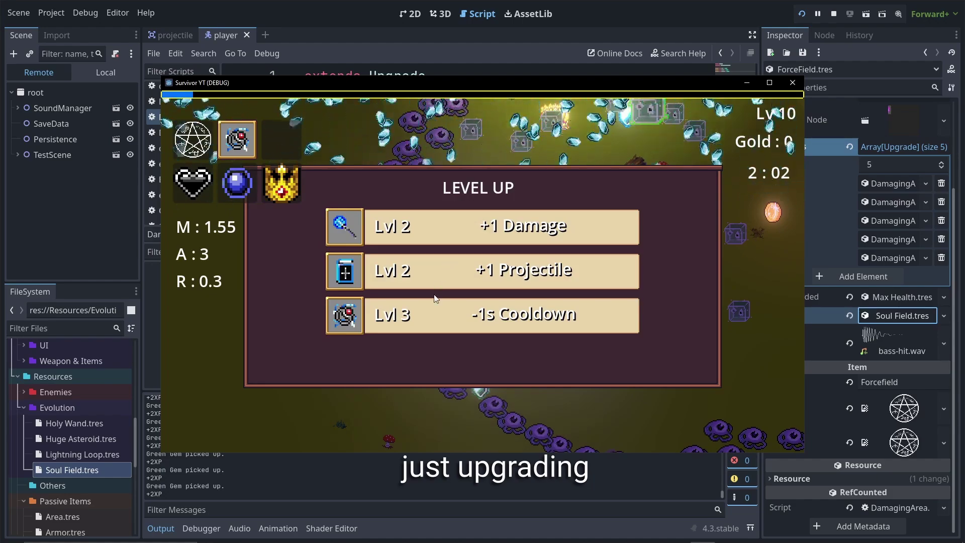
click(430, 318)
click(436, 270)
click(436, 270)
click(429, 236)
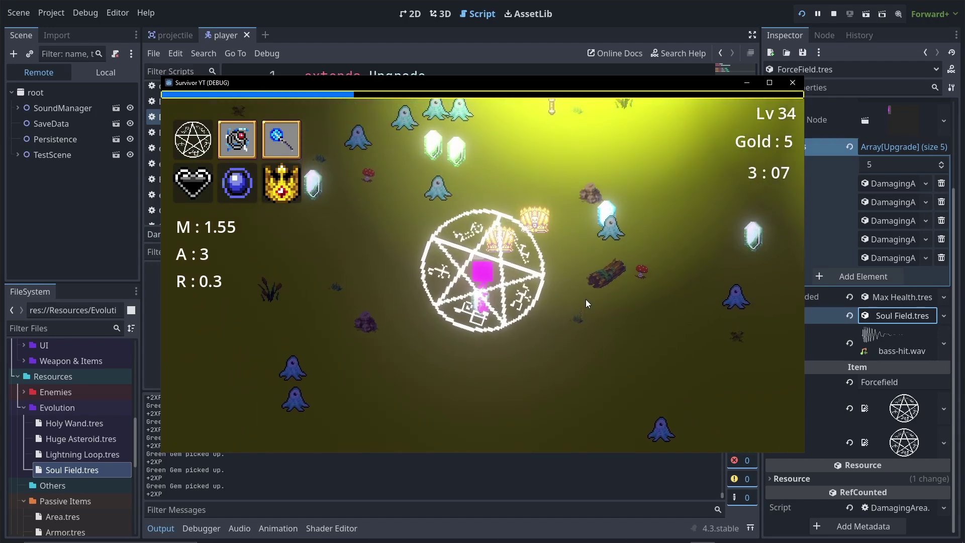
Open the treasure chest to evolve Forcefield into Soul Field, then return to the editor.
click(496, 353)
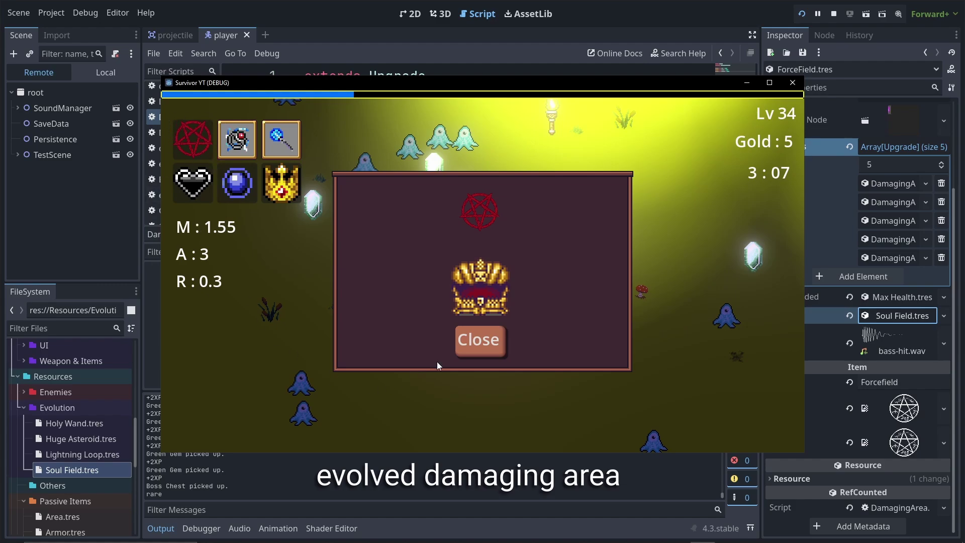
click(480, 342)
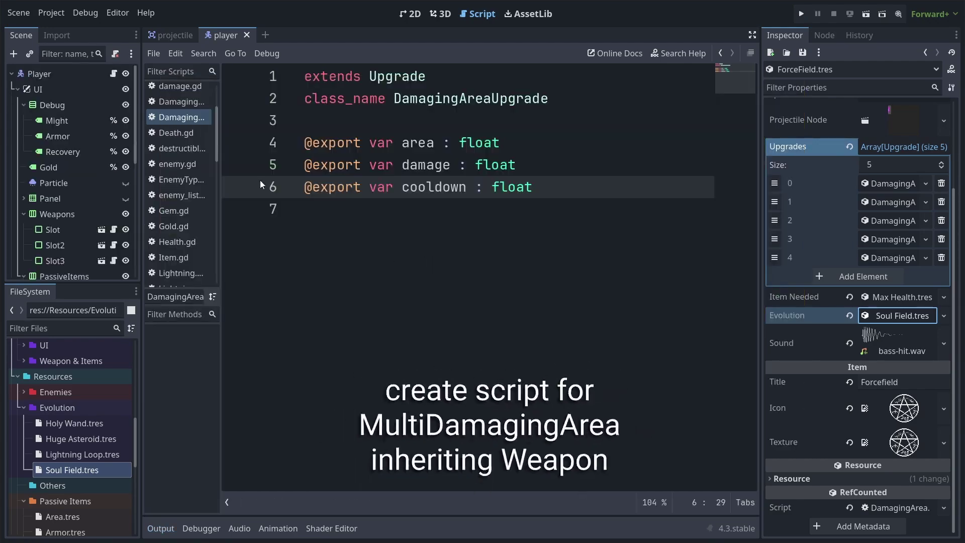
click(176, 53)
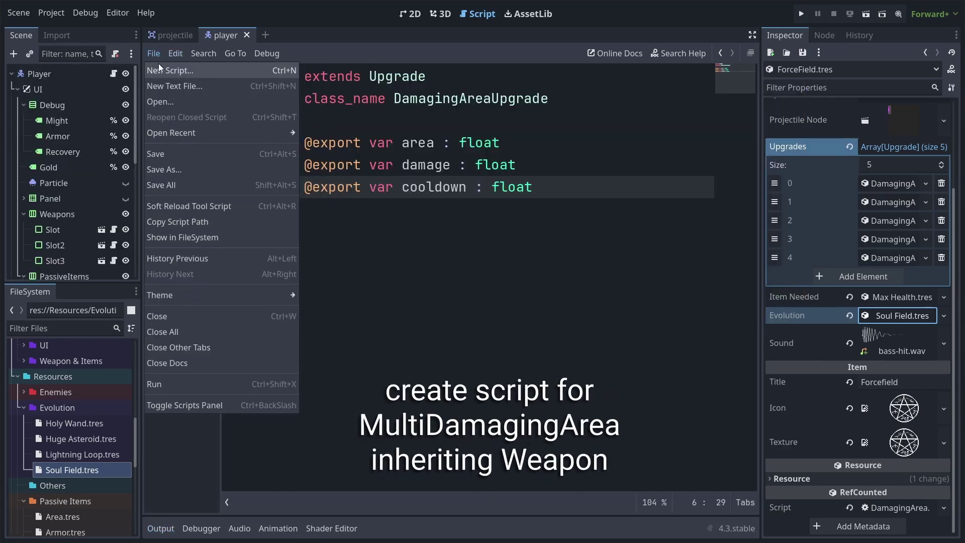
Create a new script MuliDamagingArea.gd that inherits from Weapon.
click(162, 67)
text(MuliDamagingAre)
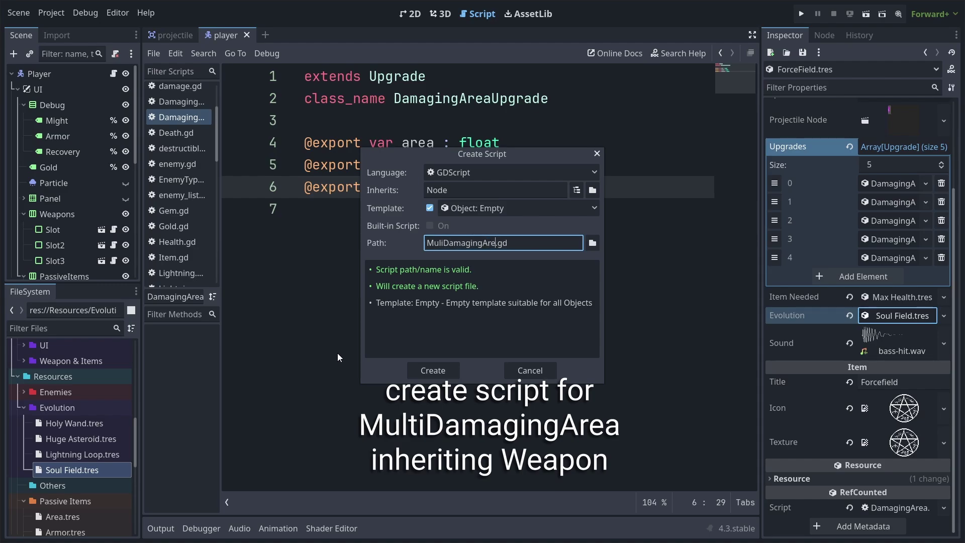
text(a)
click(577, 190)
text(wea)
key(Return)
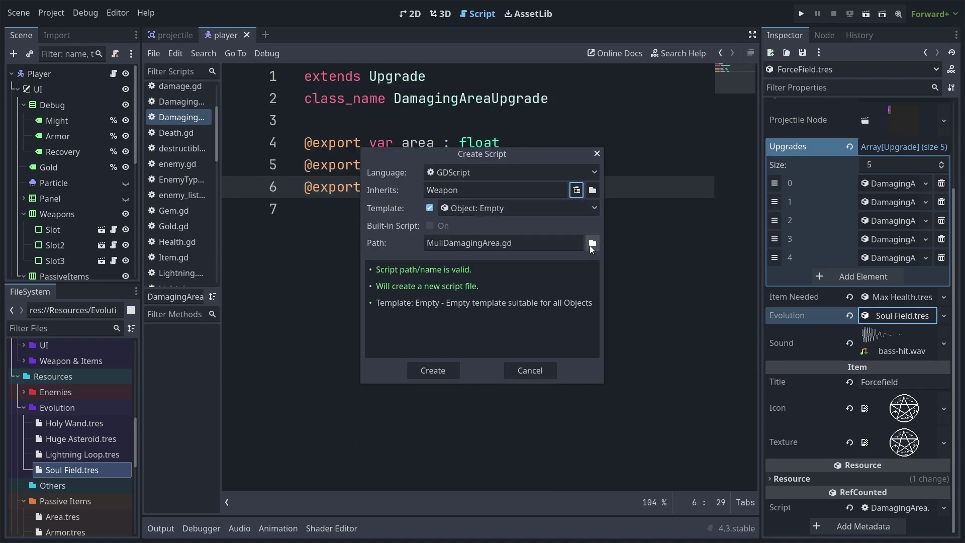
click(445, 370)
Declare class_name MultiDamagingArea with exported amount int 1 and area float 3.
text(class_name MultiDamagingArea)
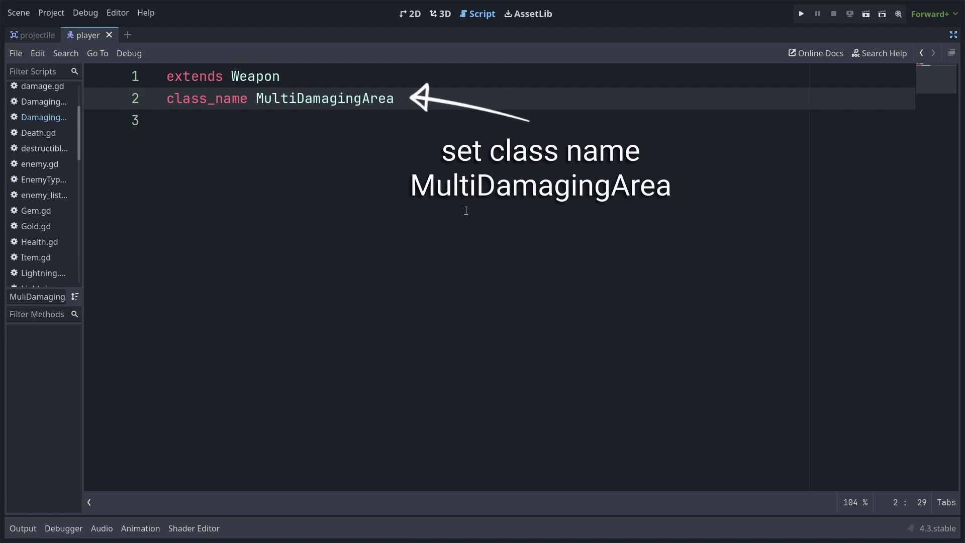
key(Down)
key(Return)
text(@export var amount : int =  1)
key(Return)
text(@export var area : float = 3)
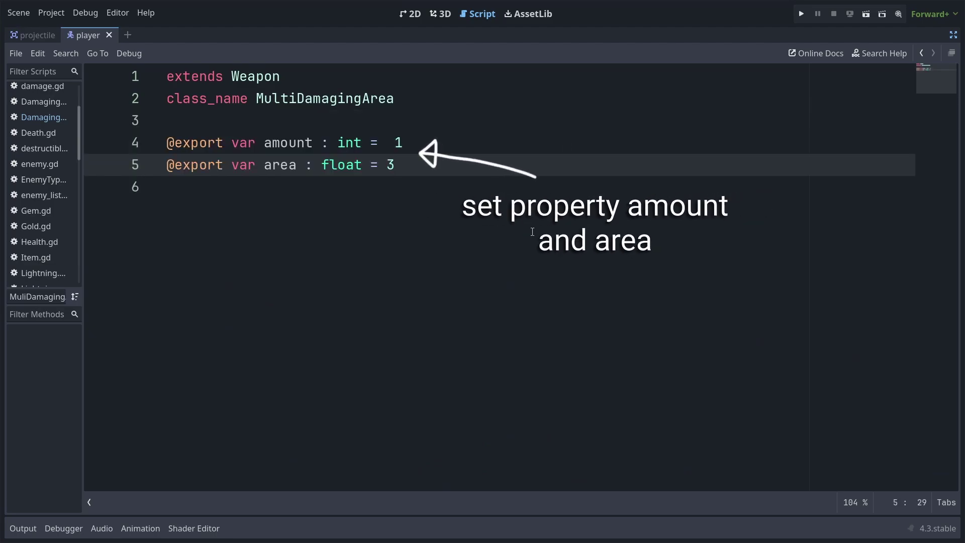
Add delay 0.2, counter 0 and projectile_reference [] variables, then begin add_to_world.
key(Return)
key(Return)
text(@export var delay : float = 0.2)
key(Return)
text(var counter : float = 0)
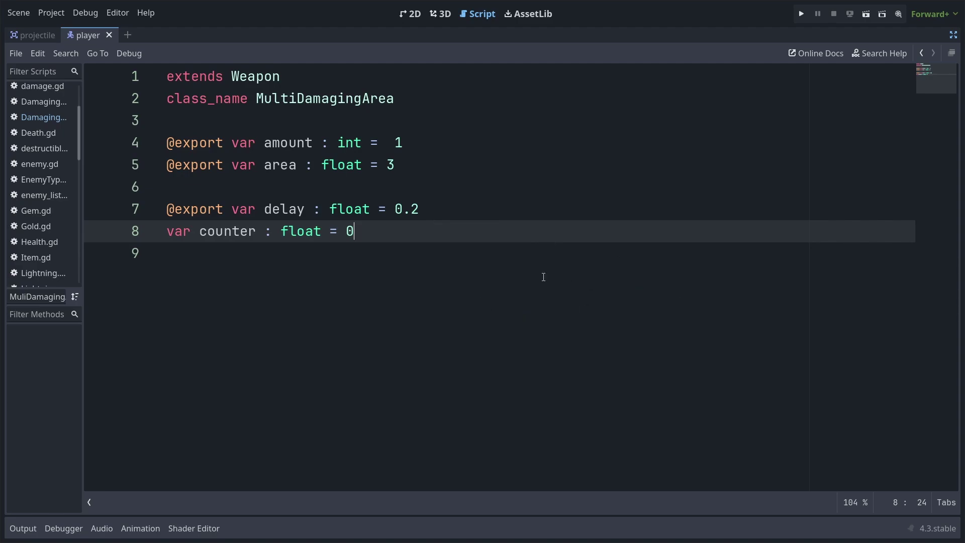
key(Return)
key(Return)
text(var projectile_reference = [])
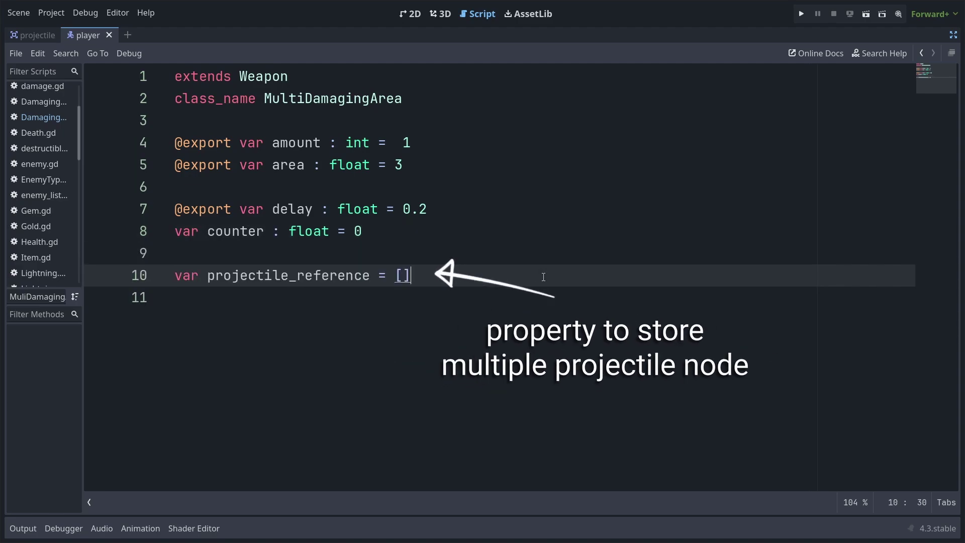
key(Return)
key(Return)
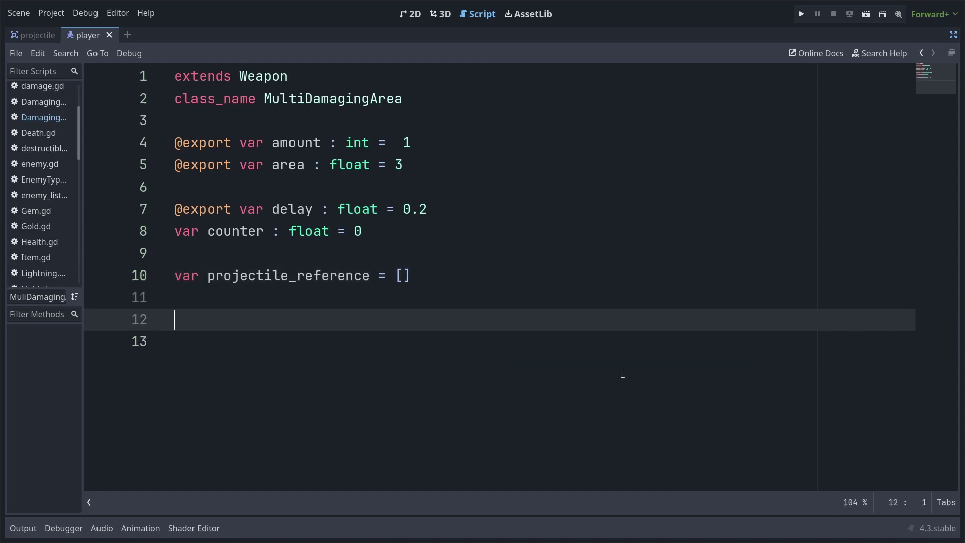
text(func add_to_world(source, tree): var projectile = projectile_node.instantiate() projectile.speed = 0 projectile.damage = damage projectile.source = source projectile.scale  = Vector2(area,area) projectile.z_index = 0)
text(tree.current_scene.call_deferred("add_child",projectile))
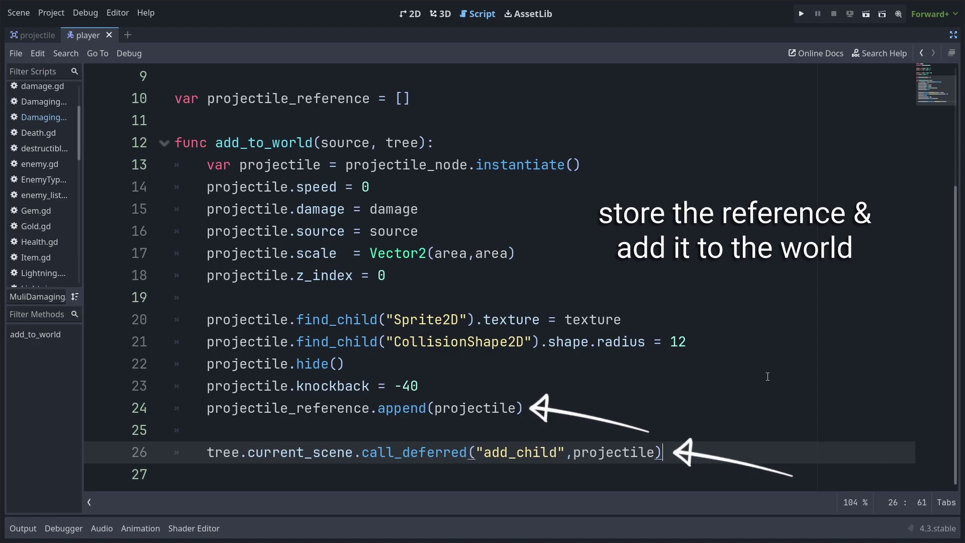
Finish add_to_world and write reset, reset_collision, update, upgrade_item and activate in MultiDamagingArea.
key(Return)
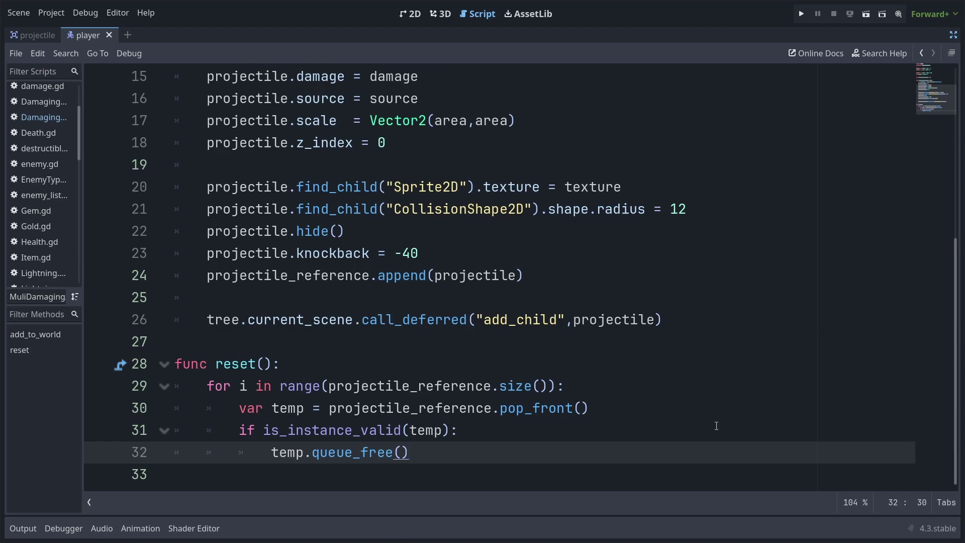
key(Return)
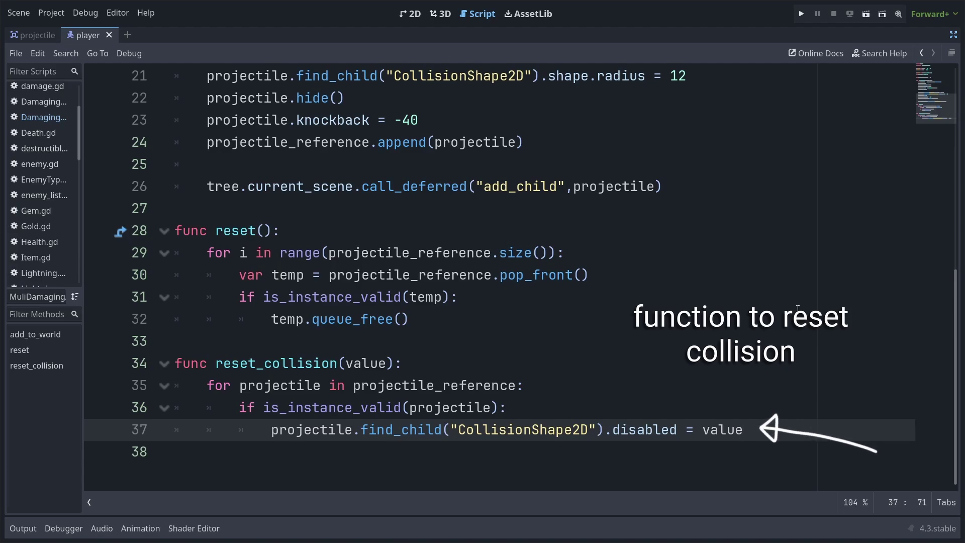
key(Return)
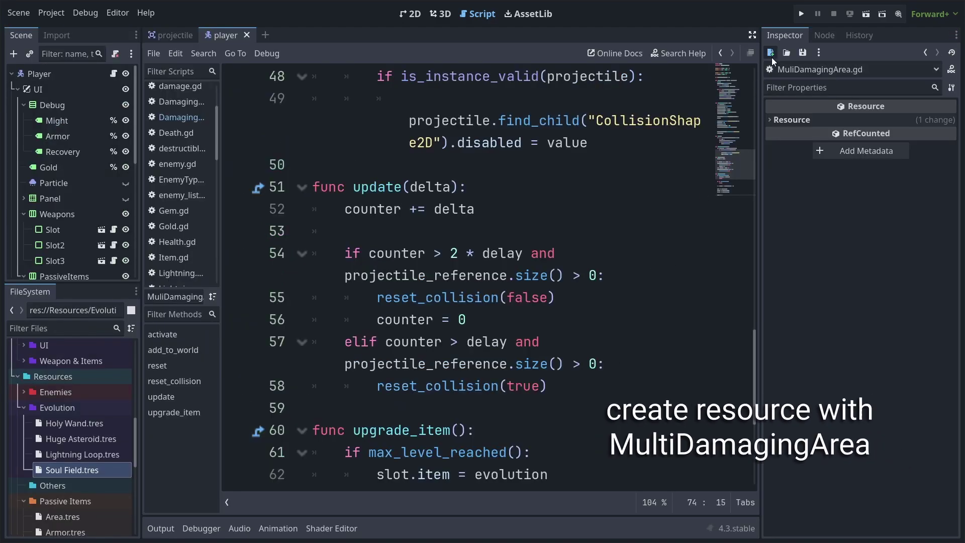
Create a MultiDamagingArea resource titled Flame Puddle with damage 1, cooldown 4 and molotov icon and texture.
click(771, 54)
text(multi)
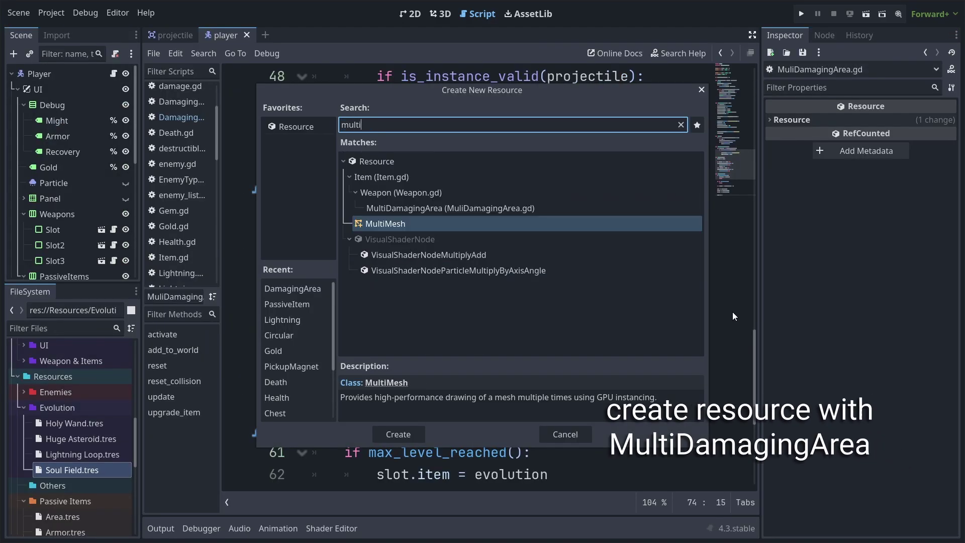
key(Up)
key(Return)
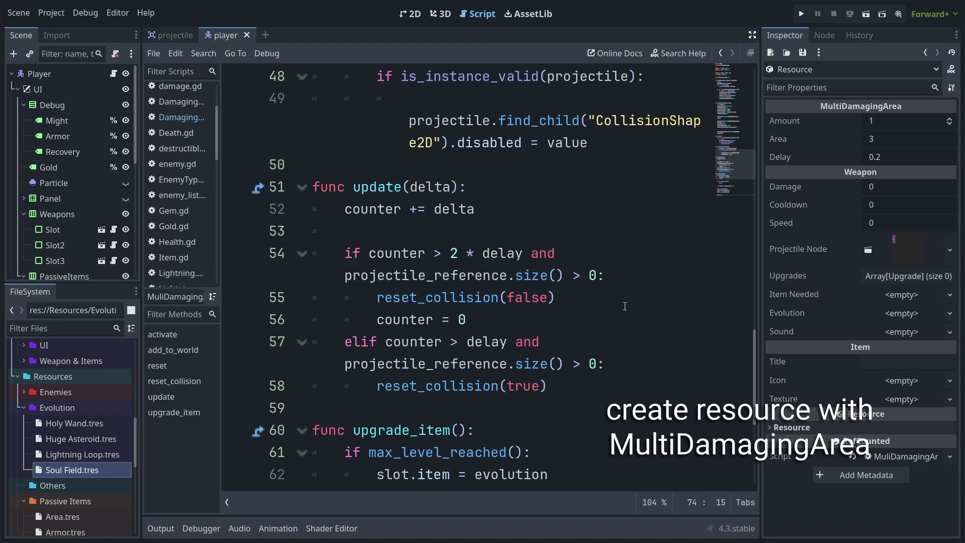
click(904, 186)
text(1)
key(Tab)
text(4)
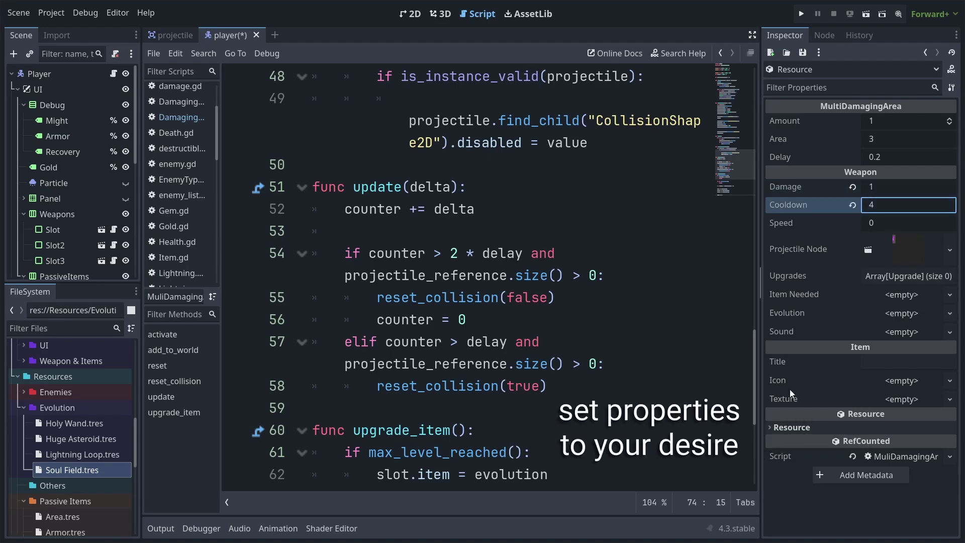
click(779, 362)
text(Flame Puddle)
scroll(71, 437, up, 10)
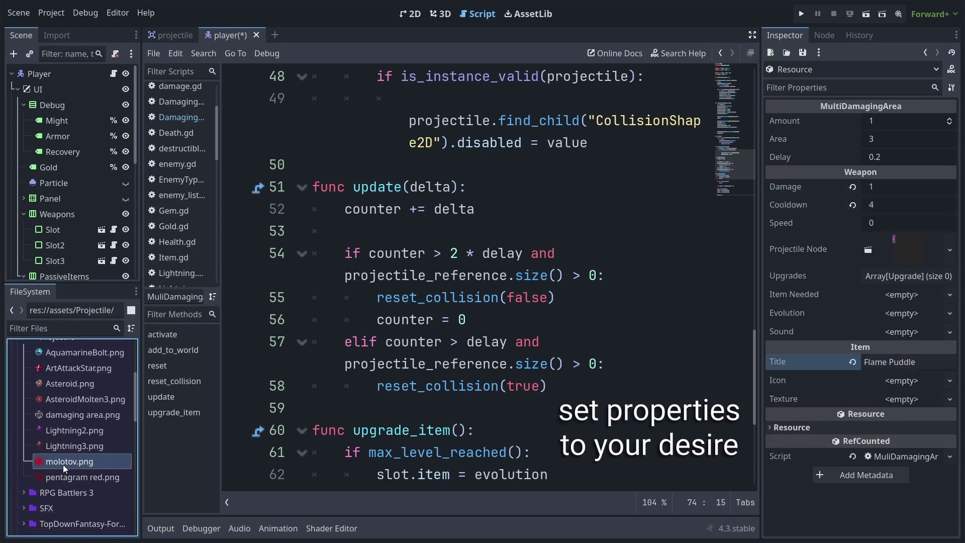
drag(71, 461, 905, 388)
drag(896, 426, 900, 416)
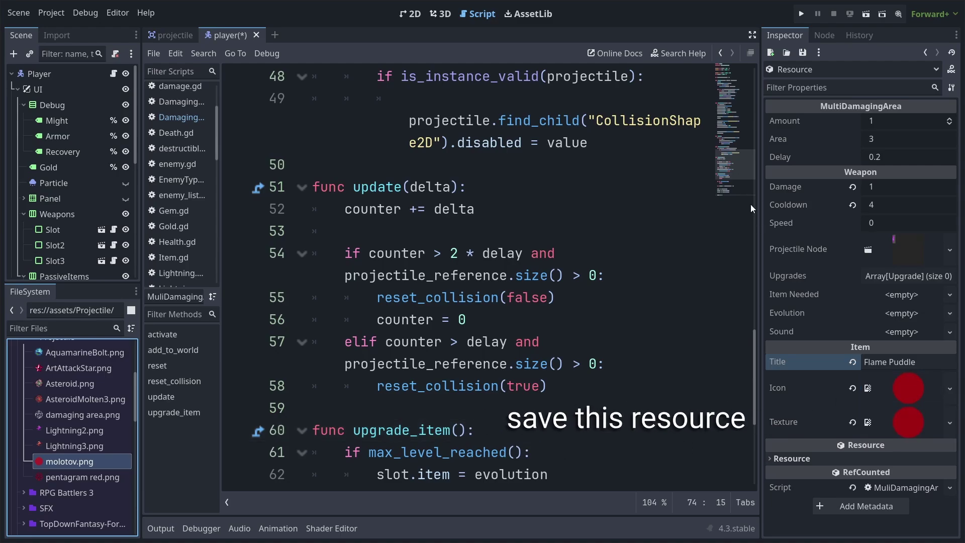
Save the resource as Flame Puddle.tres in Resources/Weapons.
click(802, 52)
click(814, 76)
click(255, 108)
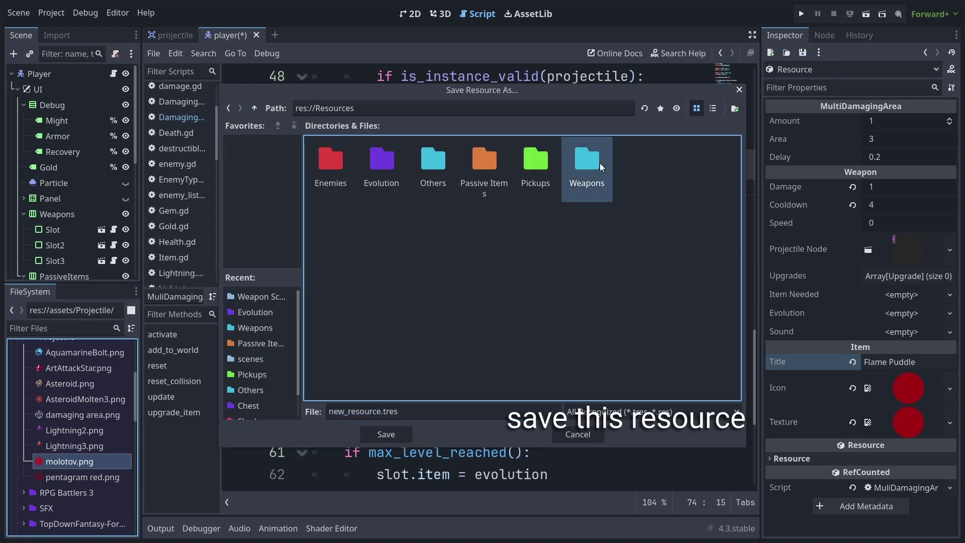
double_click(586, 160)
text(Flame Puddle)
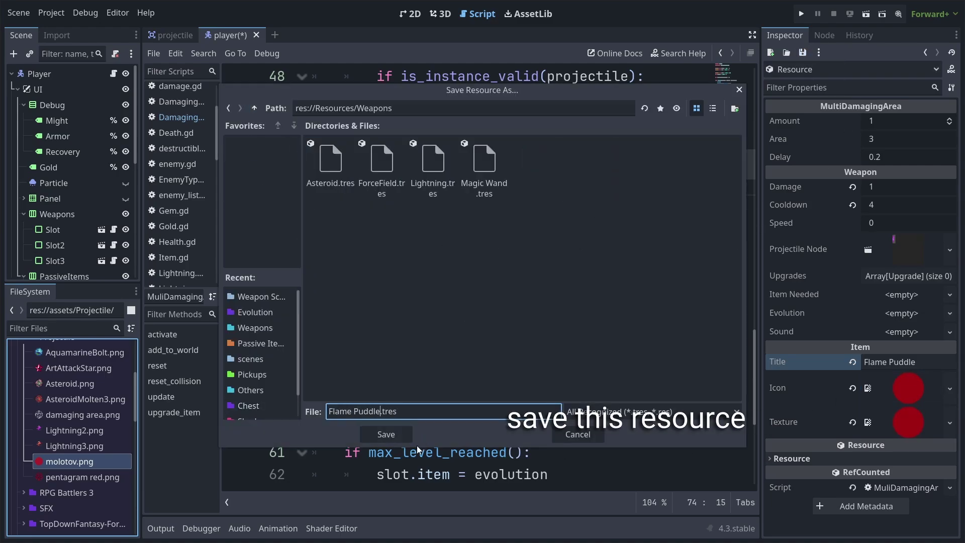
key(Return)
Load Flame Puddle.tres into the player's Slot2 item via Quick Load.
scroll(50, 191, down, 2)
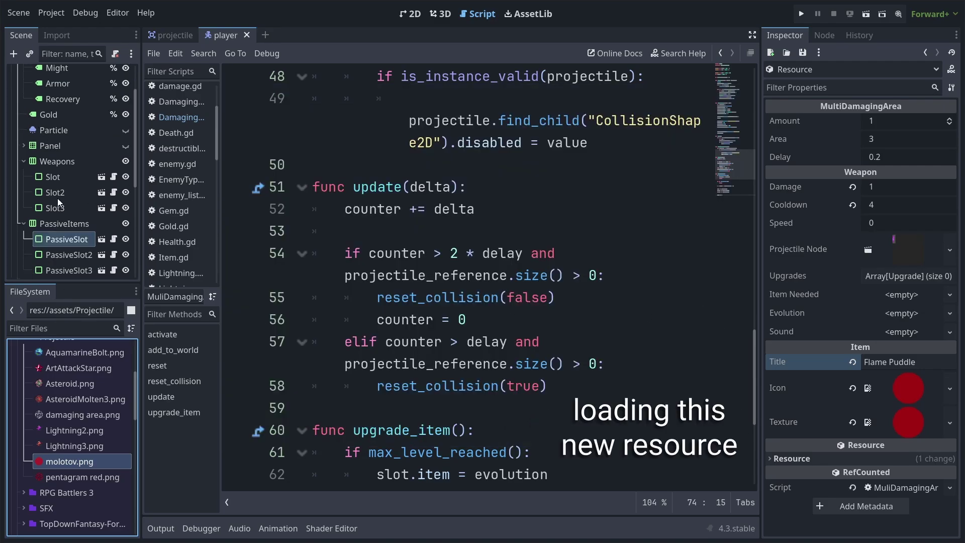
click(56, 193)
click(902, 122)
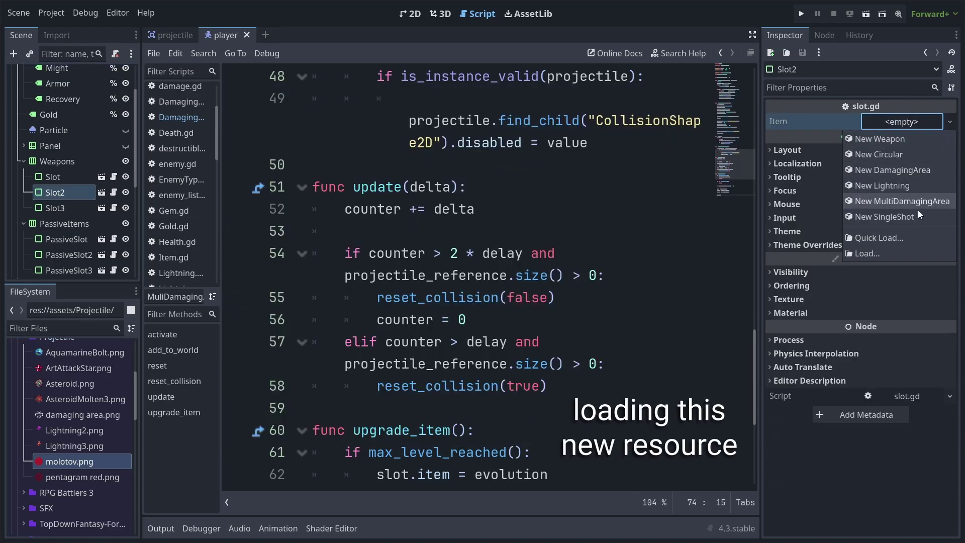
click(889, 236)
click(453, 282)
click(423, 308)
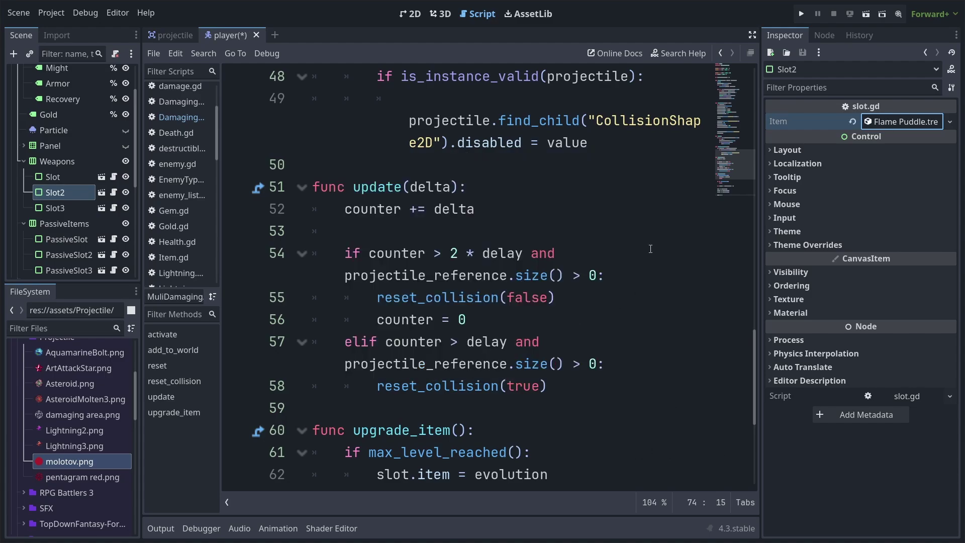
Save and run the game, moving around to see red flame puddles spawn.
key(F5)
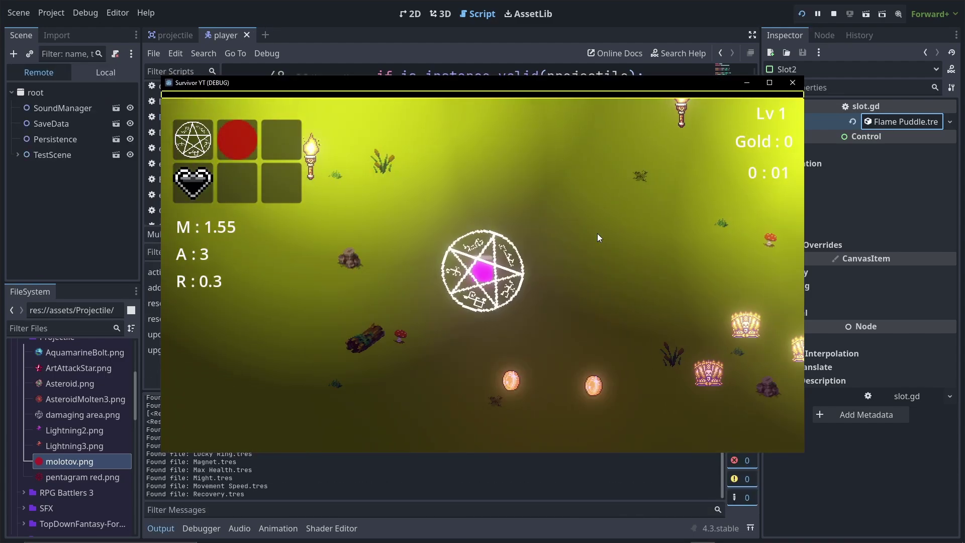
key(s)
key(a)
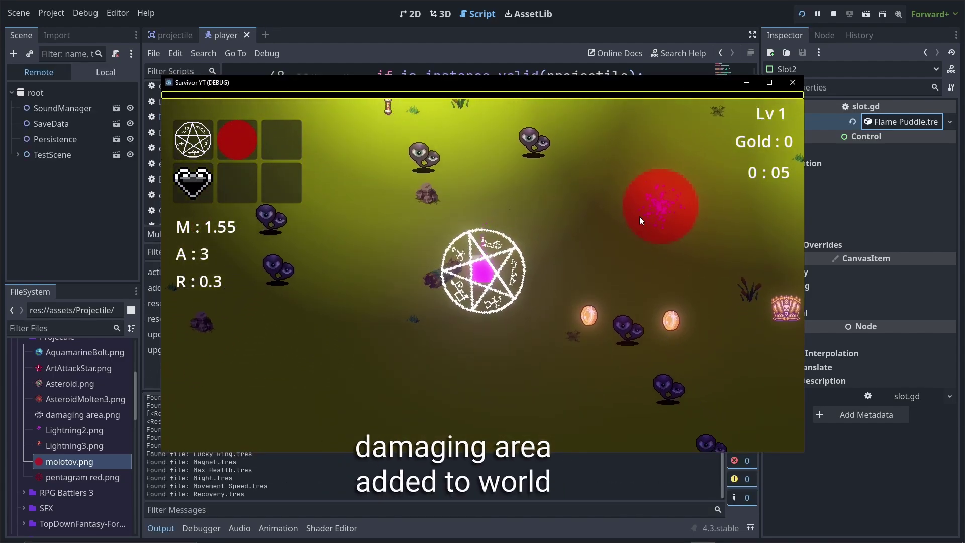
key(d)
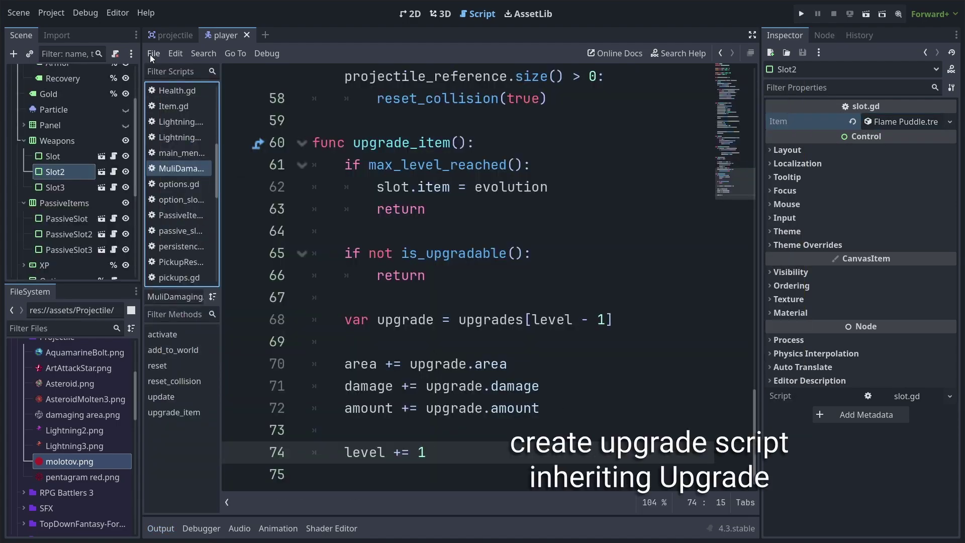
Create a new script MultiDamagingArea.gd that inherits from Upgrade.
click(150, 54)
click(160, 71)
text(MultiDama.gd)
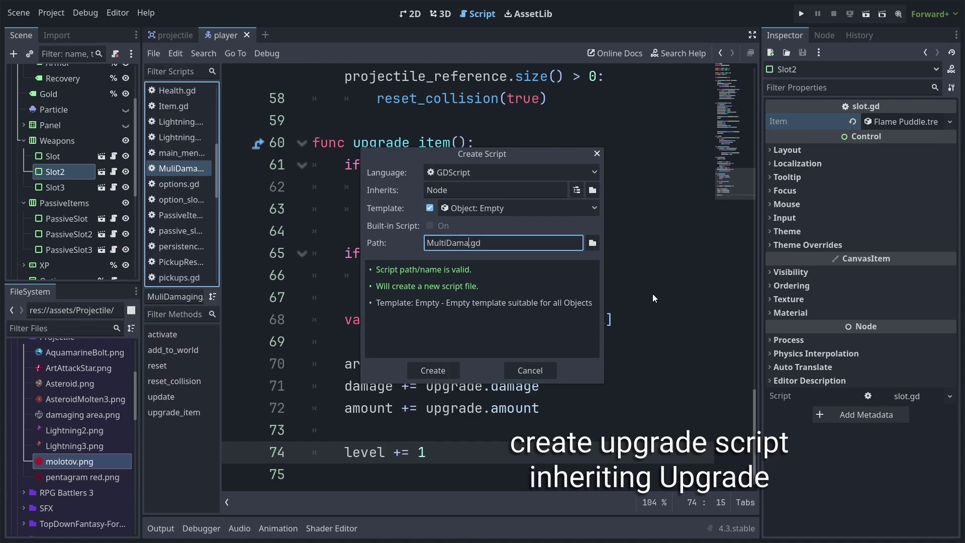
text(gArea)
click(576, 190)
text(Upg)
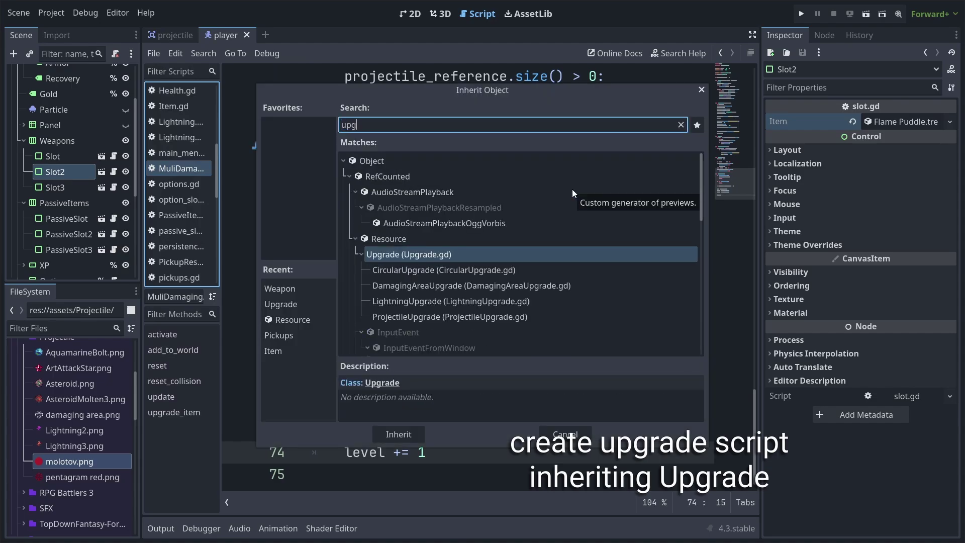
key(Return)
click(592, 242)
click(385, 431)
click(433, 370)
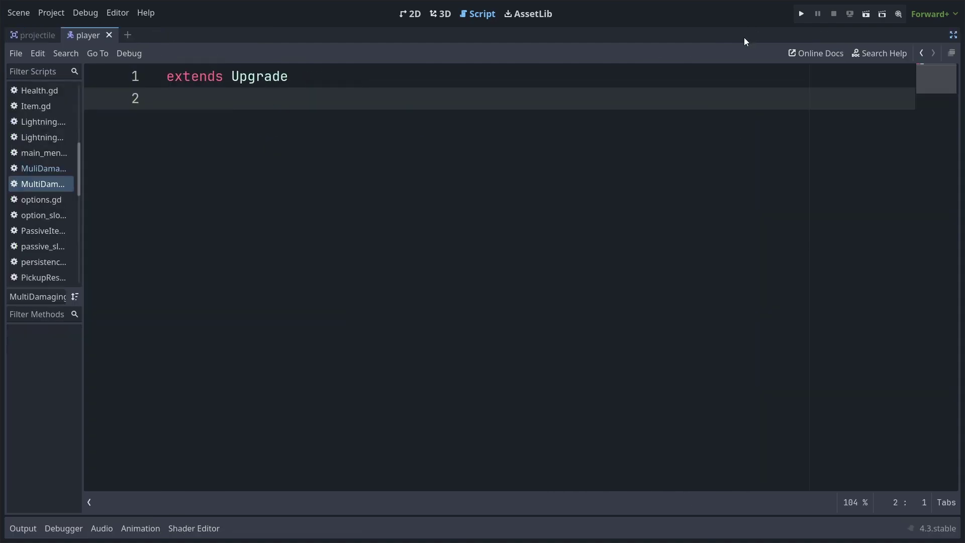
Declare class_name MultiDamagingAreaUpgrade with exported amount int, area float and damage float.
text(class_name MultiDamagingAreaUpgrade)
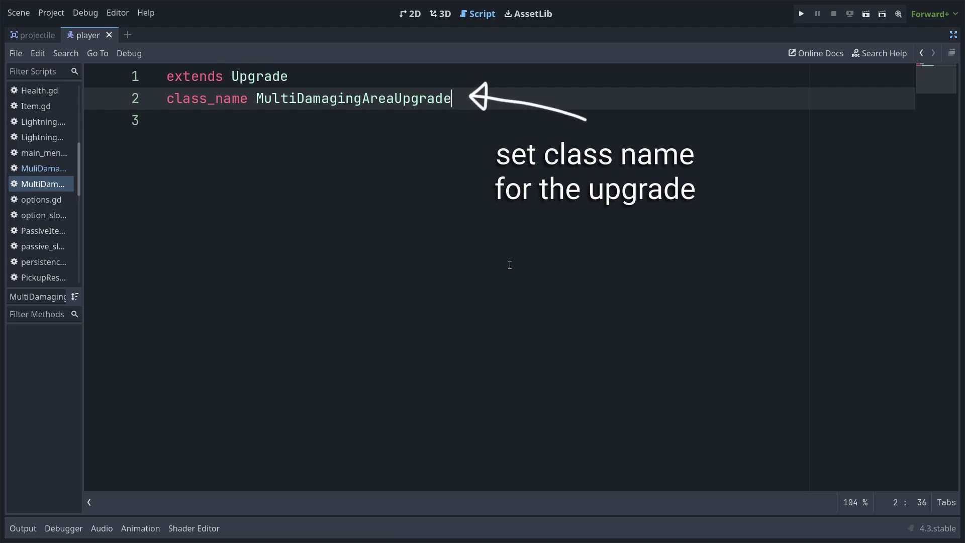
key(Return)
key(Return)
text(@export var amount : int)
key(Return)
text(@export var area : float)
key(Return)
text(@export var damage: float)
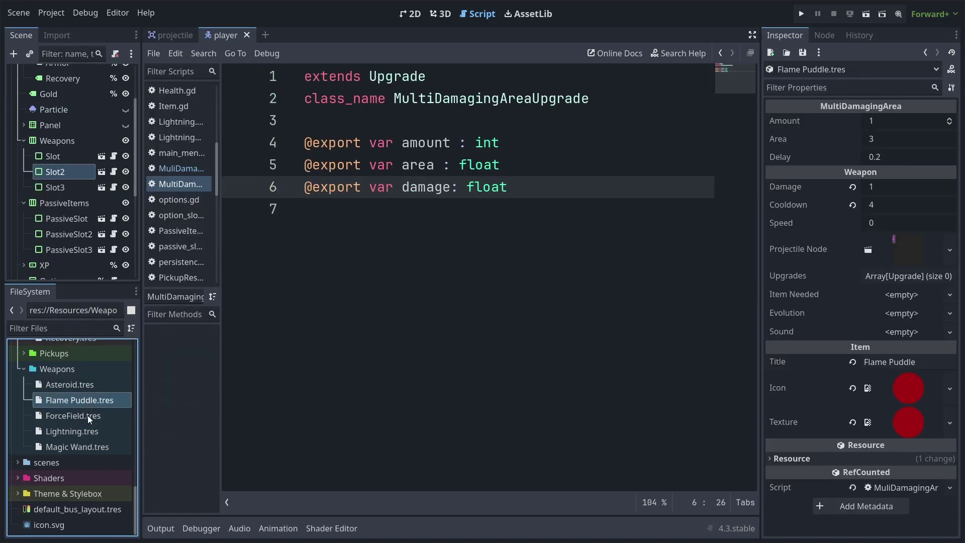
Set Flame Puddle's Upgrades to 5; make the first a MultiDamagingAreaUpgrade with damage 2, '+2 D'.
click(907, 276)
click(895, 294)
text(5)
key(Return)
click(926, 313)
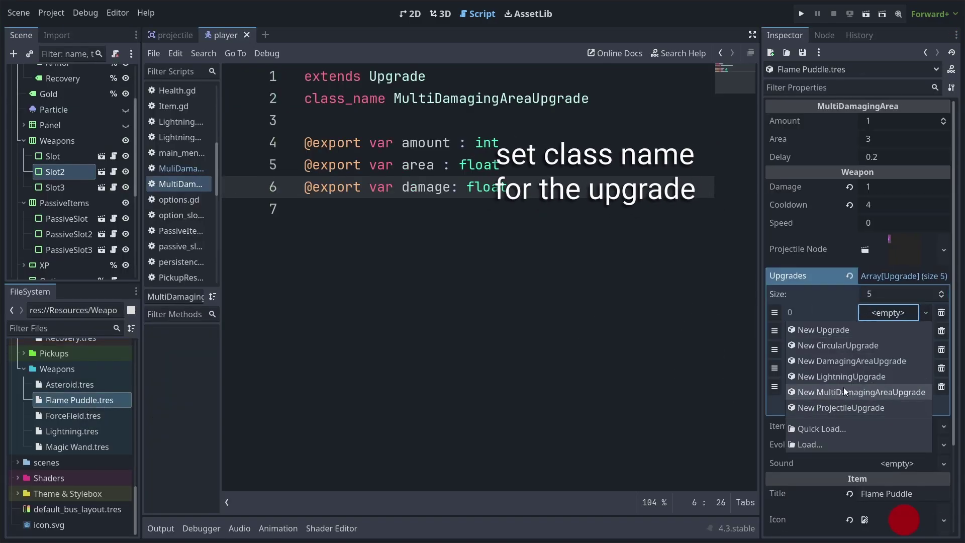
click(876, 384)
text(2)
click(849, 420)
text(+2 D)
Make upgrade two a MultiDamagingAreaUpgrade with amount 2 ('+2 Amount'), upgrade three with area 0.5.
click(926, 331)
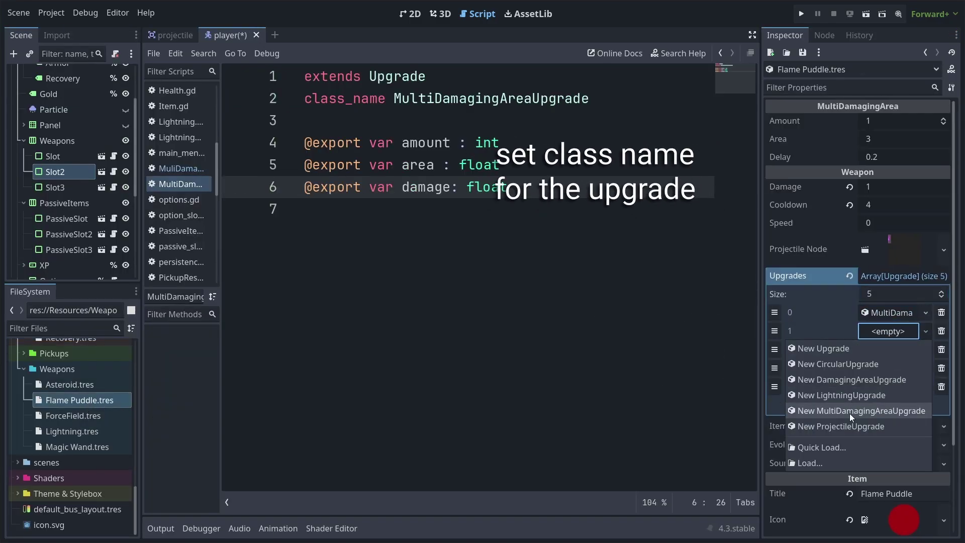
click(850, 414)
click(884, 349)
text(2)
click(849, 437)
text(+2 Amount)
click(926, 506)
click(876, 385)
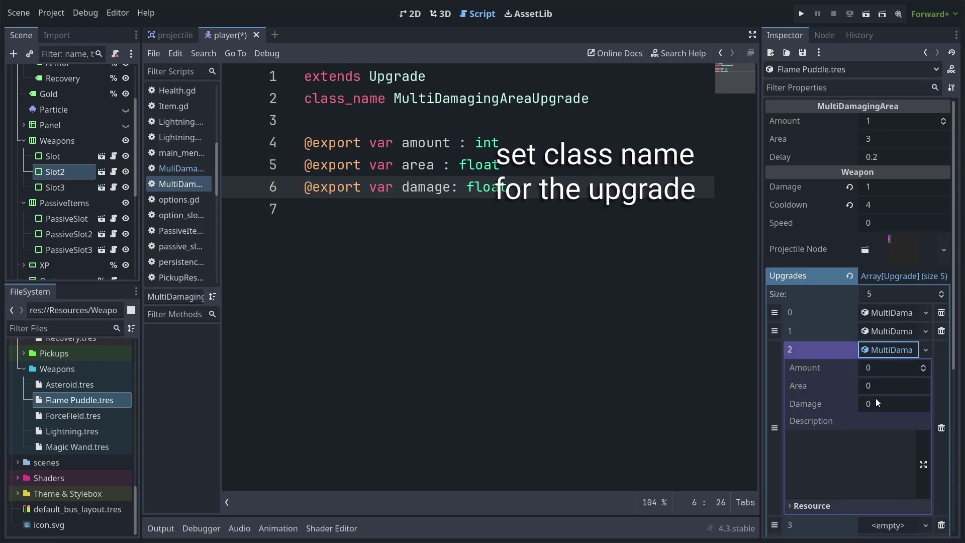
text(0.5)
click(838, 456)
Make upgrades four ('+2 Amount') and five new MultiDamagingAreaUpgrade resources.
click(926, 524)
click(855, 448)
click(885, 386)
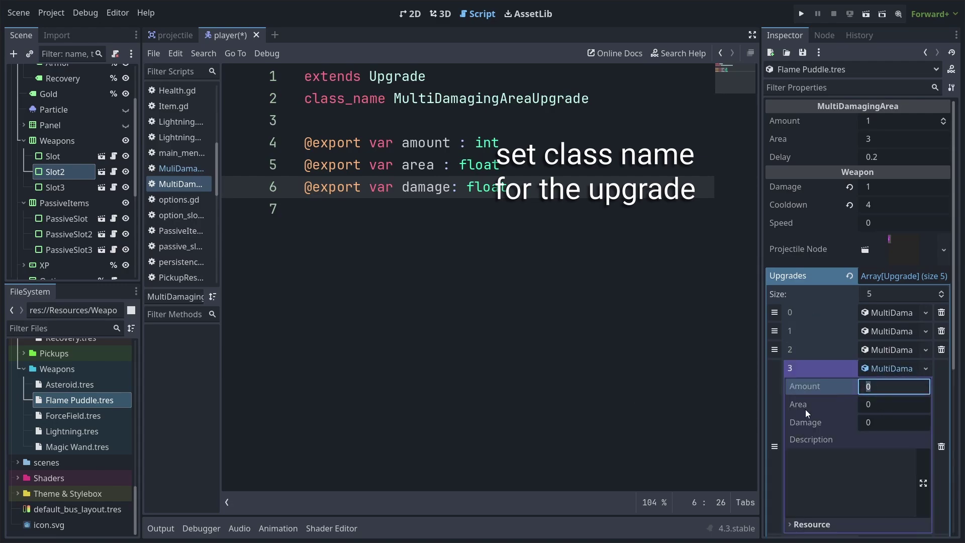
click(849, 453)
text(+2 Amount)
click(889, 387)
click(855, 466)
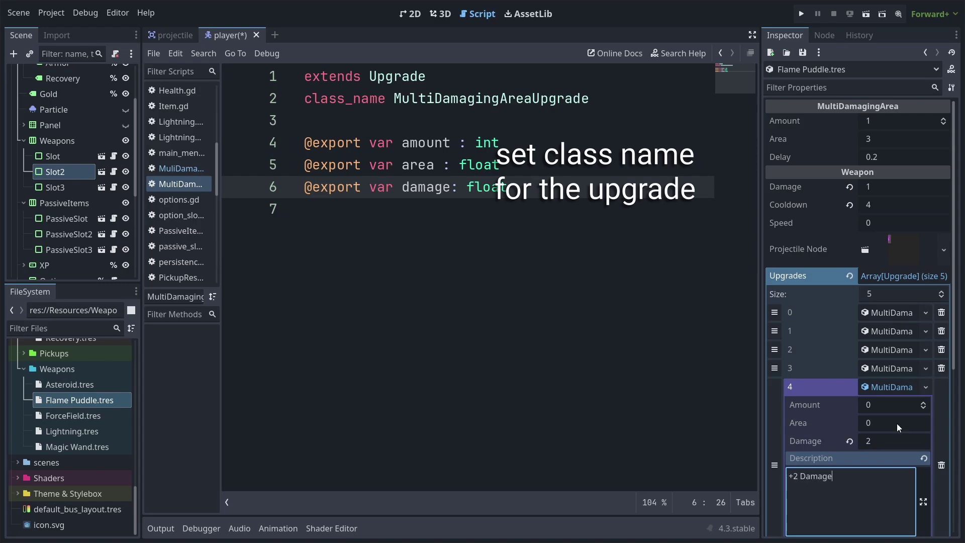
Set Area.tres as Flame Puddle's Item Needed to evolve and expand the SFX folder.
scroll(72, 422, up, 5)
drag(68, 359, 347, 363)
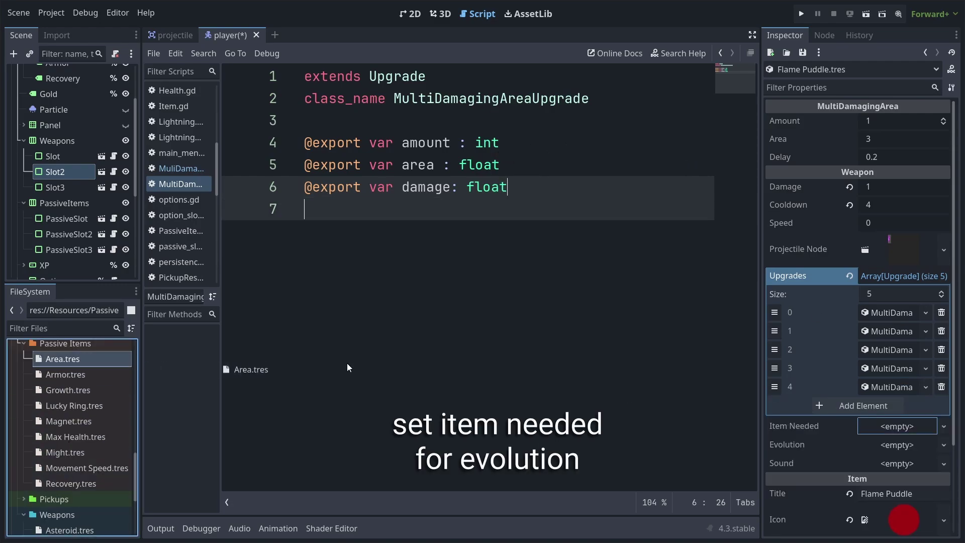
drag(896, 434, 900, 430)
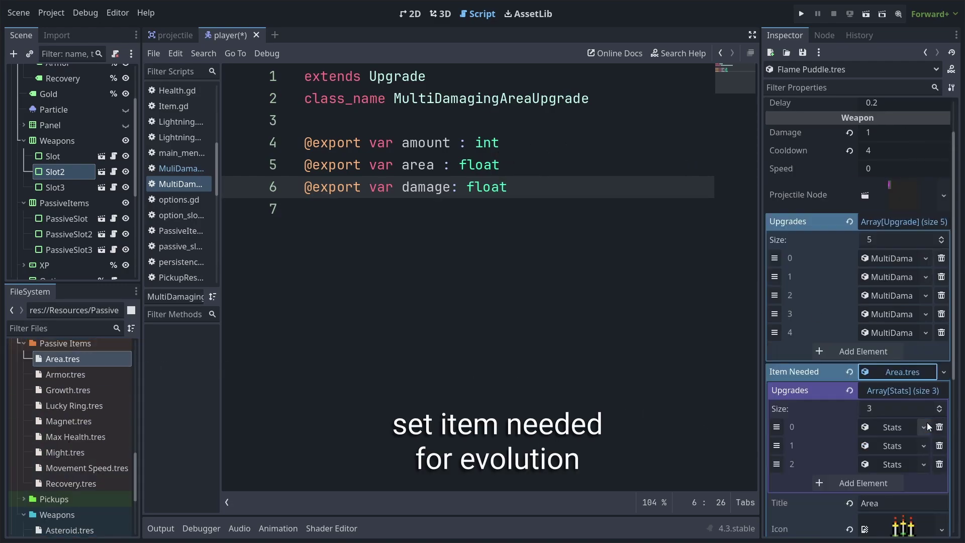
click(892, 318)
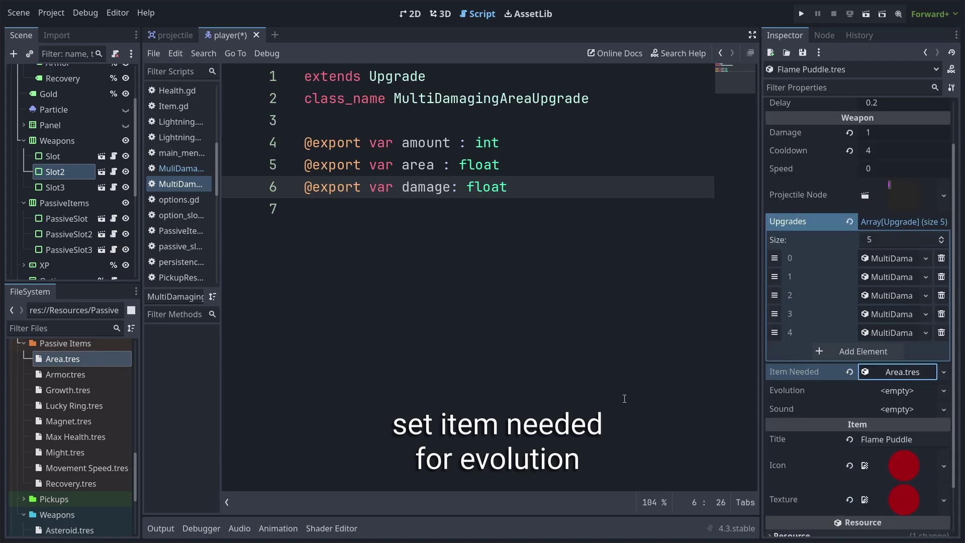
scroll(113, 450, up, 5)
scroll(109, 451, up, 3)
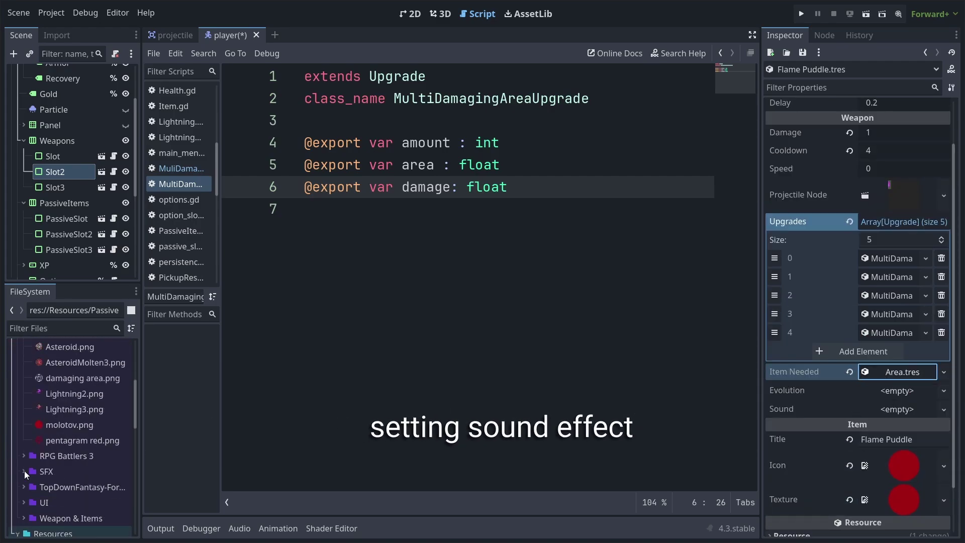
click(24, 471)
scroll(78, 455, down, 2)
Create a new MultiDamagingArea with amount 7, area 5, delay 0.1, damage 8, cooldown 4.
drag(79, 416, 814, 410)
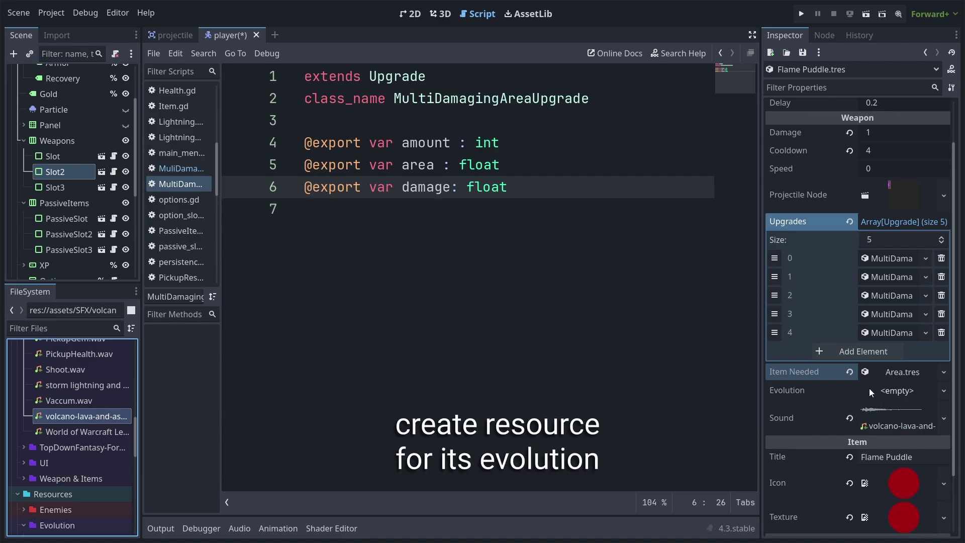
click(406, 212)
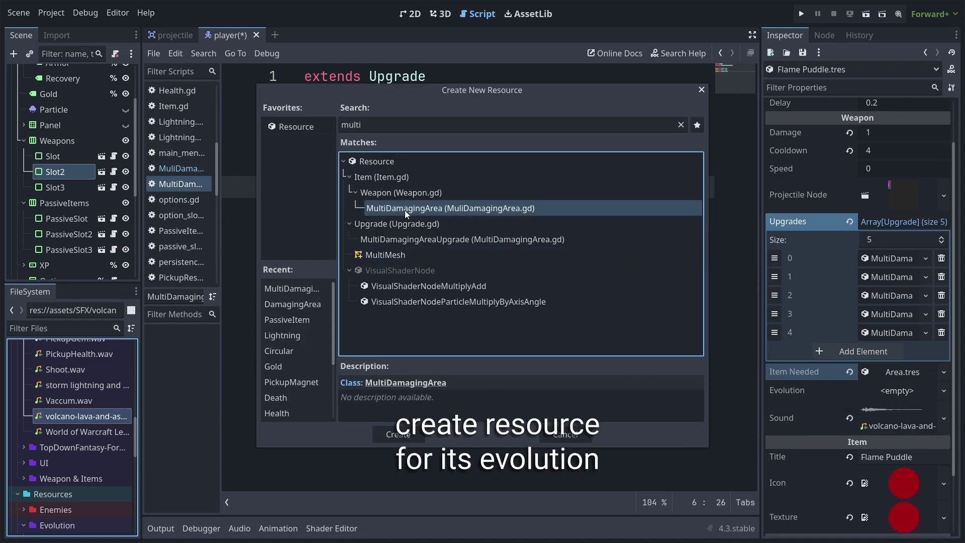
click(398, 434)
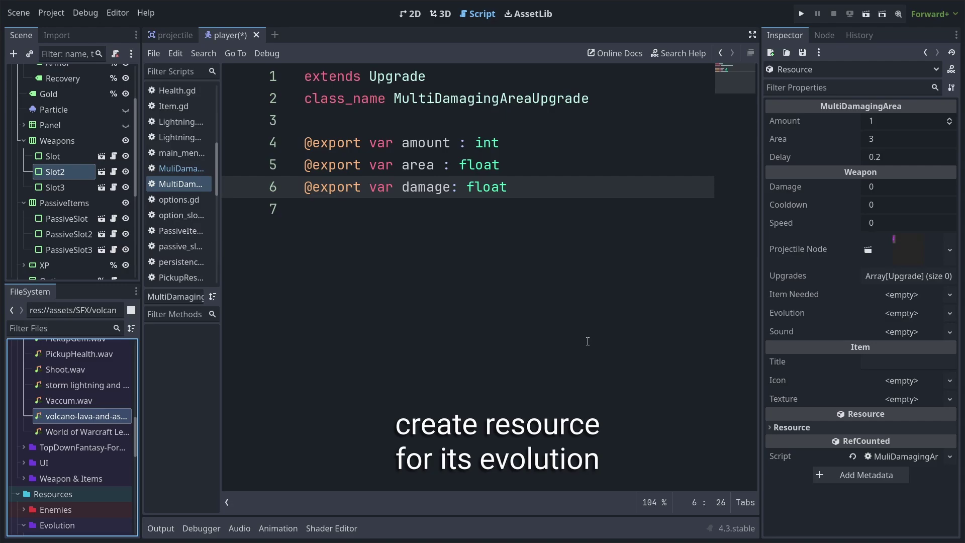
click(895, 120)
text(7)
key(Tab)
text(5)
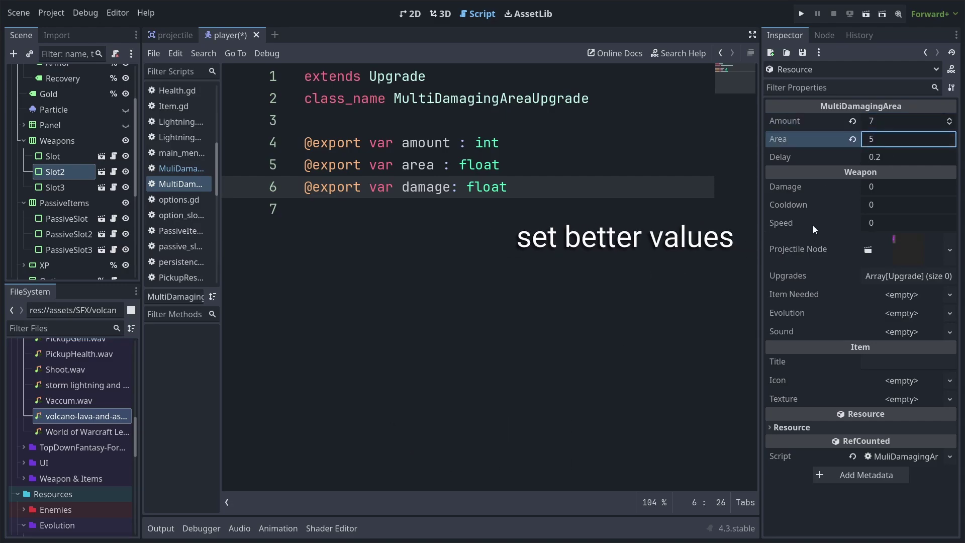
key(Tab)
text(0.1)
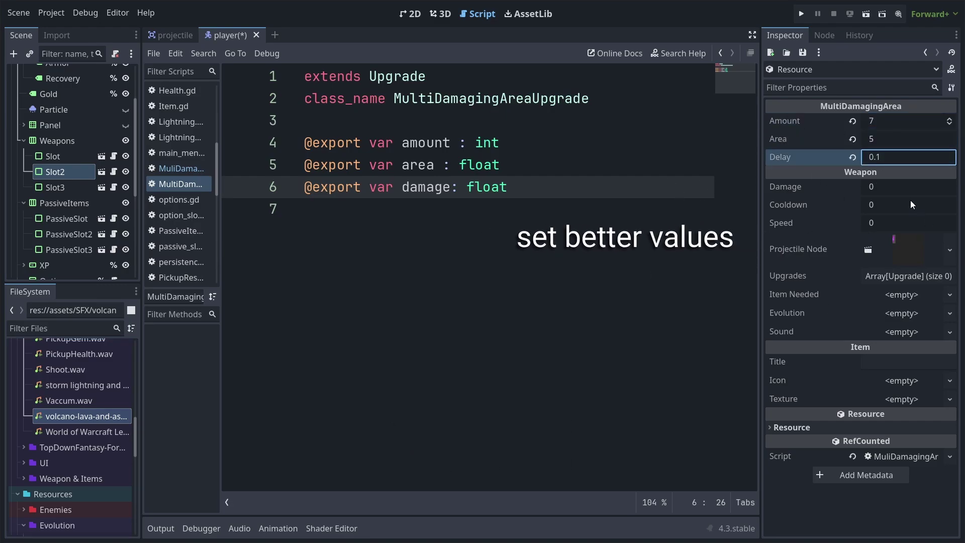
key(Tab)
text(8)
key(Tab)
text(4)
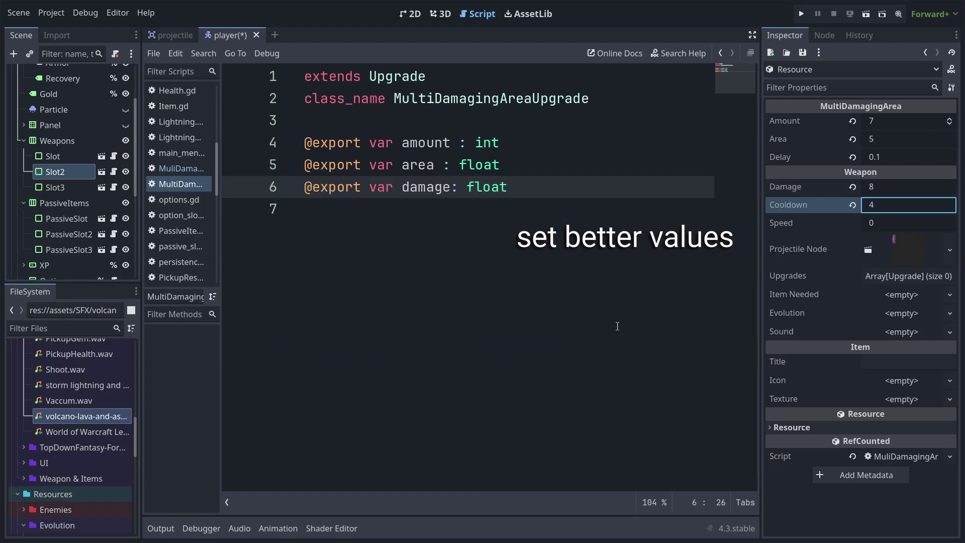
Give it the volcano lava sound, title 'Lava Puddle' and the molotov.png icon.
drag(83, 416, 901, 332)
click(922, 380)
text(Lava Puddle)
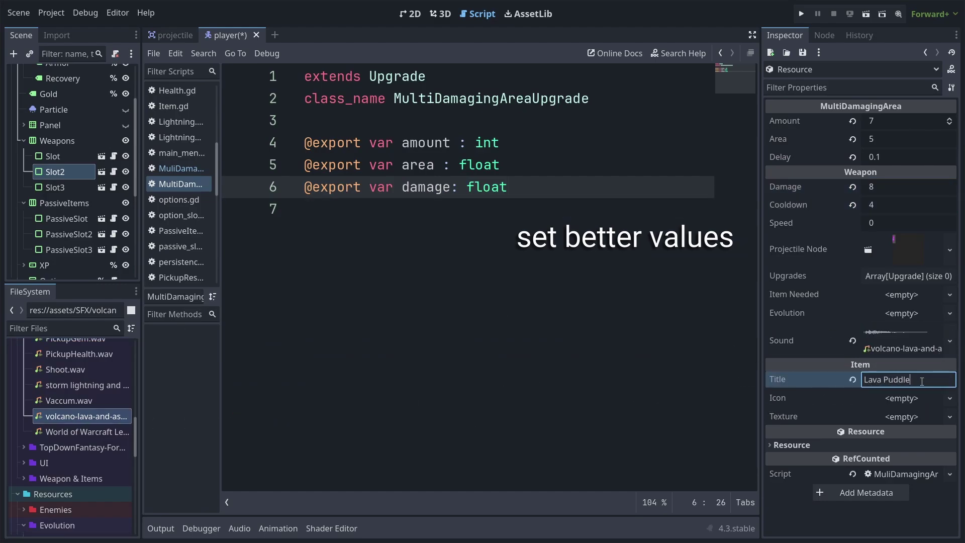
scroll(91, 436, up, 5)
drag(69, 401, 909, 405)
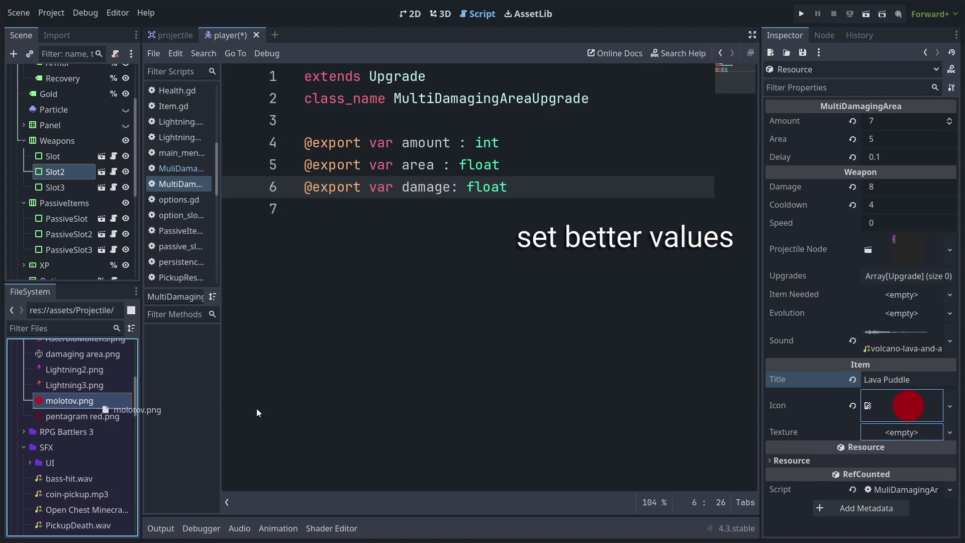
Save the resource as Resources/Evolution/Lava Puddle.tres.
click(802, 53)
click(805, 80)
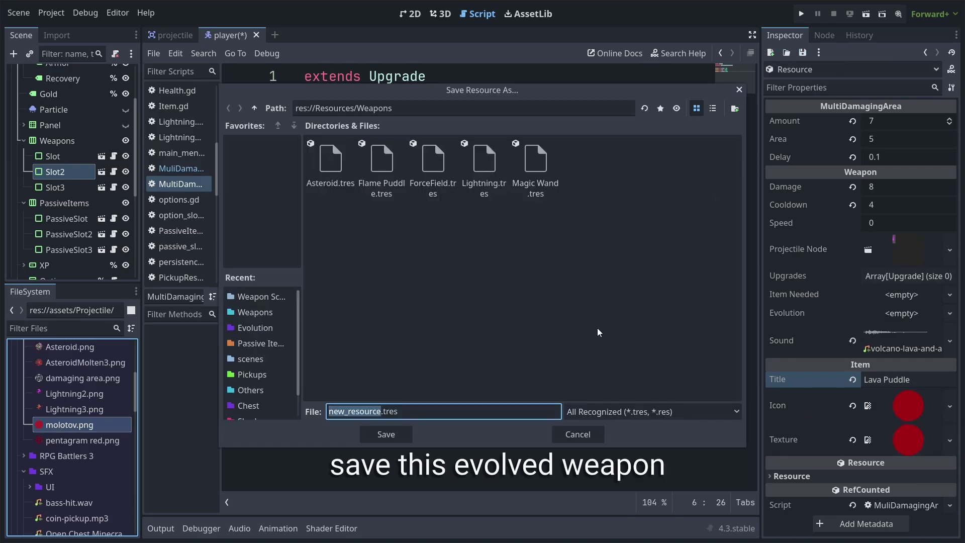
click(255, 109)
double_click(382, 165)
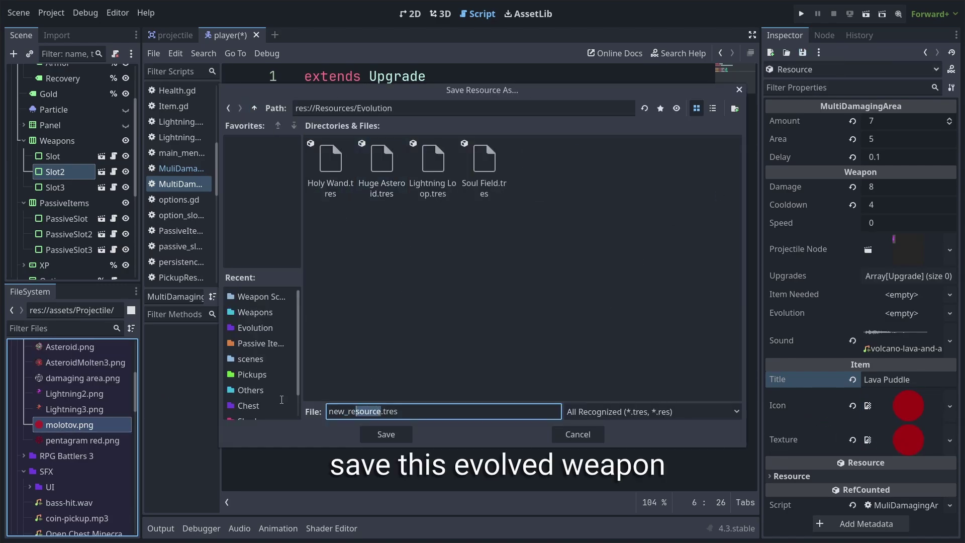
text(Lava Puddle)
key(Return)
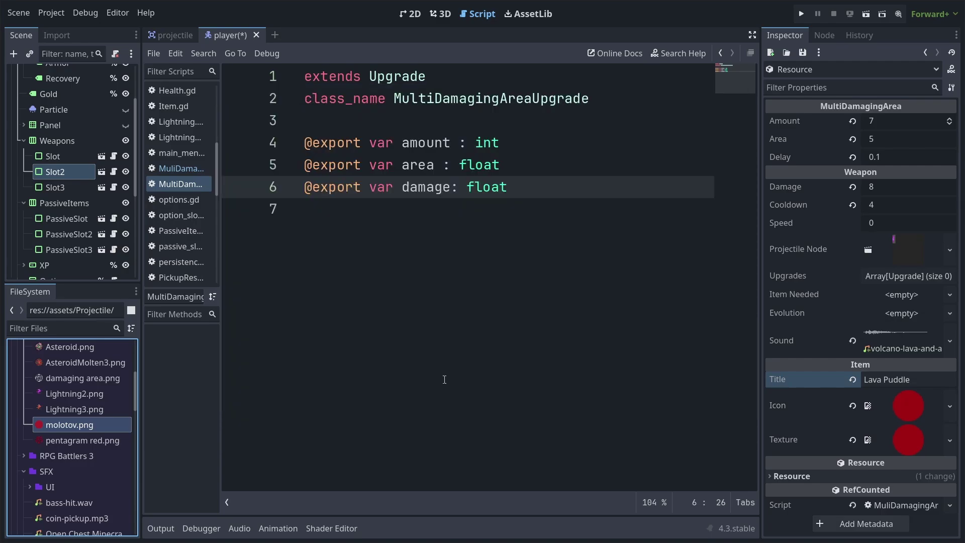
Set Lava Puddle.tres as Flame Puddle.tres's evolution and save.
scroll(68, 423, down, 10)
click(77, 400)
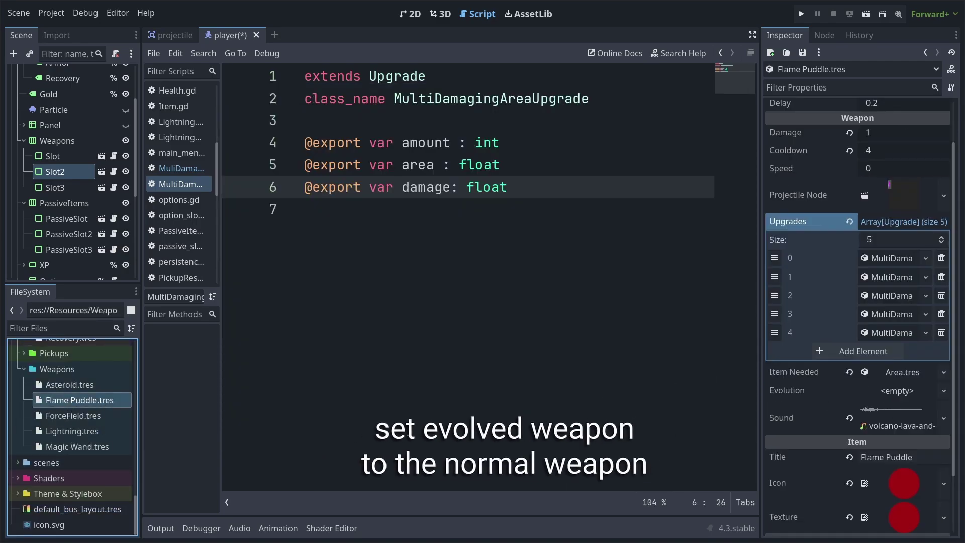
scroll(98, 439, up, 5)
scroll(104, 445, up, 3)
drag(90, 424, 915, 387)
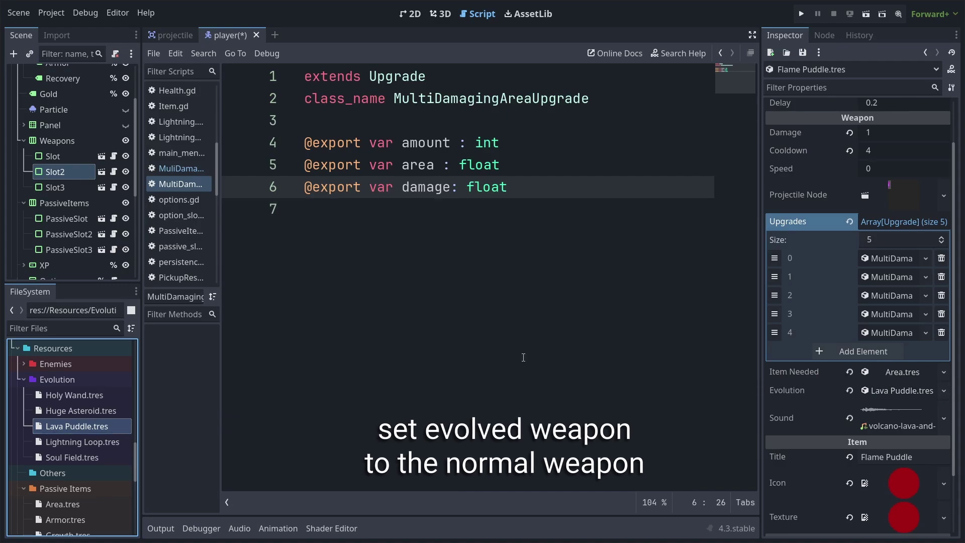
key(ctrl+s)
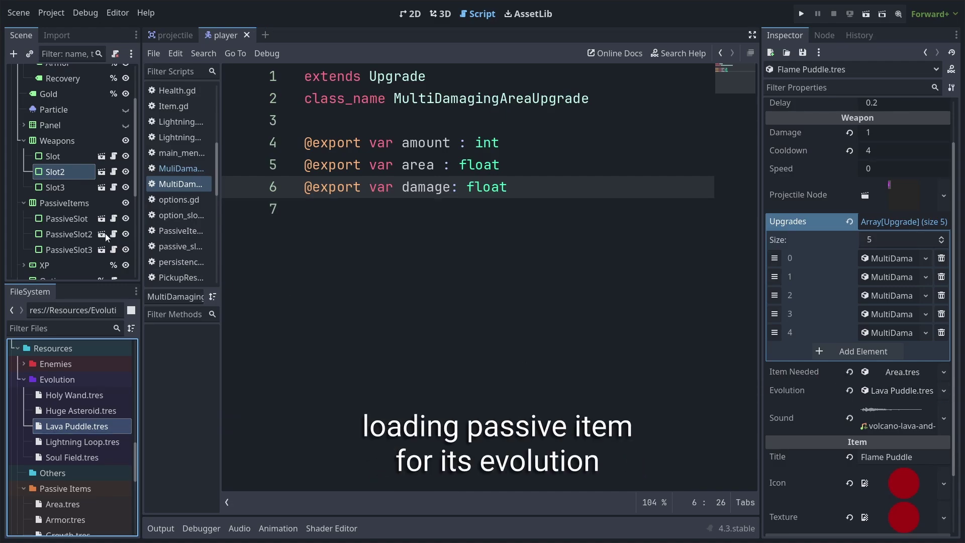
Put Area.tres into the player's PassiveSlot2 item and run the project.
click(69, 172)
click(46, 239)
scroll(76, 441, down, 3)
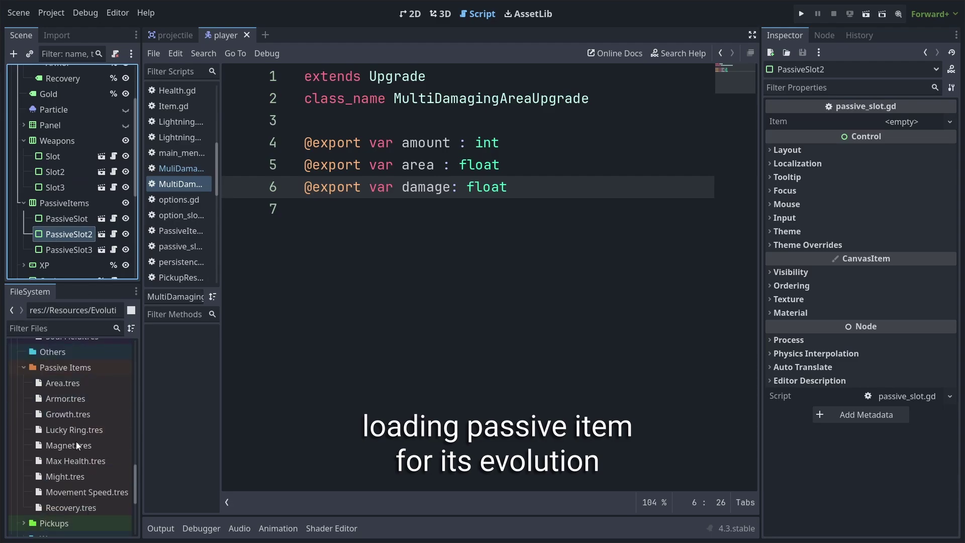
mouse_move(64, 383)
mouse_down()
mouse_move(813, 136)
mouse_move(900, 121)
mouse_up()
key(F5)
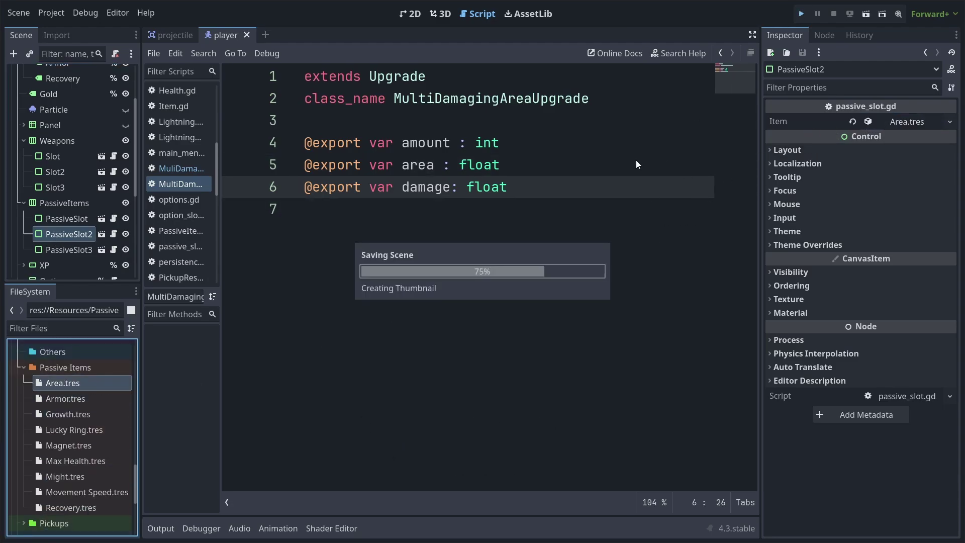
Start the game and take damage, cooldown, area and amount upgrades from chests and level-ups.
key(Return)
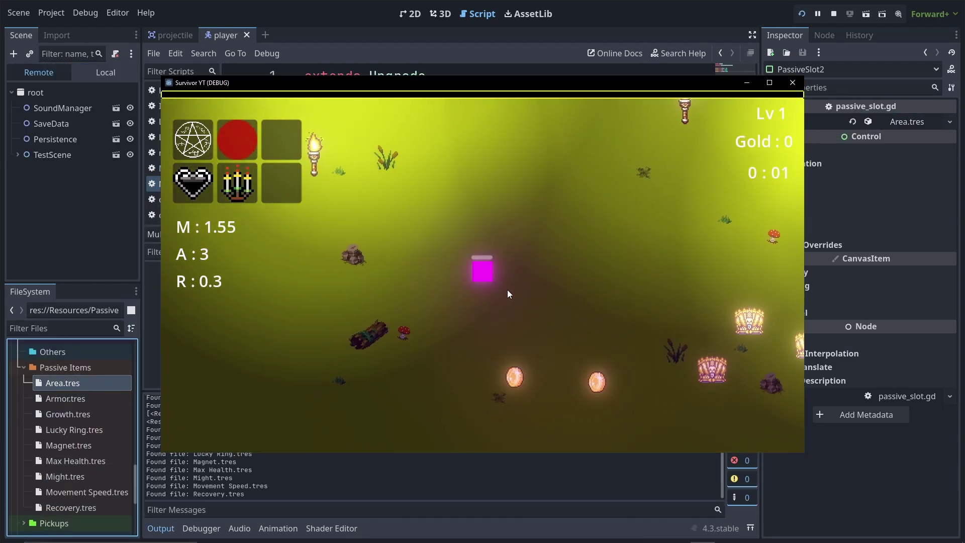
click(482, 342)
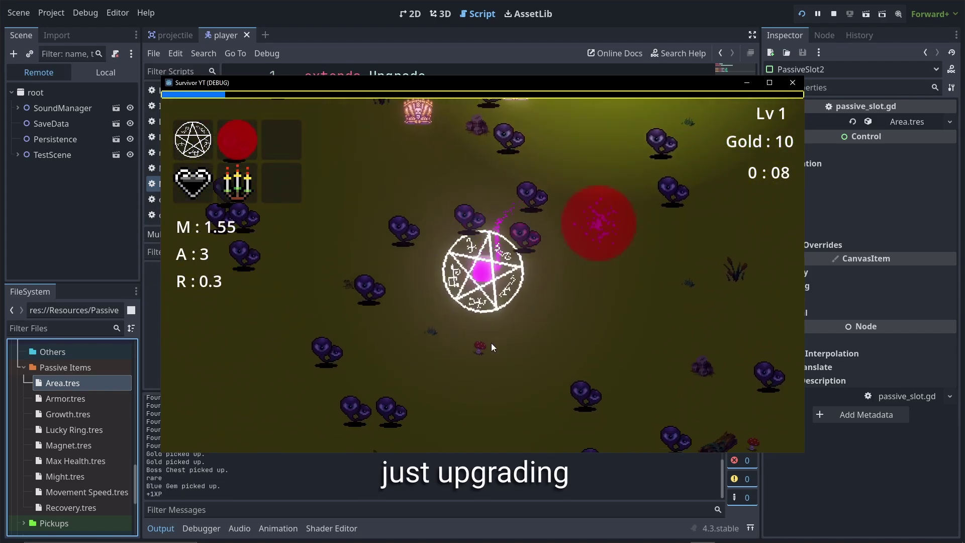
click(432, 279)
click(424, 275)
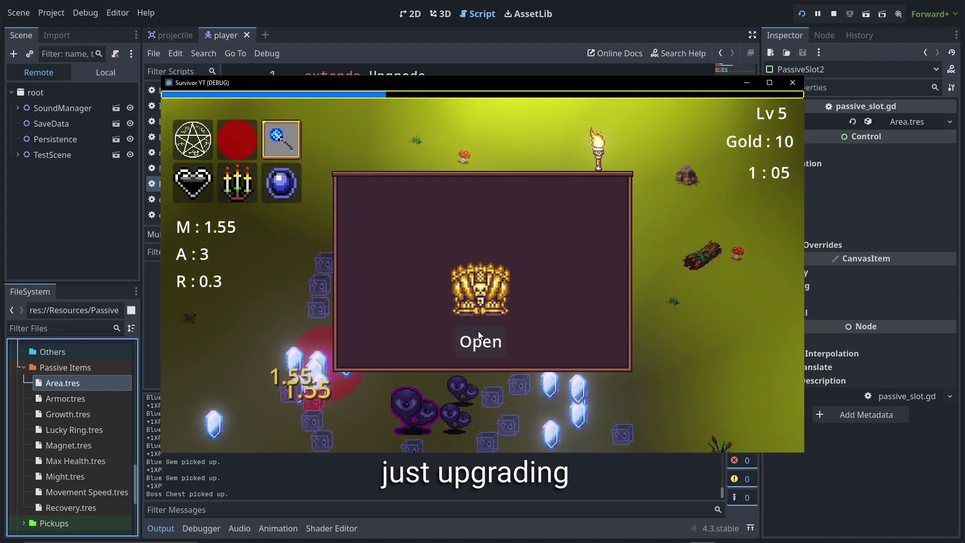
click(478, 336)
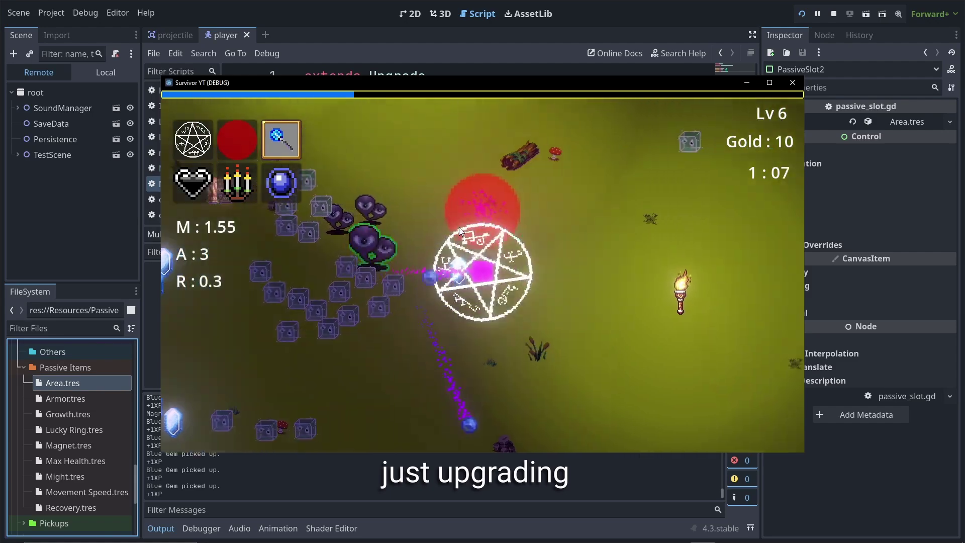
click(486, 258)
click(492, 338)
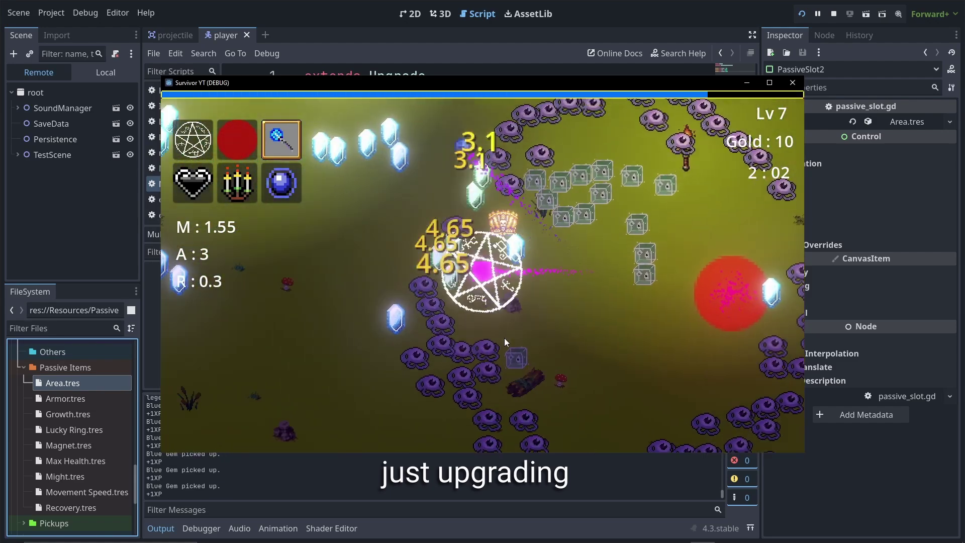
click(466, 269)
click(529, 290)
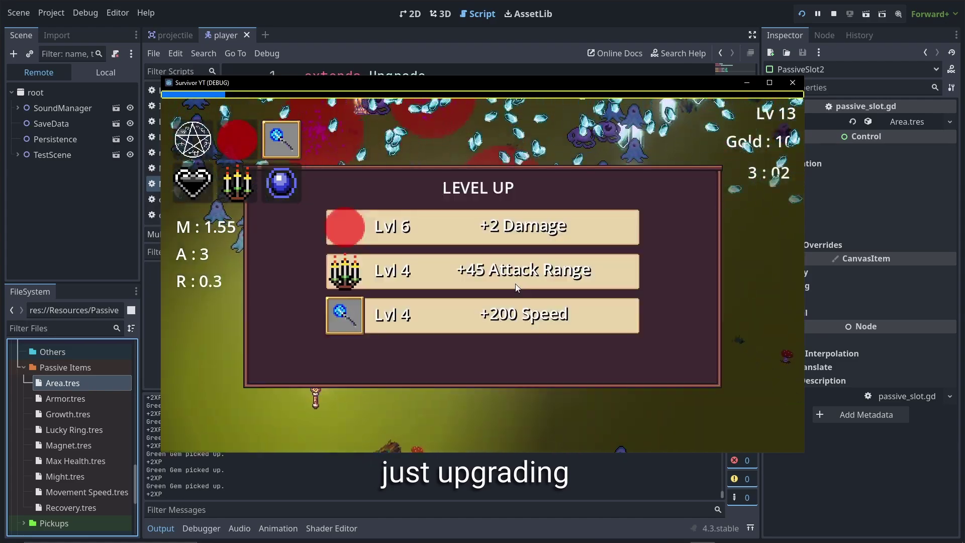
Pick further level-up upgrades and open the boss chest until the weapons evolve.
click(515, 284)
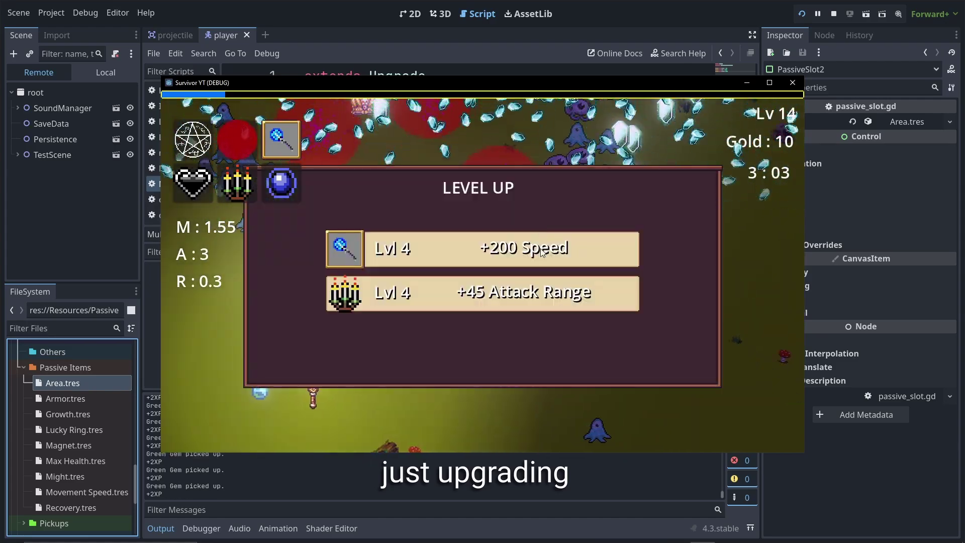
click(533, 259)
click(536, 257)
click(536, 257)
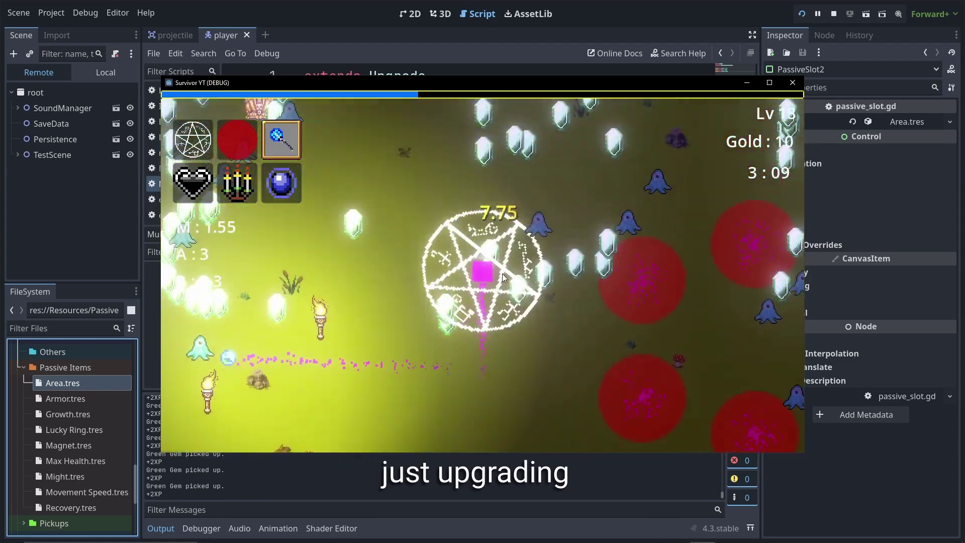
click(502, 274)
click(496, 286)
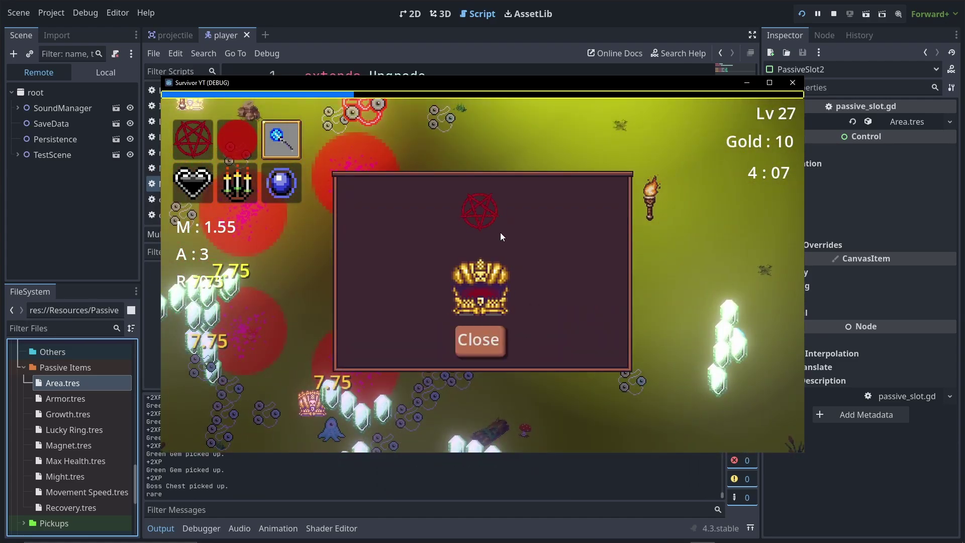
click(493, 346)
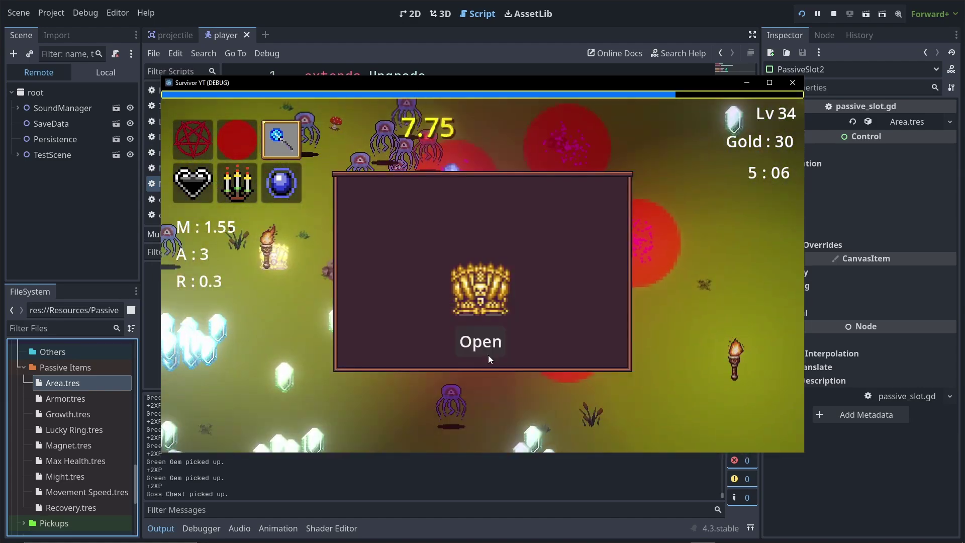
click(487, 351)
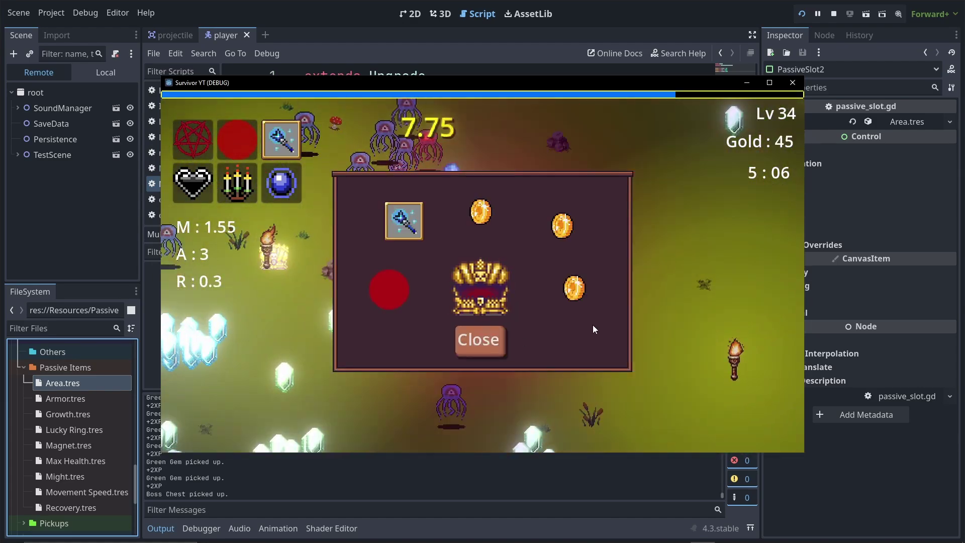
click(481, 352)
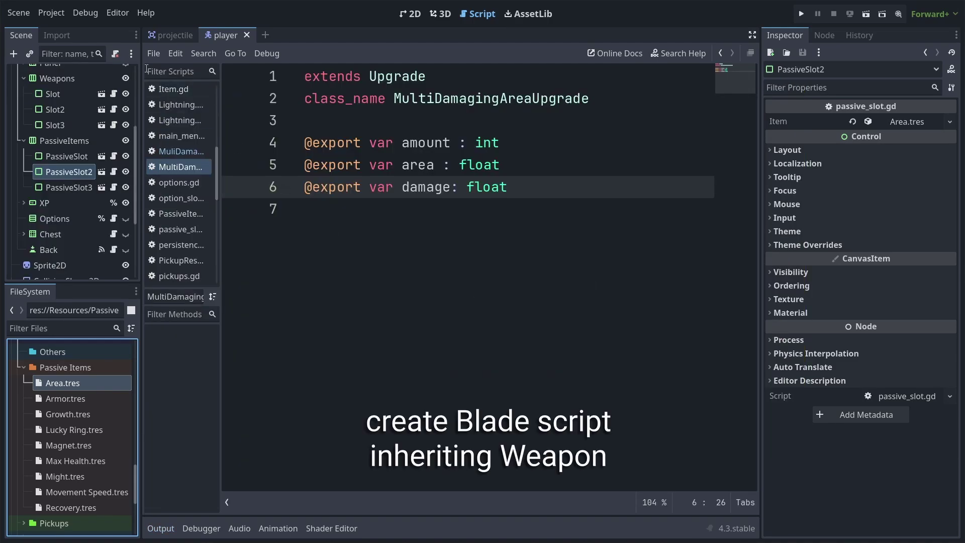
Create a new script Blade.gd that inherits from Weapon.
click(153, 54)
click(174, 85)
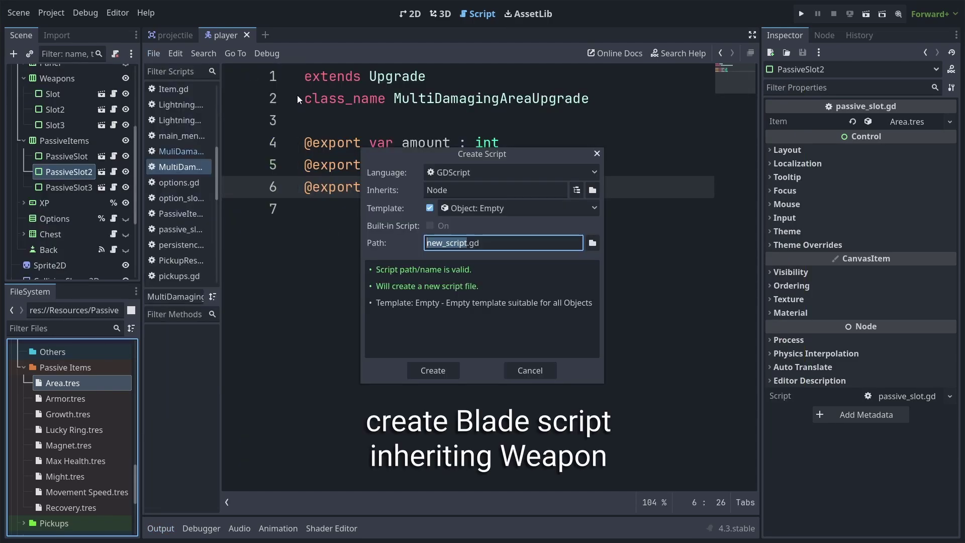
text(Blade)
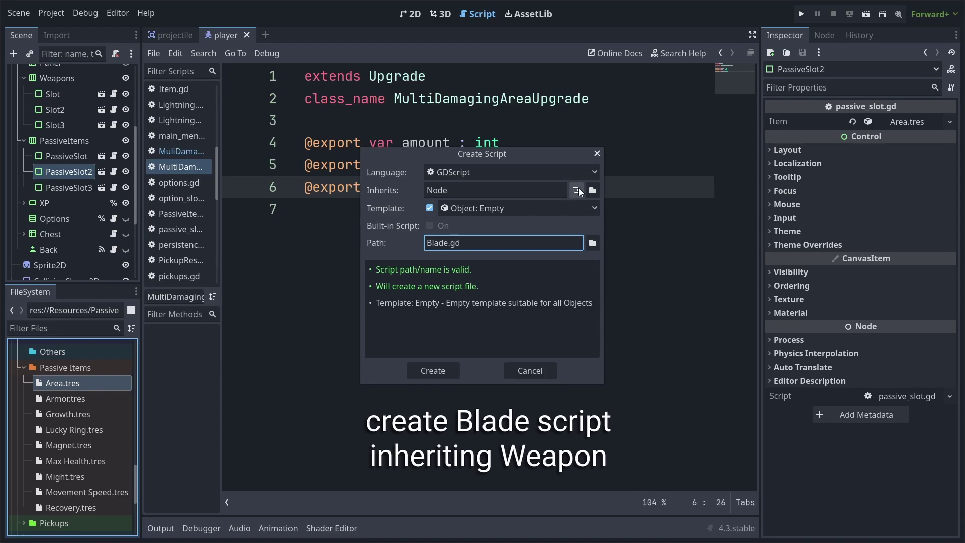
click(578, 188)
text(weapon)
key(Return)
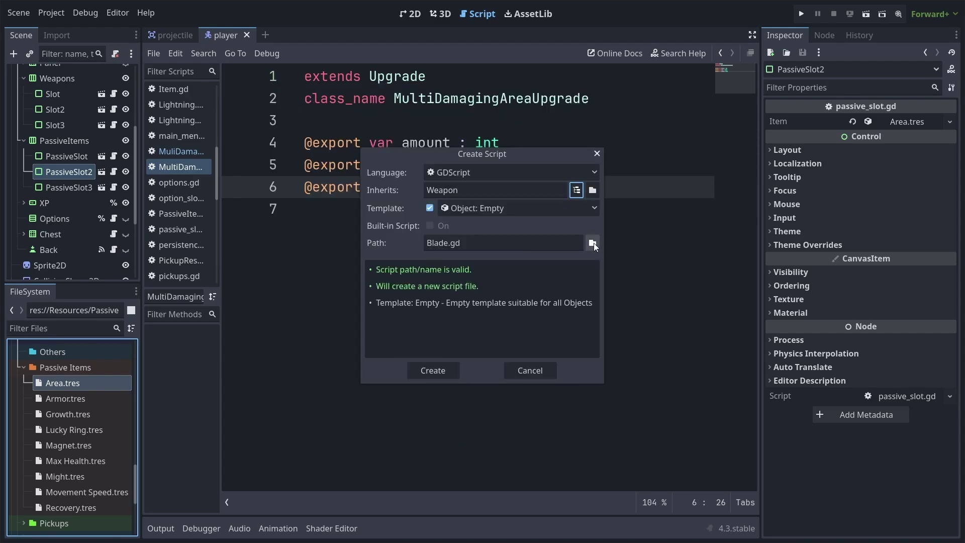
click(433, 371)
Write class_name Blade with exported properties, a projectile variable and the set_projectile function.
text(class_name Blade)
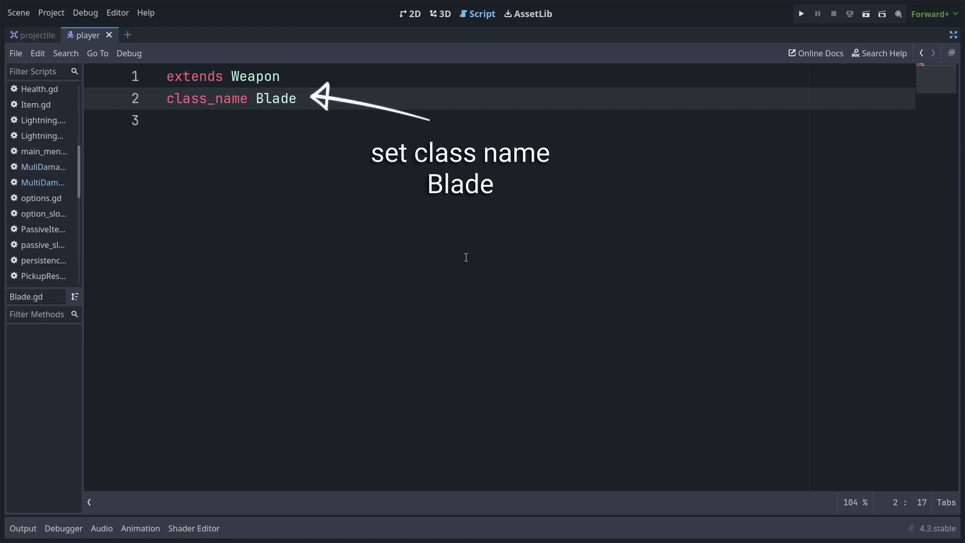
key(Return)
key(Return)
text(@export var area : float = 1.0 @export var amount : int = 1 @export var reversible : bool = false @export var delay : float = 0.3)
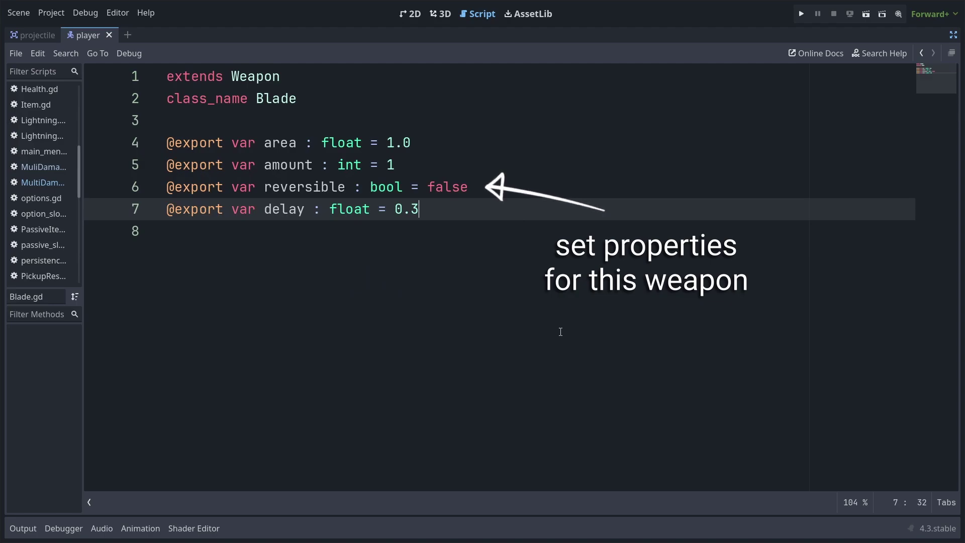
key(Return)
key(Return)
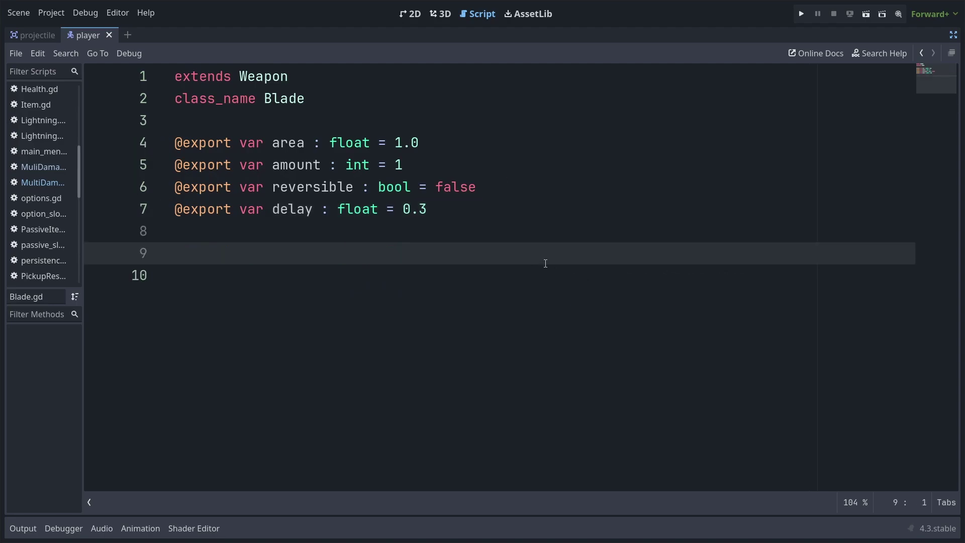
text(var projectile_reference = null)
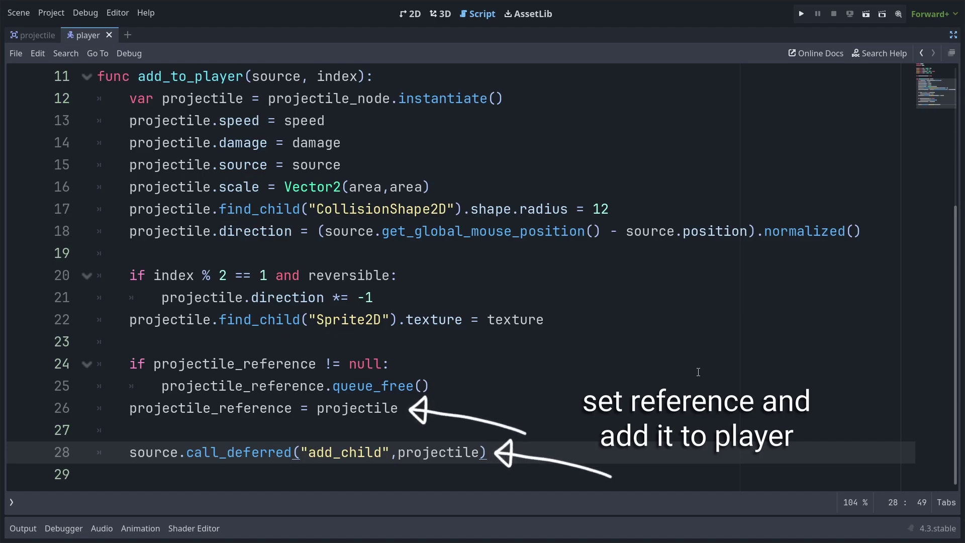
key(Down)
key(Down)
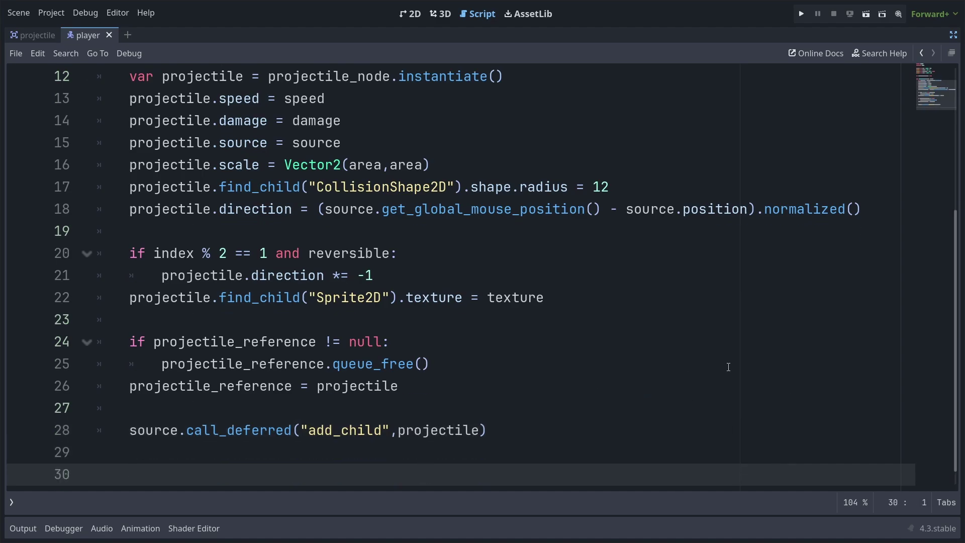
text(func set_projectile(source, scene_tree : SceneTree): 	for i in range(amount): 		SoundManager.play_sfx(sound) 		add_to_player(source, i) 		await  scene_tree.create_timer(delay).timeout 		if is_instance_valid(projectile_reference): 			projectile_reference.queue_free())
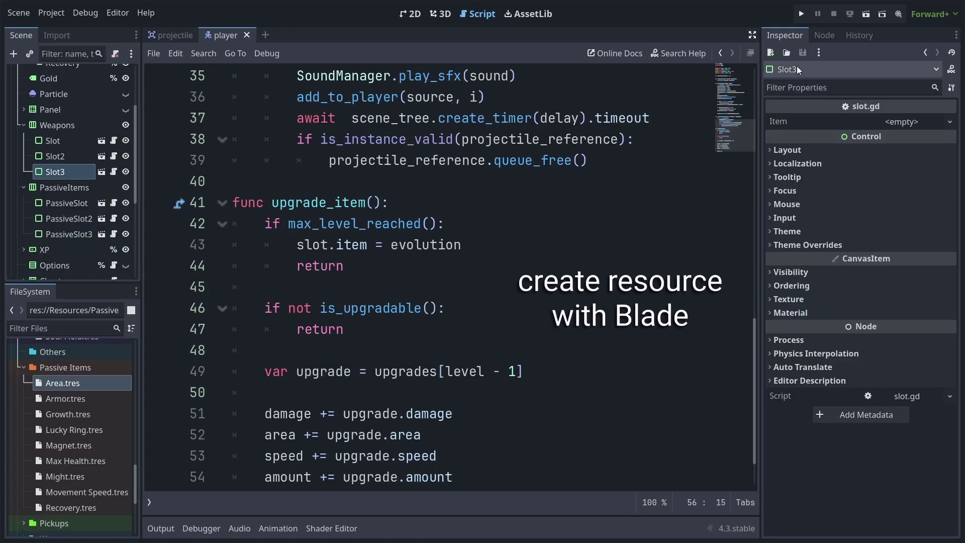
Create a new Blade resource: damage 5, cooldown 3, speed 600, star icon and texture, Swipe - 1.wav sound.
click(771, 53)
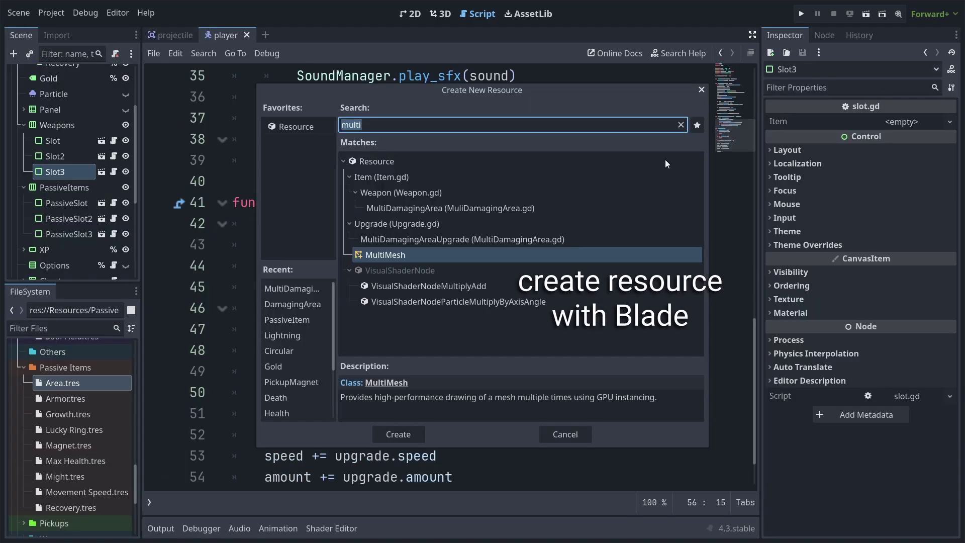
text(blade)
key(Return)
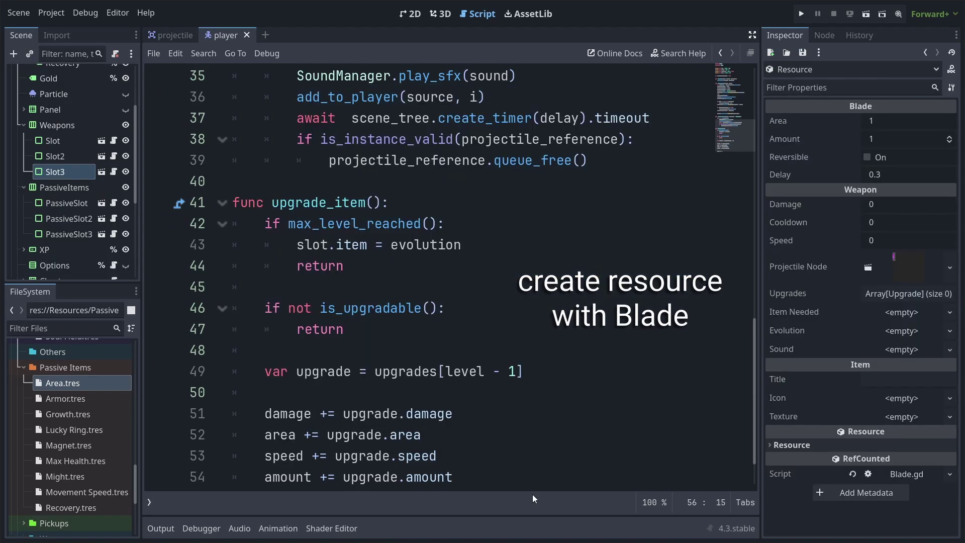
click(895, 204)
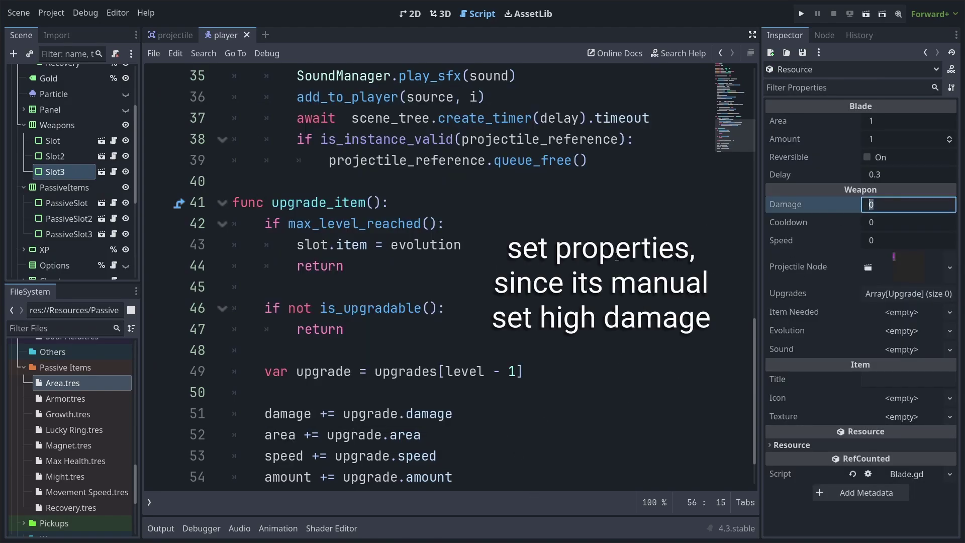
key(Tab)
text(3)
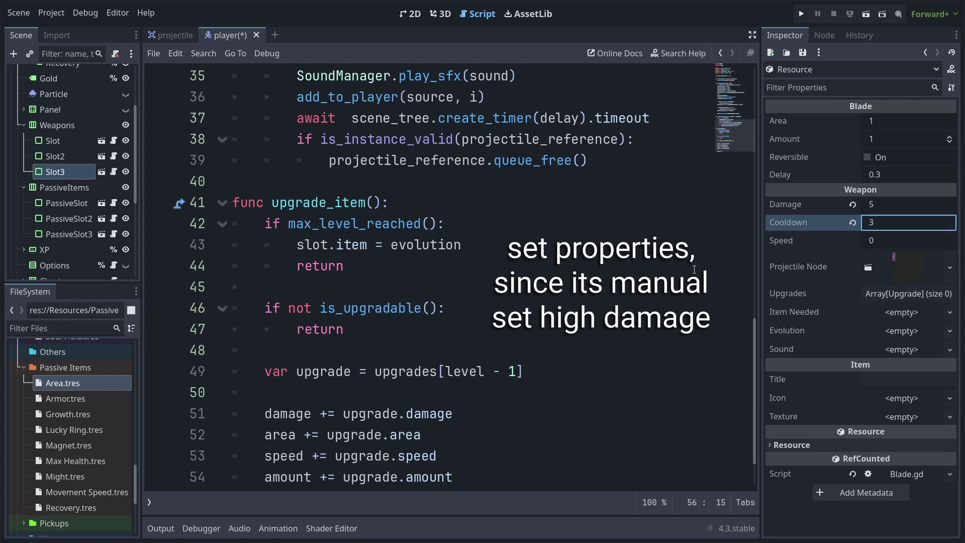
click(883, 240)
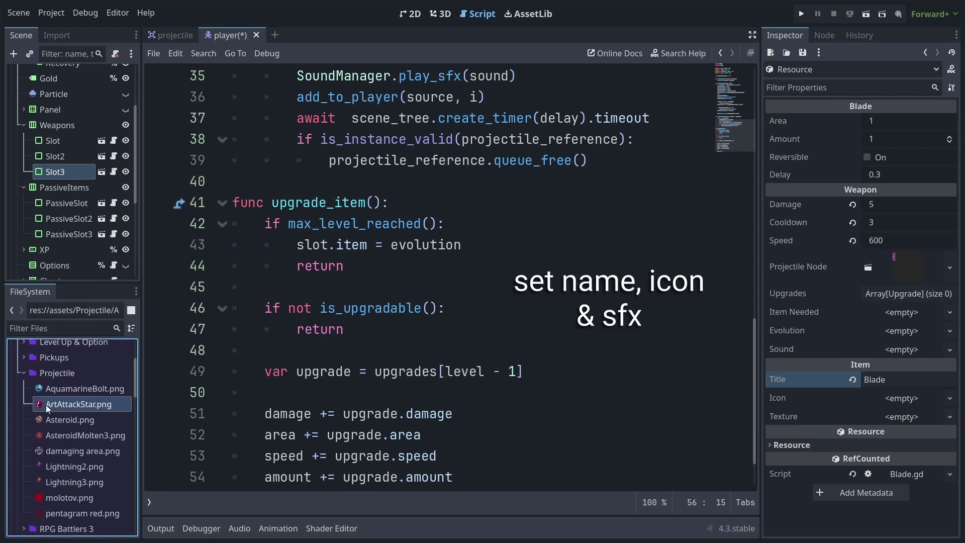
drag(46, 405, 907, 405)
drag(203, 408, 902, 431)
drag(76, 407, 901, 349)
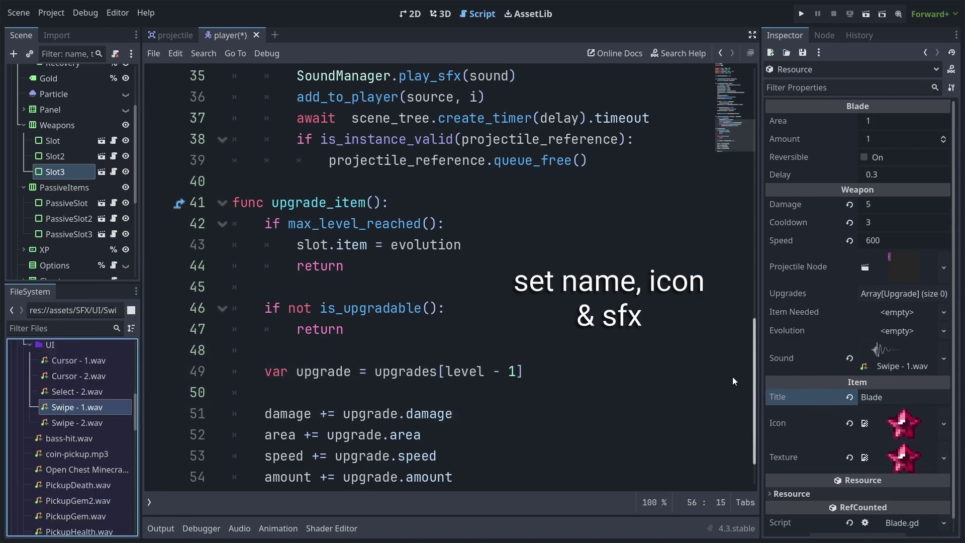
Save the resource as Blade.tres in the Weapons folder.
click(802, 53)
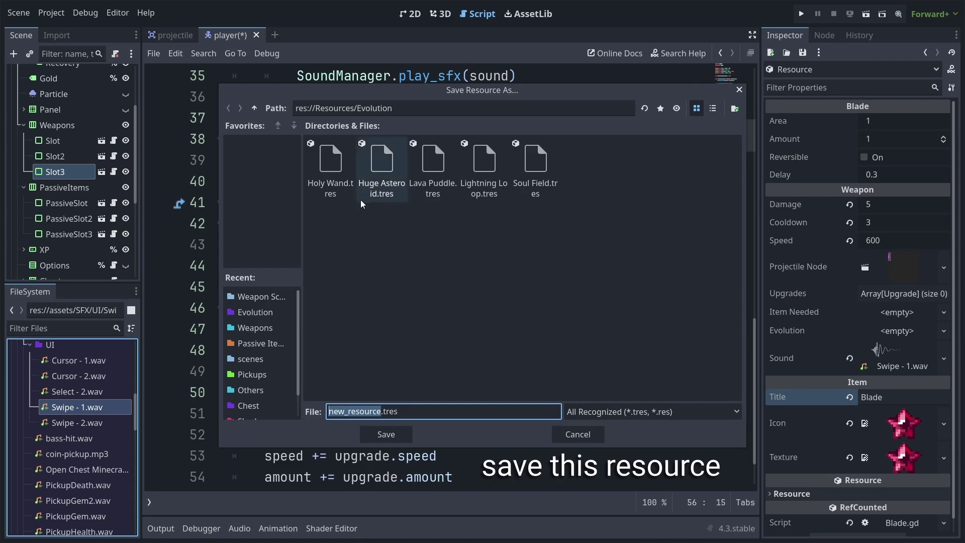
double_click(602, 168)
double_click(378, 414)
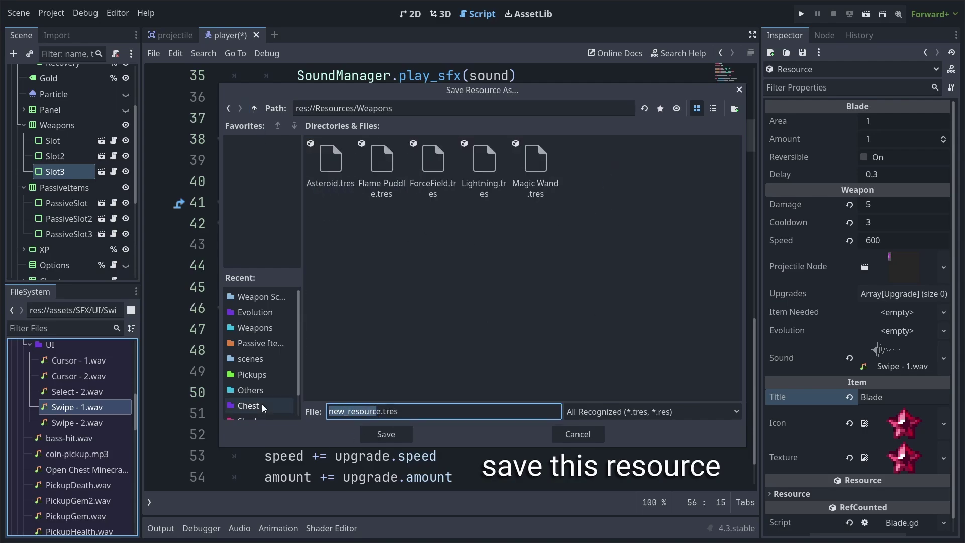
text(Blade)
key(Return)
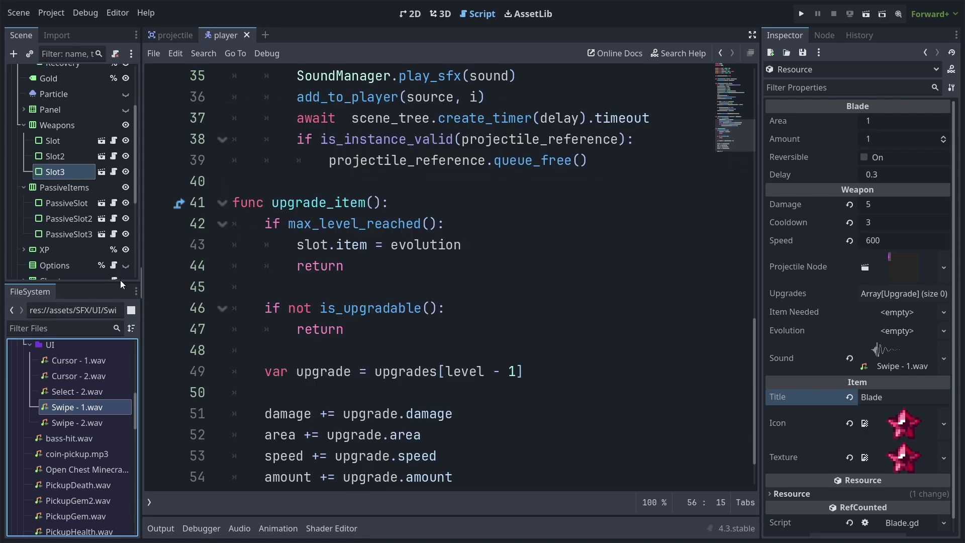
Quick Load Blade.tres into Slot3's Item.
click(59, 170)
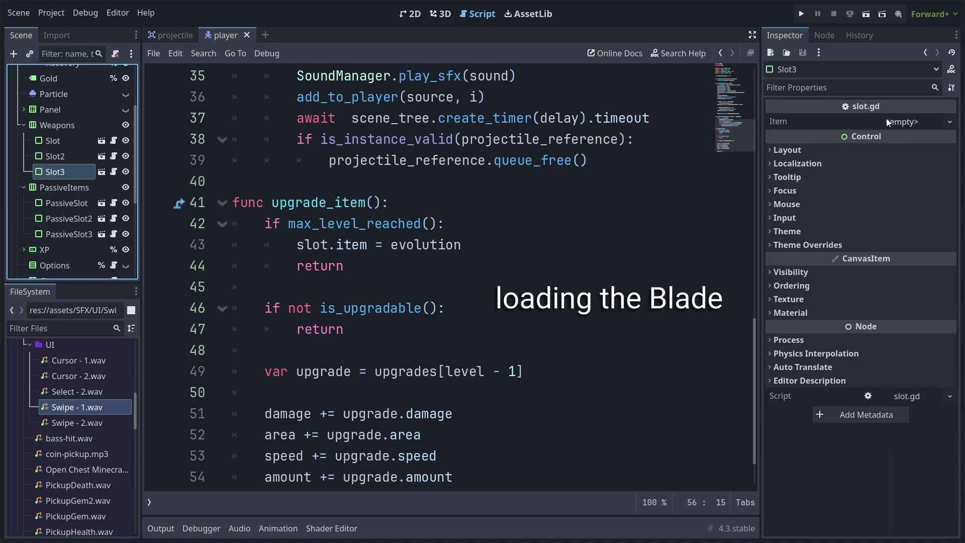
click(902, 122)
click(869, 315)
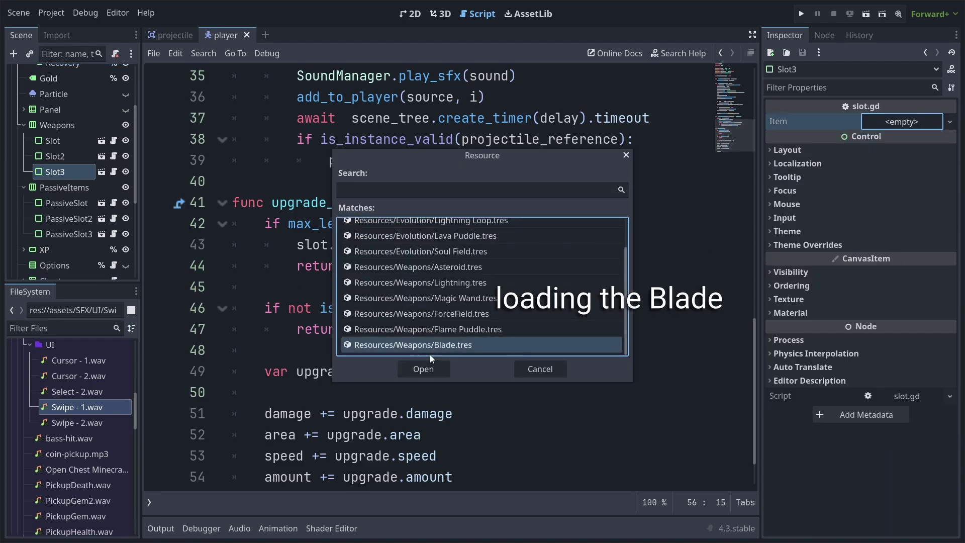
double_click(449, 346)
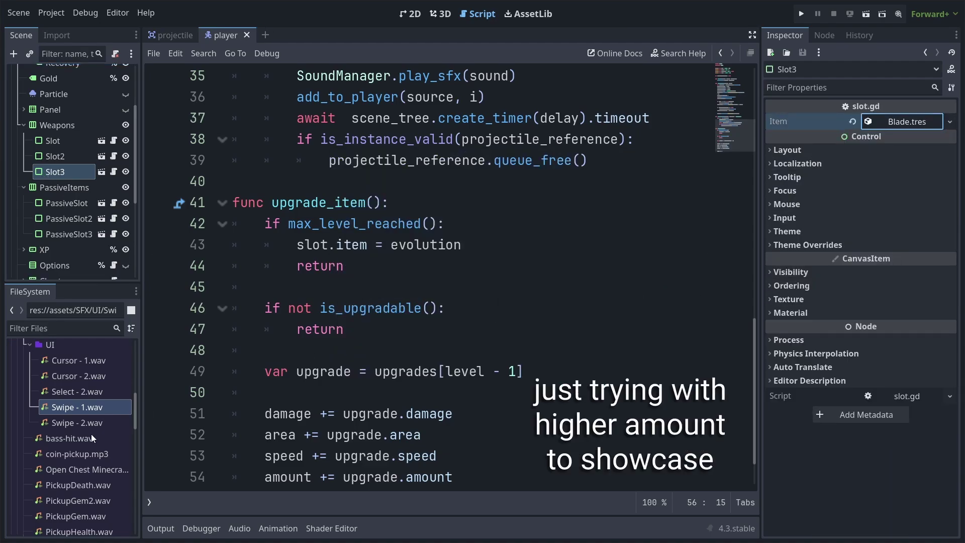
Set the Blade resource's Amount to 7 and launch the game with F5.
scroll(86, 451, down, 5)
scroll(87, 451, down, 5)
scroll(87, 450, down, 3)
click(87, 455)
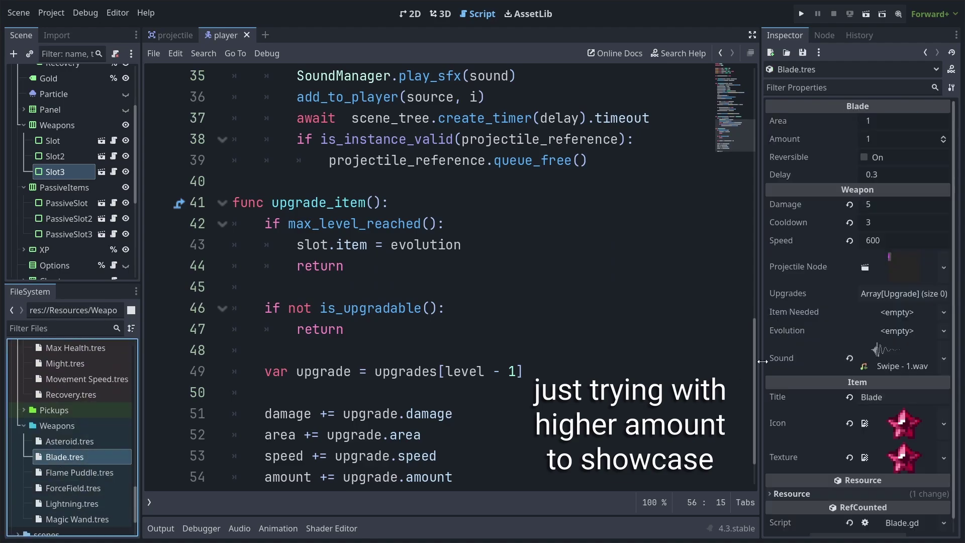
click(906, 140)
text(7)
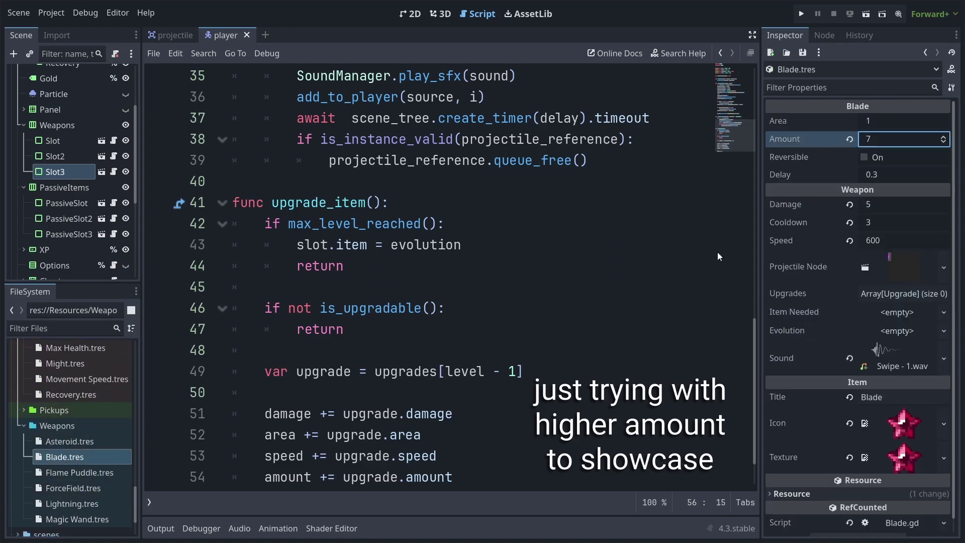
key(F5)
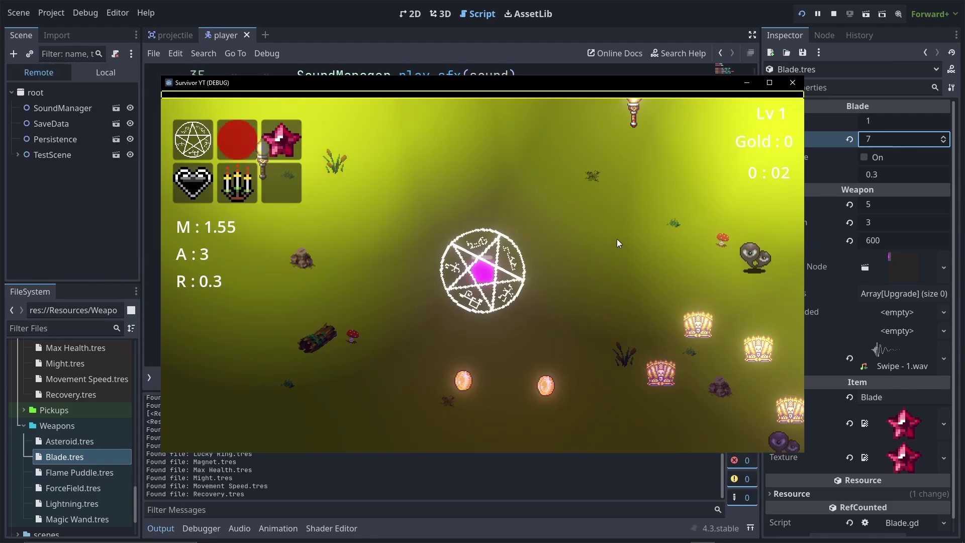
While playing, turn on Reversible for the Blade, pick the +0.1 Luck level-up, then stop the game.
key(a)
key(a)
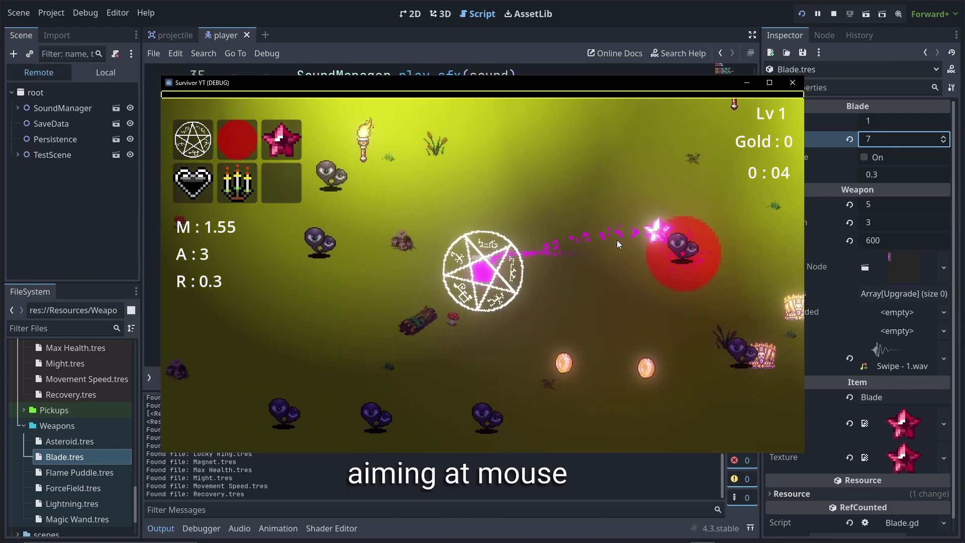
key(w)
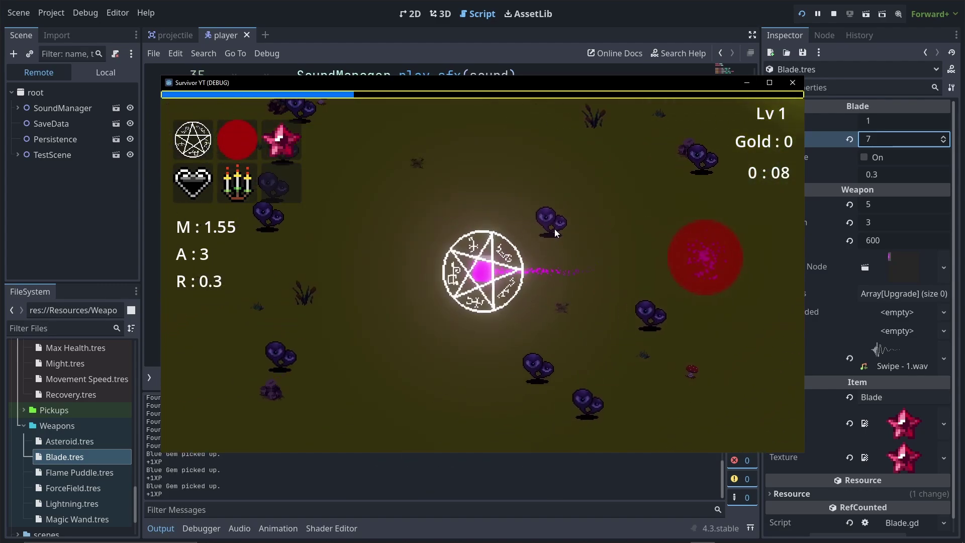
click(845, 147)
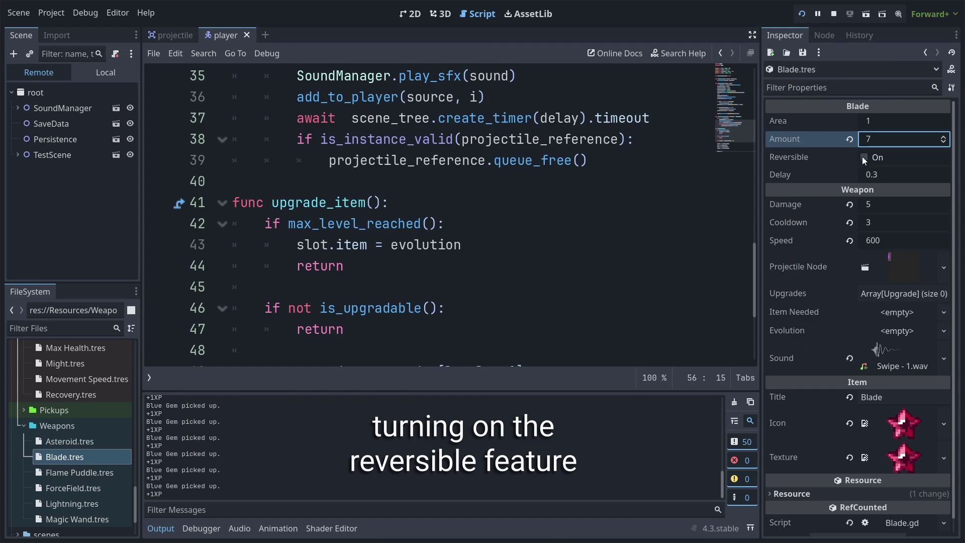
click(862, 156)
key(alt+Tab)
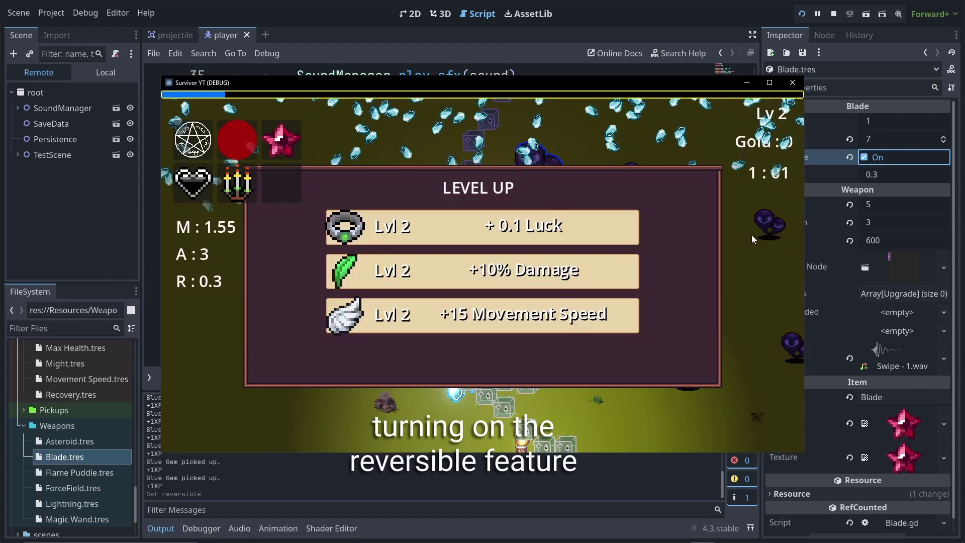
click(464, 226)
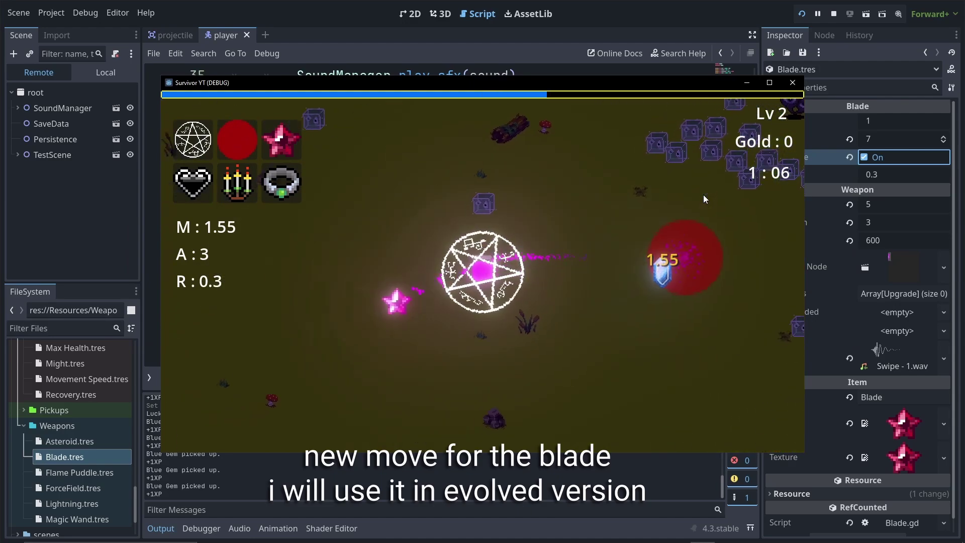
key(F8)
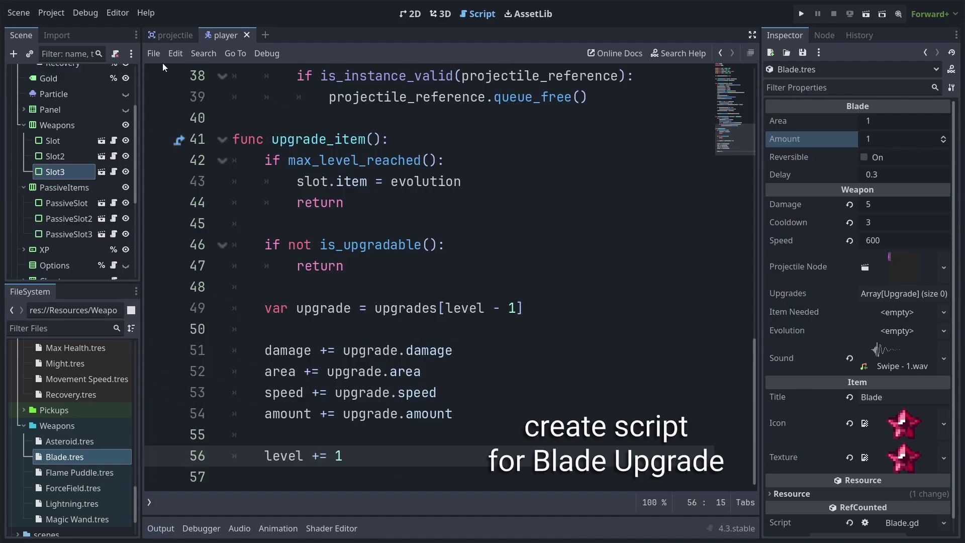
Create BladeUpgrade.gd inheriting Upgrade with exported floats damage, area, speed, amount; give Blade.tres five Upgrades slots.
click(154, 53)
click(168, 66)
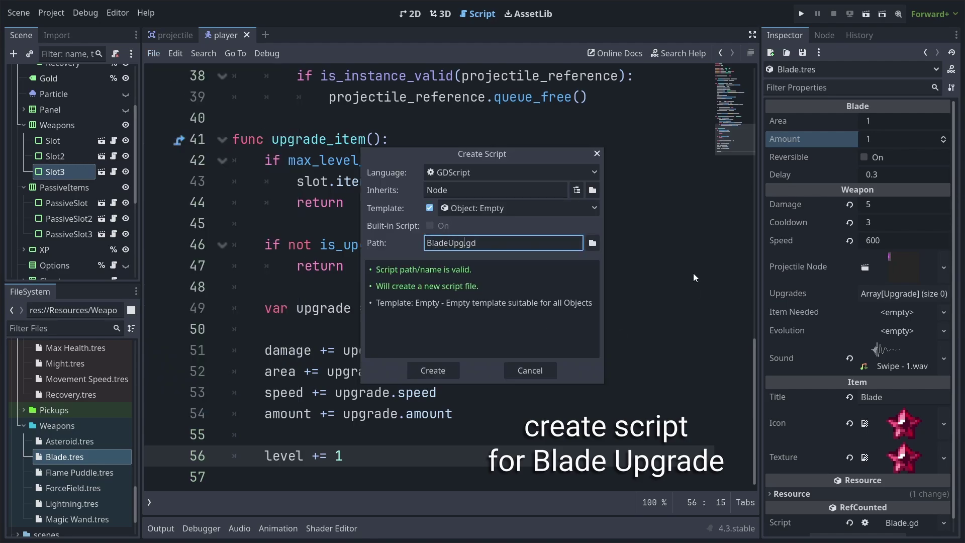
text(rade)
click(576, 190)
text(upg)
key(Return)
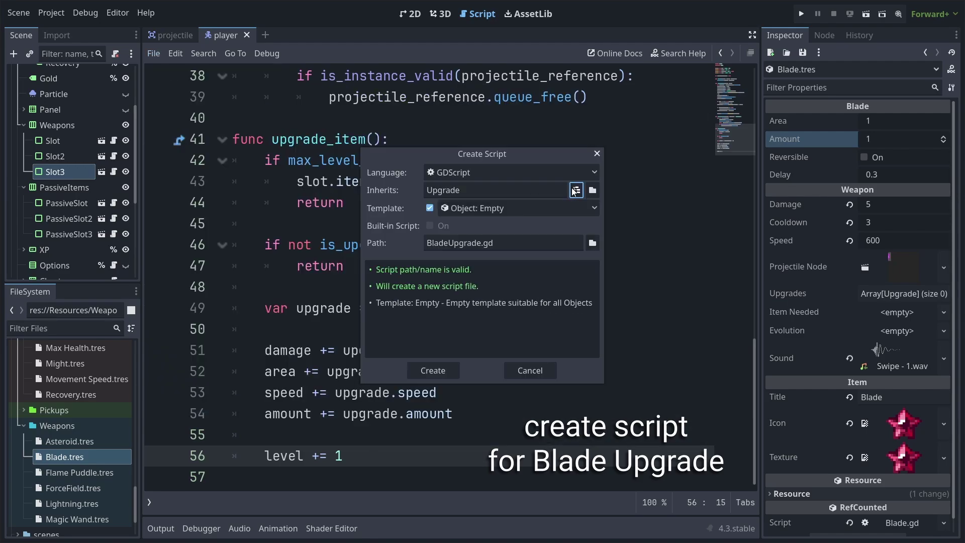
click(592, 242)
key(Return)
key(Return)
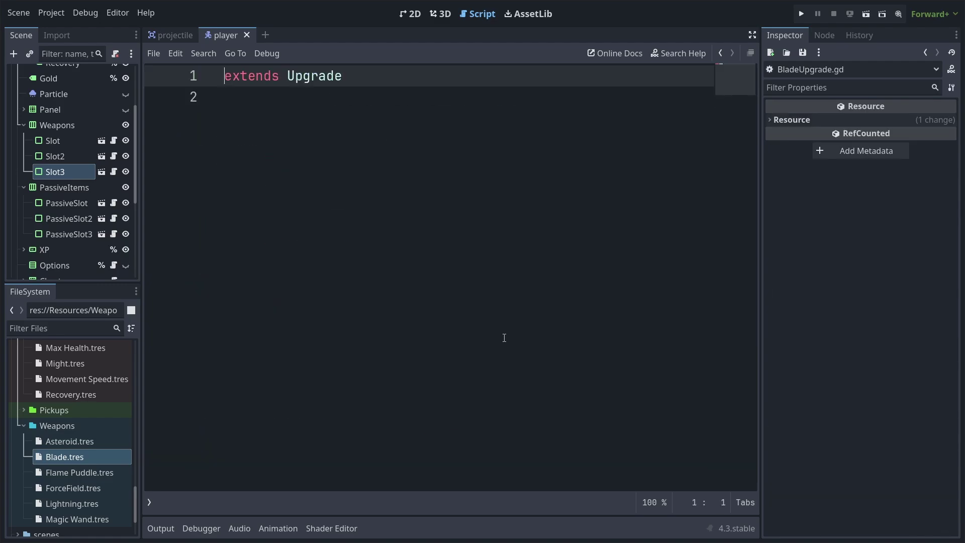
click(460, 231)
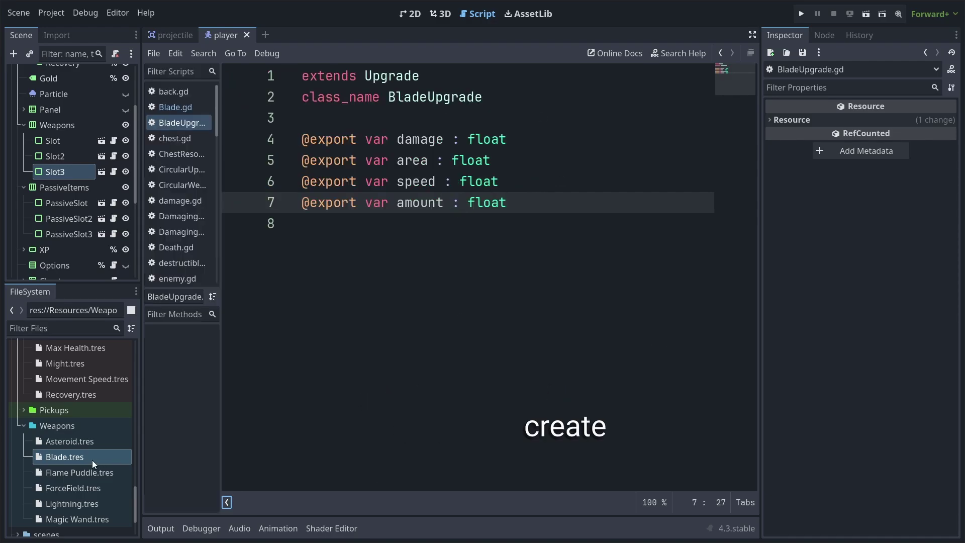
click(877, 294)
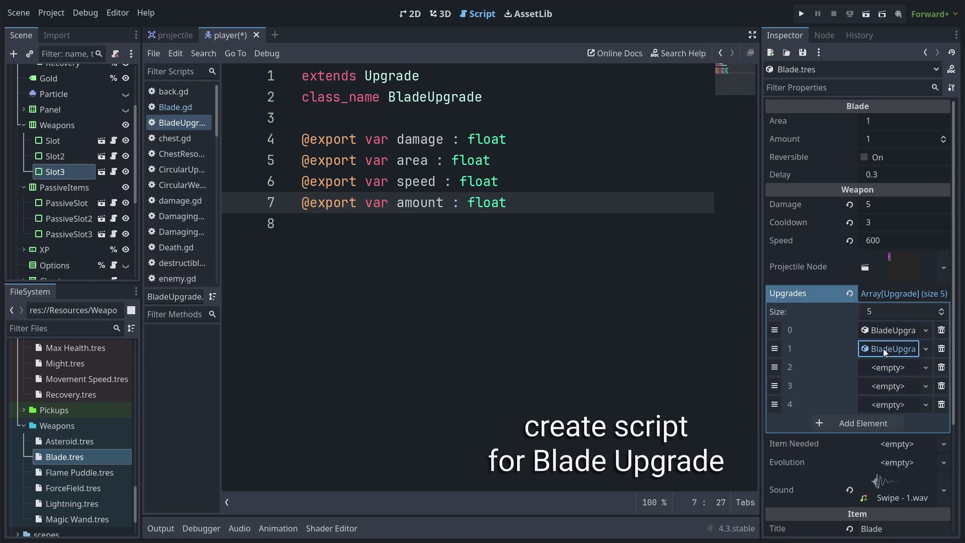
Make Upgrades element 2 a new BladeUpgrade with Speed 200 and a '+' description.
click(882, 348)
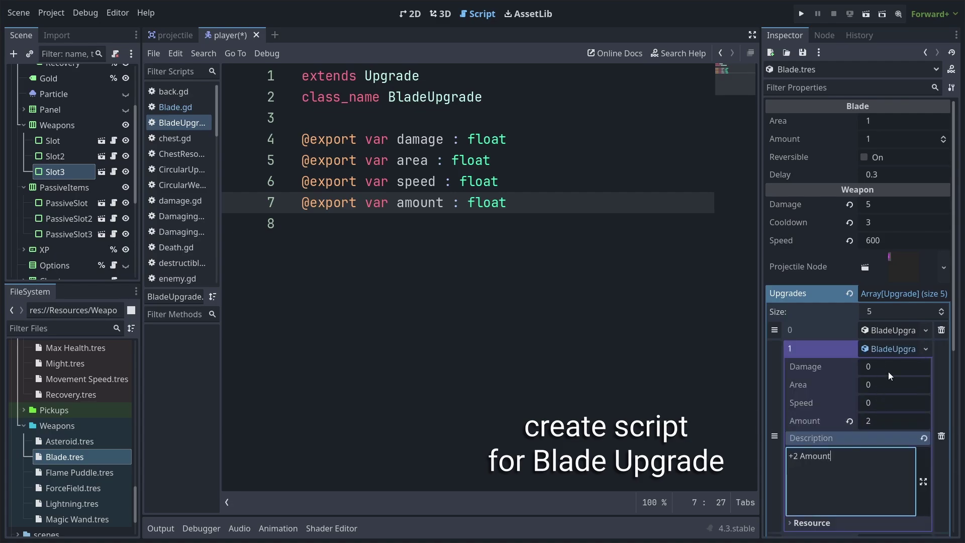
click(888, 367)
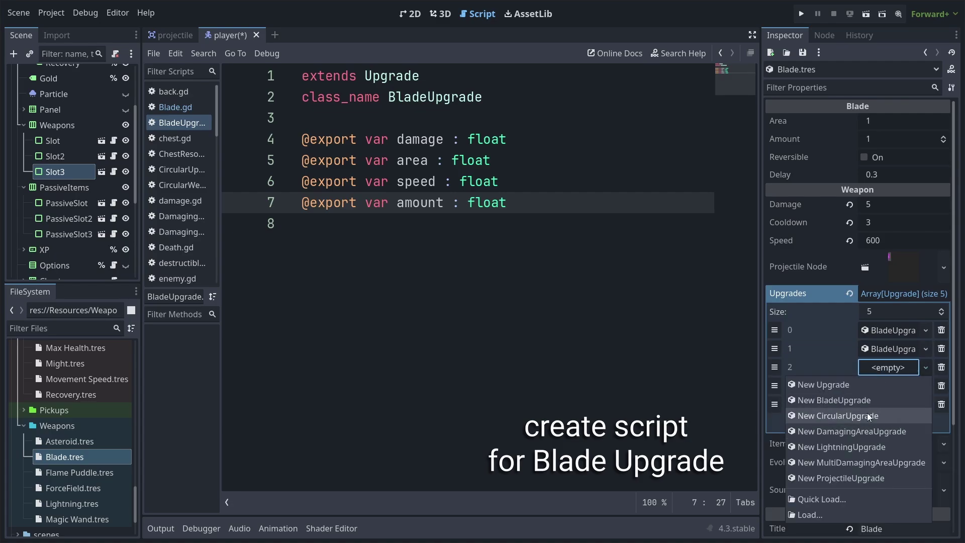
click(854, 398)
click(859, 503)
text(+200 Speed)
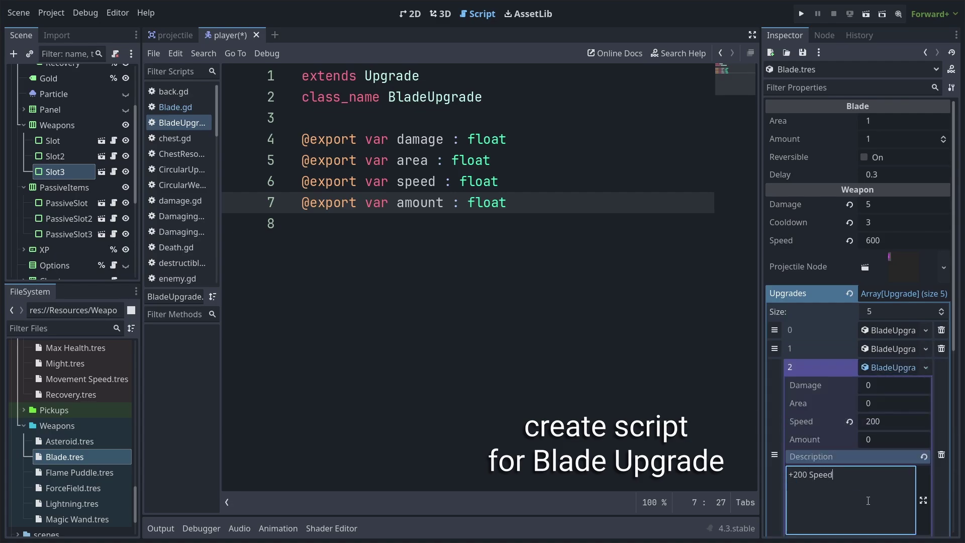
Make element 3 a new BladeUpgrade with Damage 3, described as '+3 Damage'.
click(888, 368)
click(887, 386)
click(873, 418)
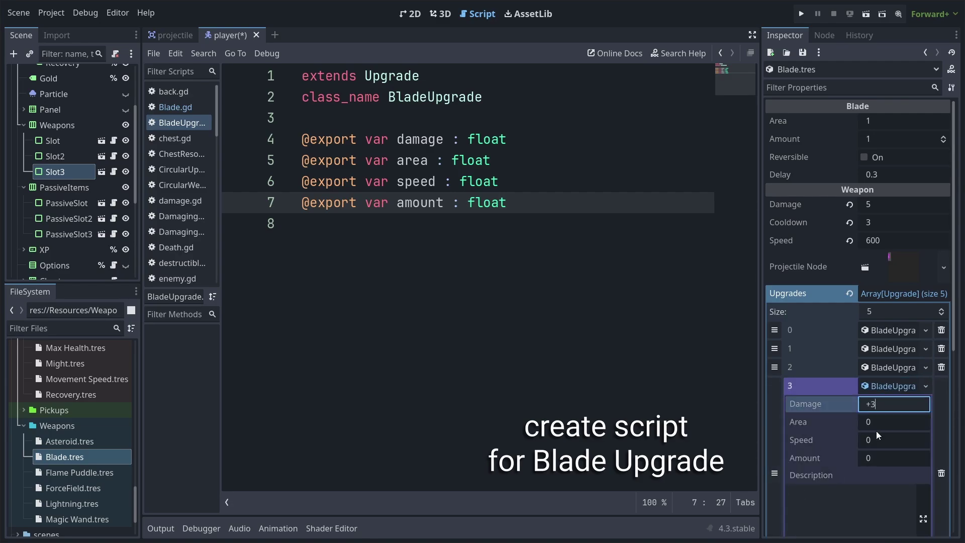
click(839, 505)
text(+3 Damage)
Make element 4 a BladeUpgrade with Amount 2, and set Lucky Ring.tres as Item Needed.
click(873, 373)
click(887, 387)
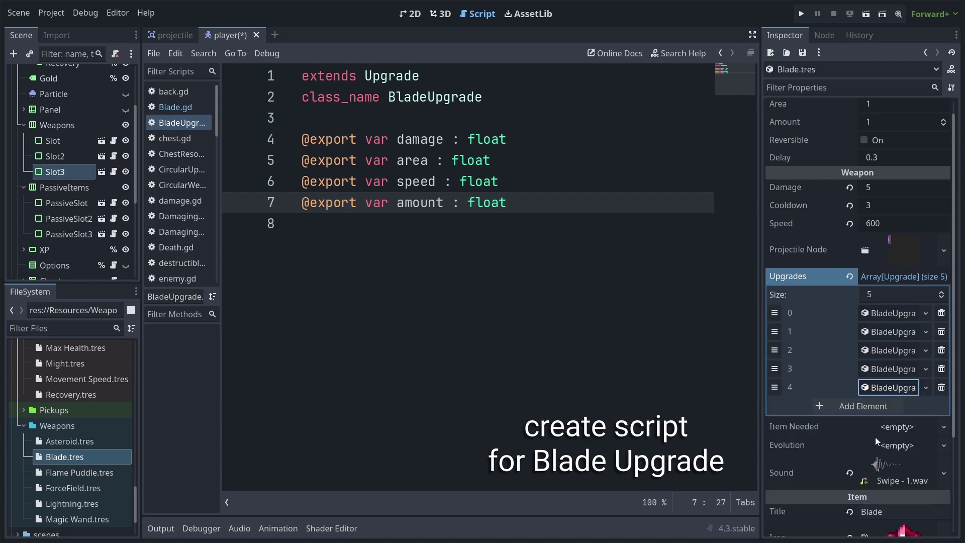
click(875, 436)
click(882, 460)
text(2)
click(841, 514)
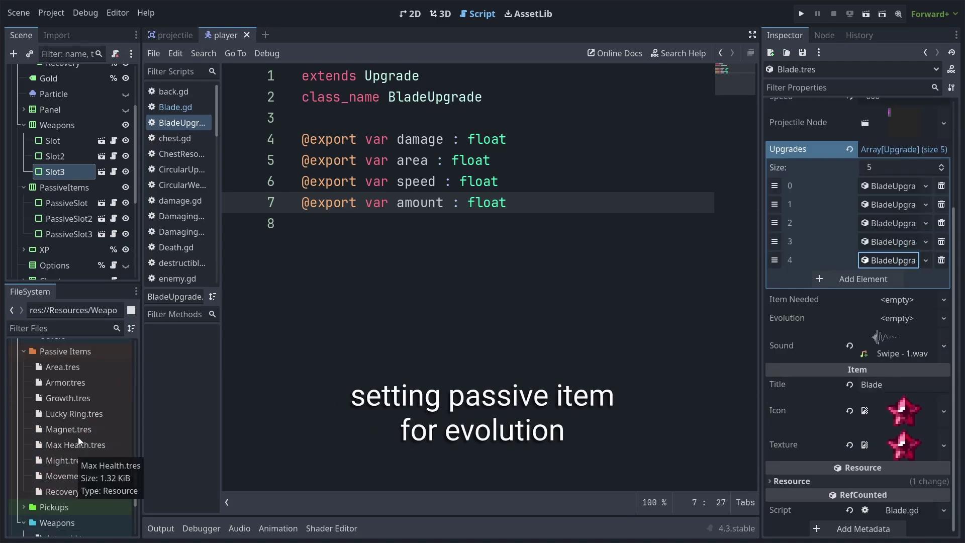
drag(65, 413, 376, 402)
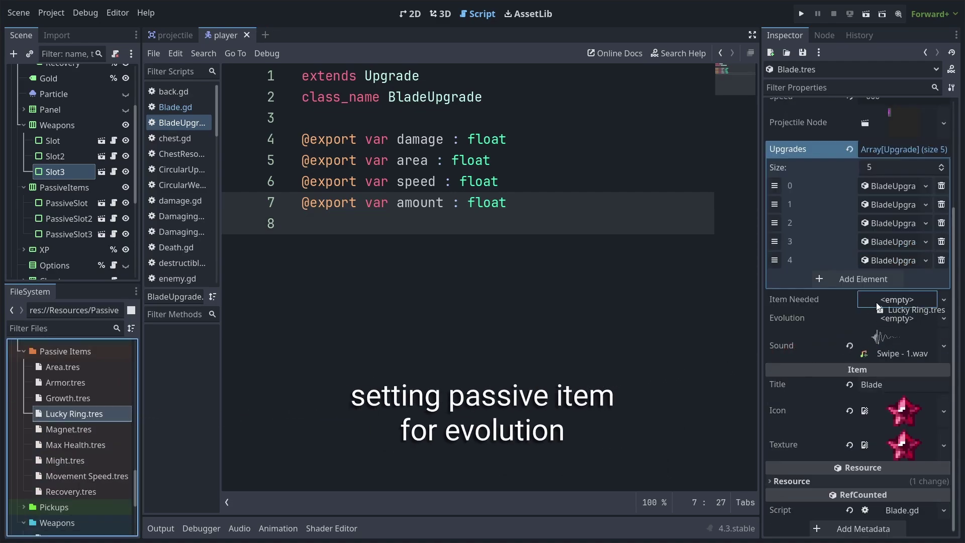
drag(878, 306, 880, 302)
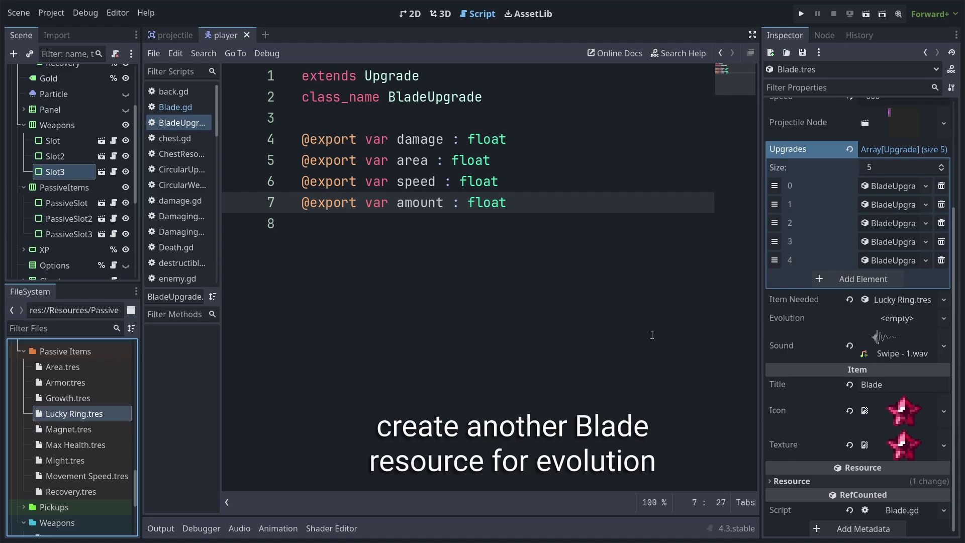
Create a new Blade resource: Area 2, Amount 7, Reversible on, Delay 0.2, Damage 10, Cooldown 3, Speed 1200.
click(771, 53)
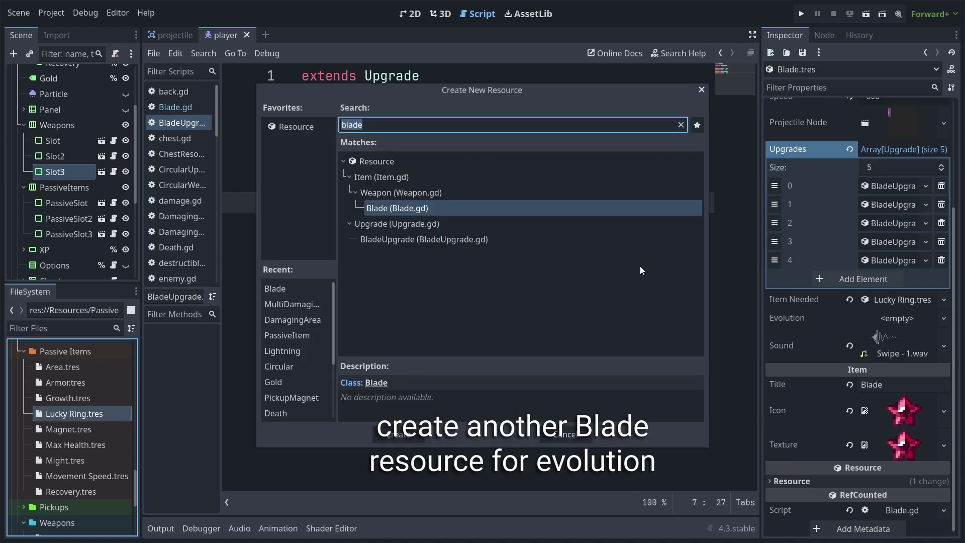
key(Return)
key(Tab)
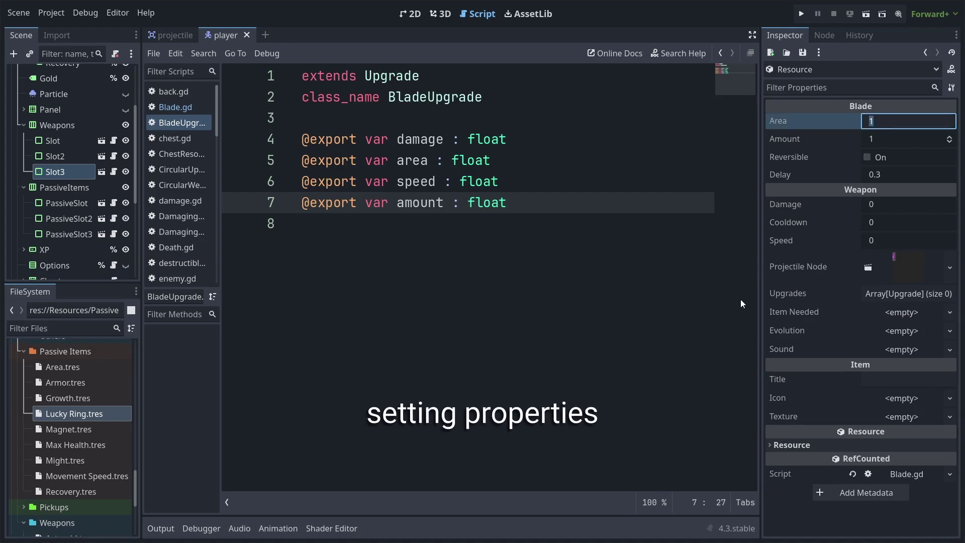
key(Tab)
text(7)
click(866, 157)
click(876, 177)
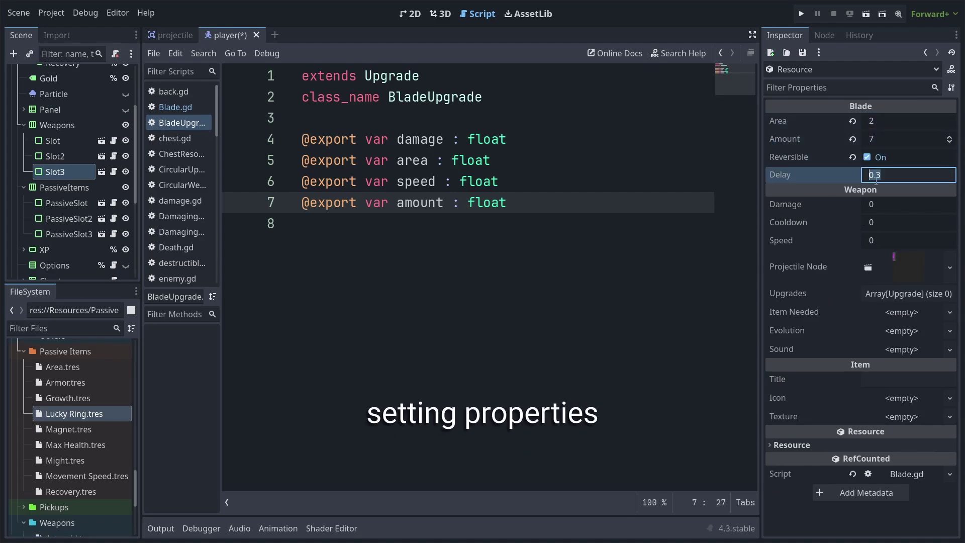
text(0.2)
key(Tab)
text(10)
key(Tab)
text(3)
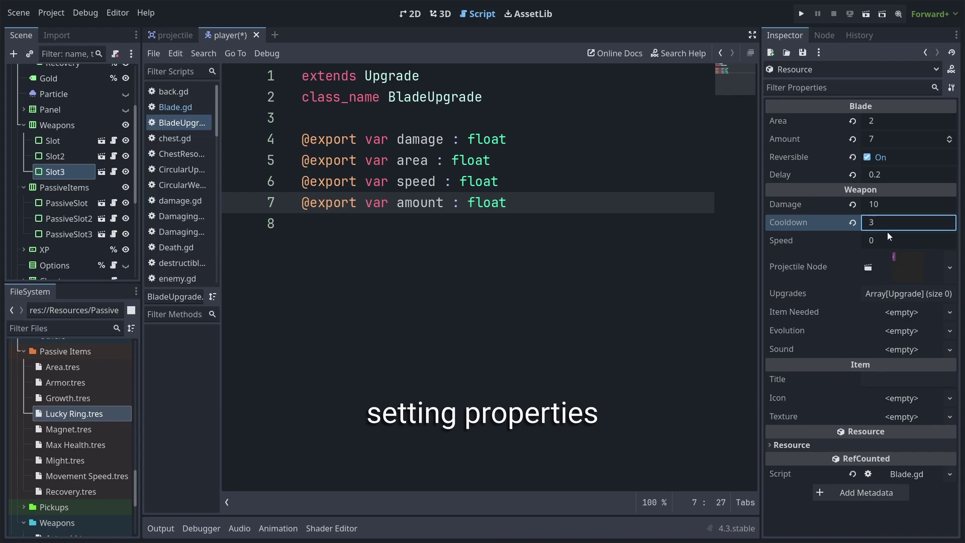
key(Tab)
text(120)
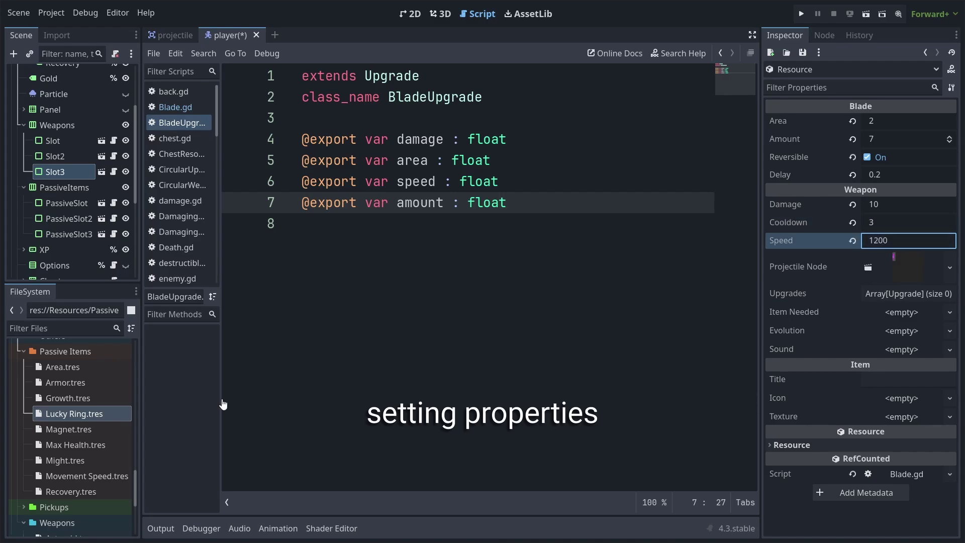
Assign Swipe - 1.wav sound, title 'Demon Blade', AsteroidMolten3.png icon and texture, then bring up Save As.
scroll(92, 466, down, 10)
click(56, 430)
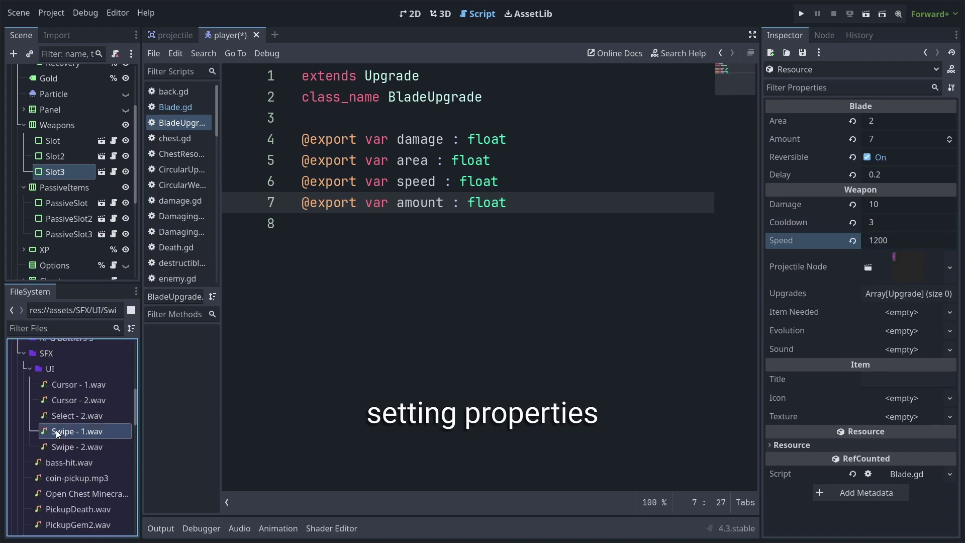
drag(448, 416, 902, 350)
click(907, 396)
text(Demon B)
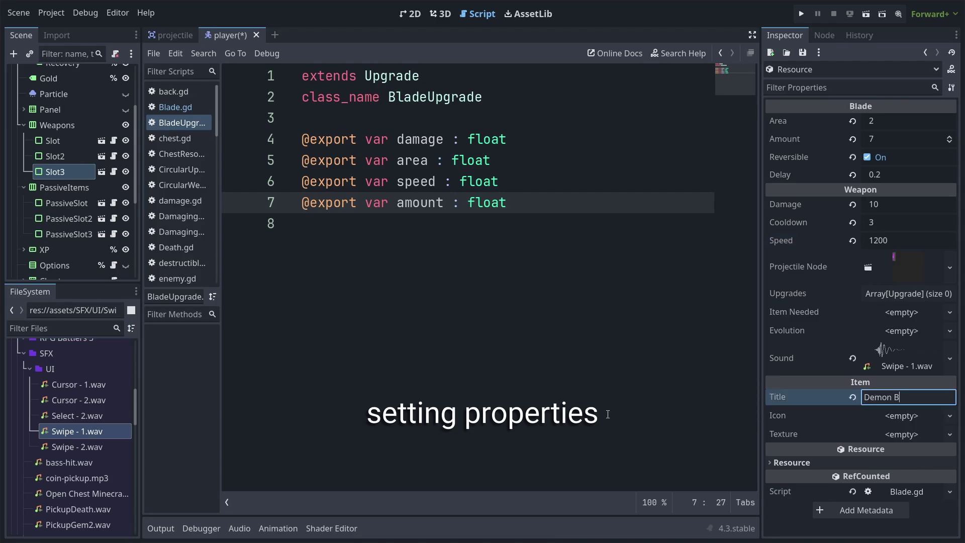
scroll(75, 420, up, 5)
click(61, 414)
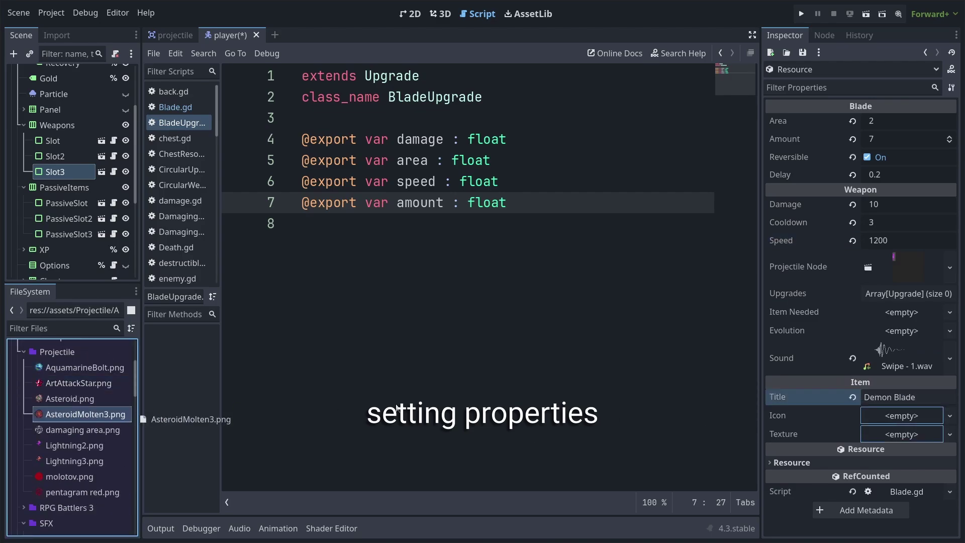
drag(397, 408, 902, 415)
drag(56, 414, 905, 449)
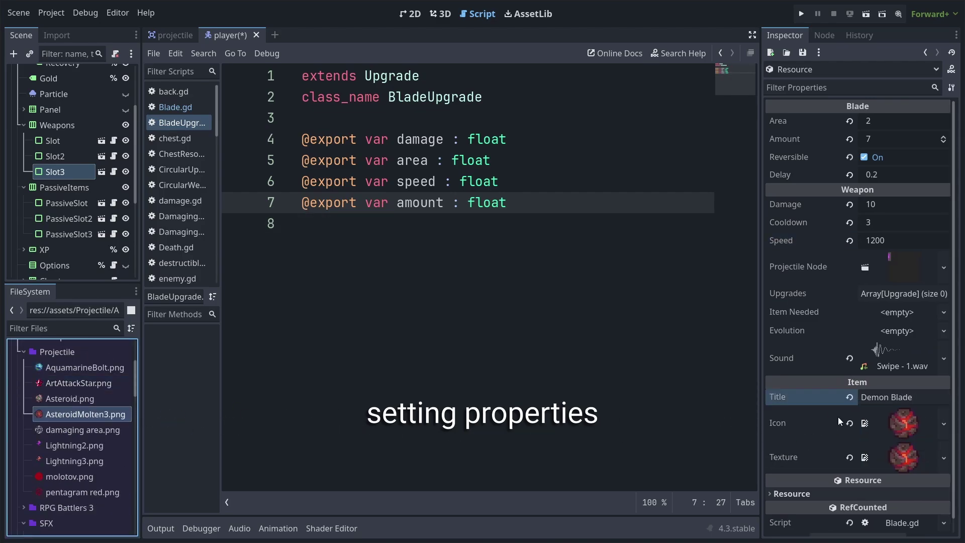
key(ctrl+s)
click(803, 52)
Save the resource as Demon Blade.tres in the Resources/Evolution folder.
click(816, 71)
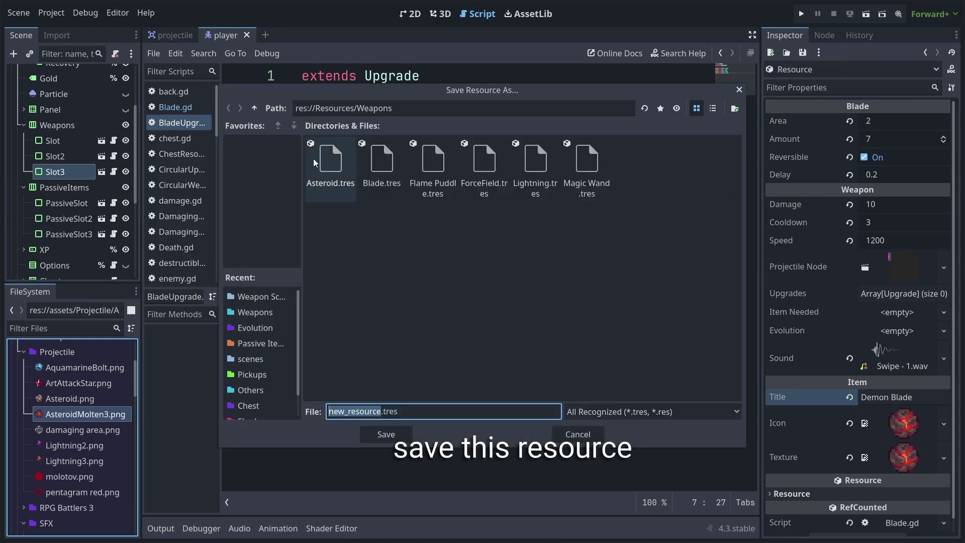
click(255, 108)
double_click(390, 196)
double_click(379, 411)
key(BackSpace)
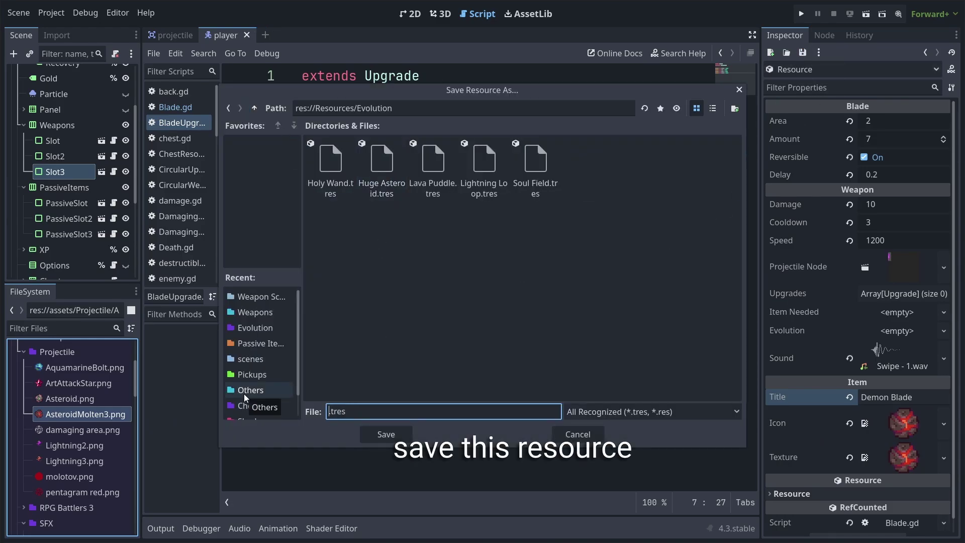
text(Demon Blade)
click(386, 435)
key(ctrl+s)
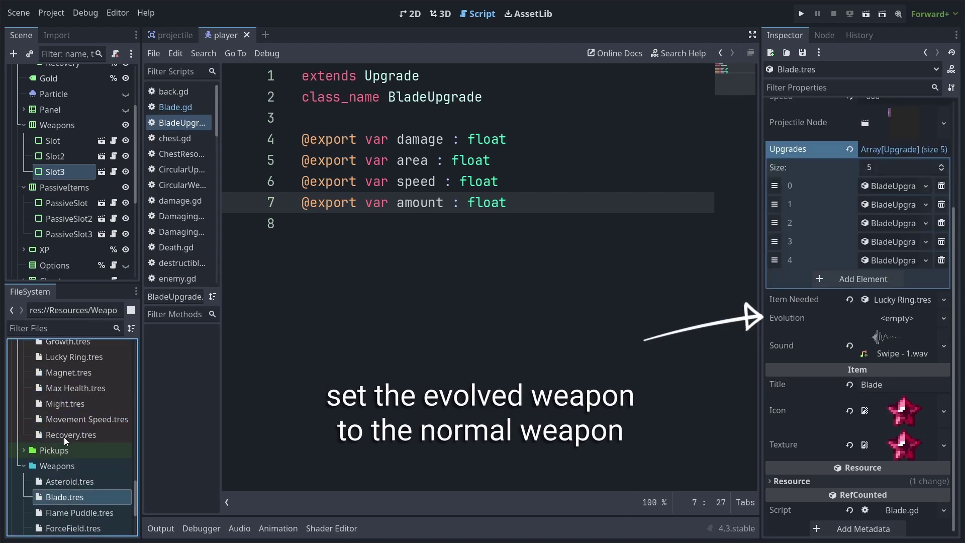
Set Demon Blade.tres as the Blade's Evolution.
scroll(64, 436, up, 5)
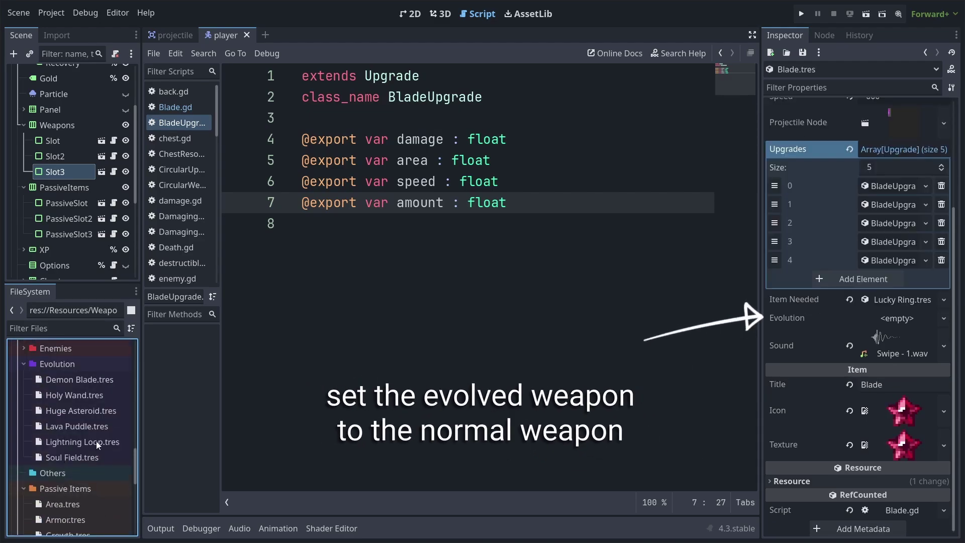
mouse_move(55, 379)
mouse_down()
mouse_move(731, 354)
mouse_move(897, 319)
mouse_up()
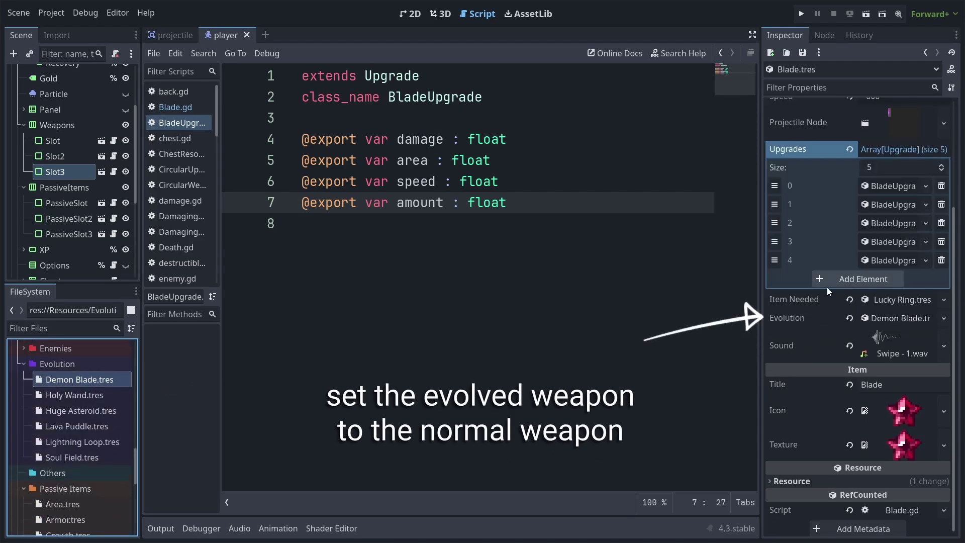
click(897, 318)
click(900, 320)
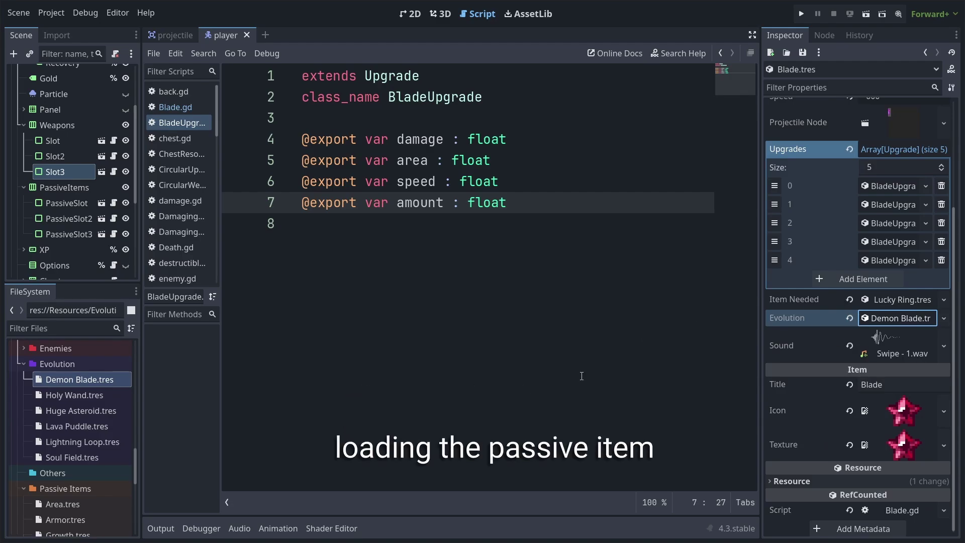
Select PassiveSlot3 and give it Lucky Ring.tres as its Item.
click(59, 172)
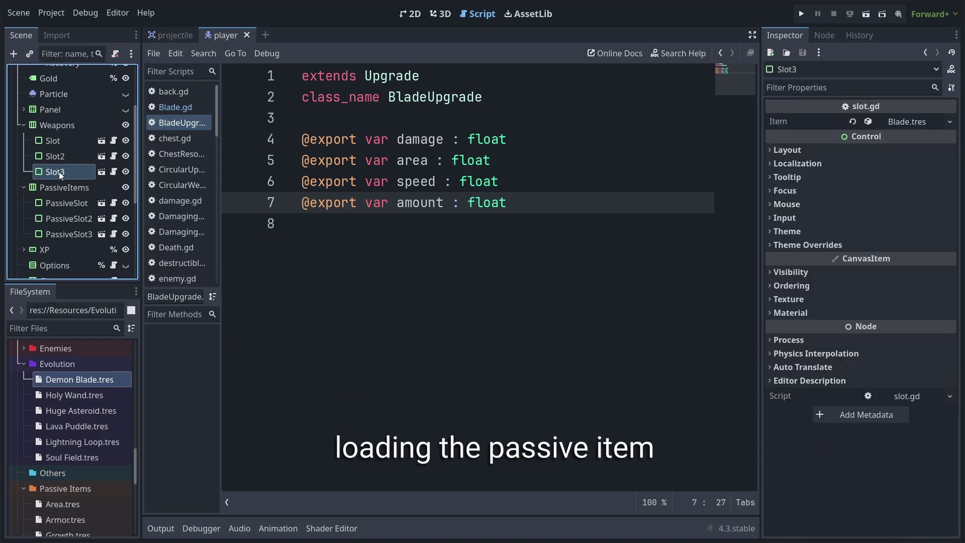
click(53, 236)
scroll(80, 427, down, 3)
scroll(75, 430, down, 2)
mouse_move(74, 430)
mouse_down()
mouse_move(848, 130)
mouse_move(900, 122)
mouse_up()
Run the project, start a new game, and open the boss chest that evolves the Blade into the Demon Blade.
click(802, 13)
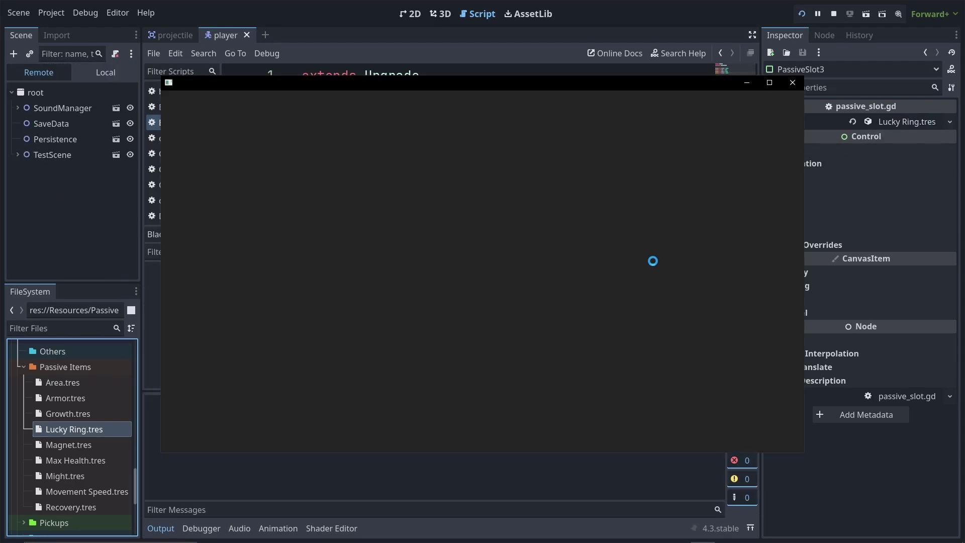
click(482, 342)
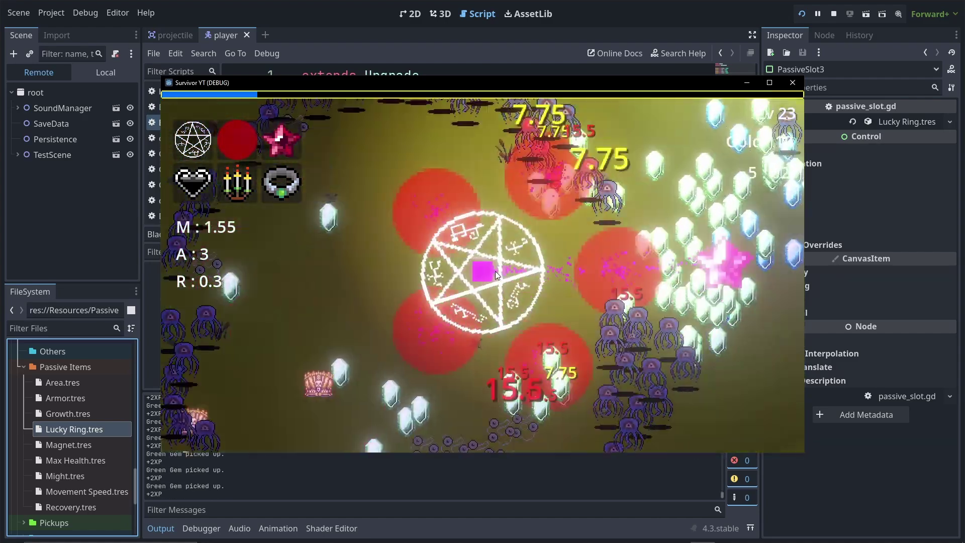
click(470, 332)
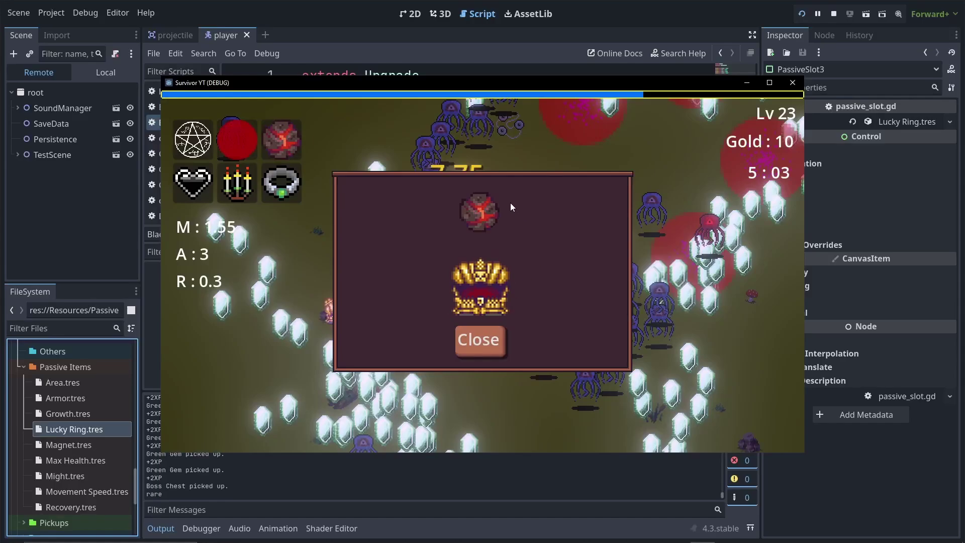
click(495, 349)
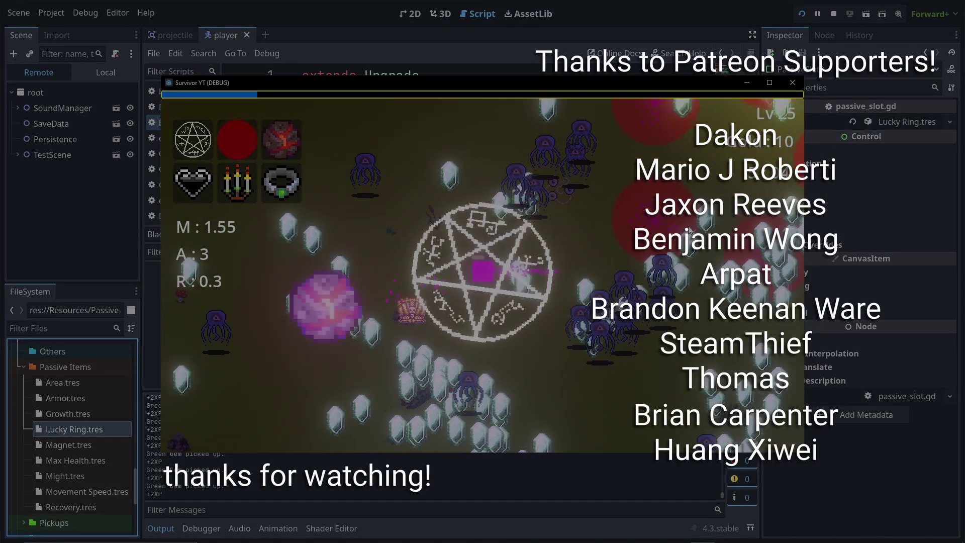
Keep playing until level 32, then open the next chest for gold coins.
key(a)
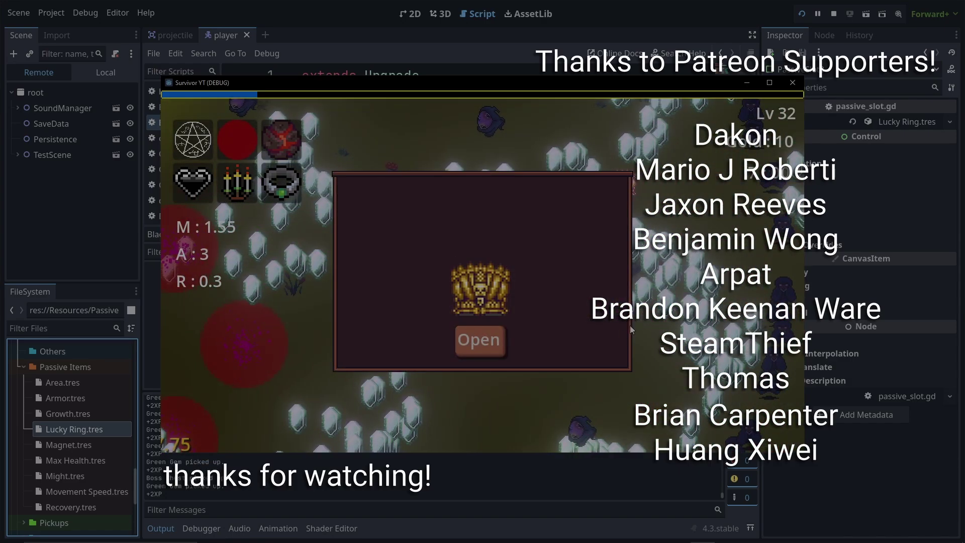
click(494, 345)
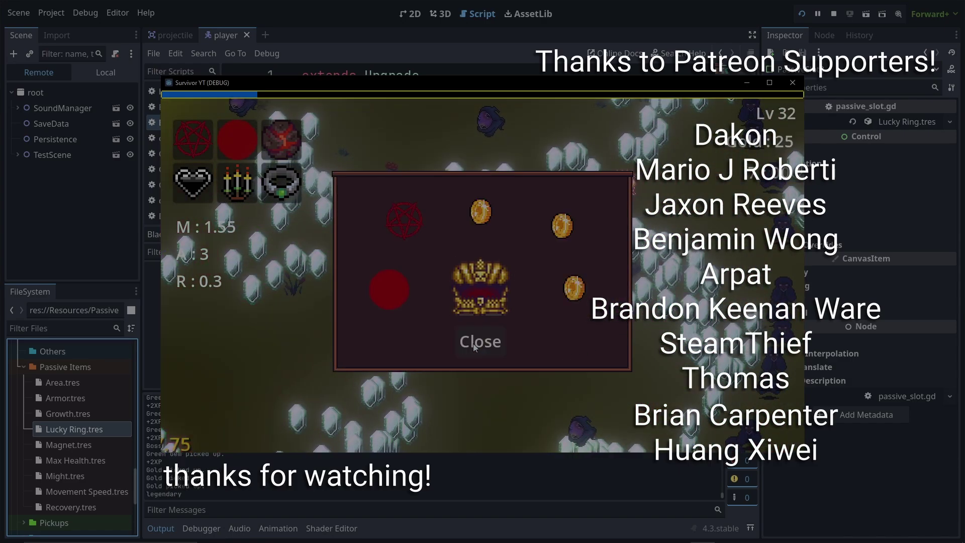